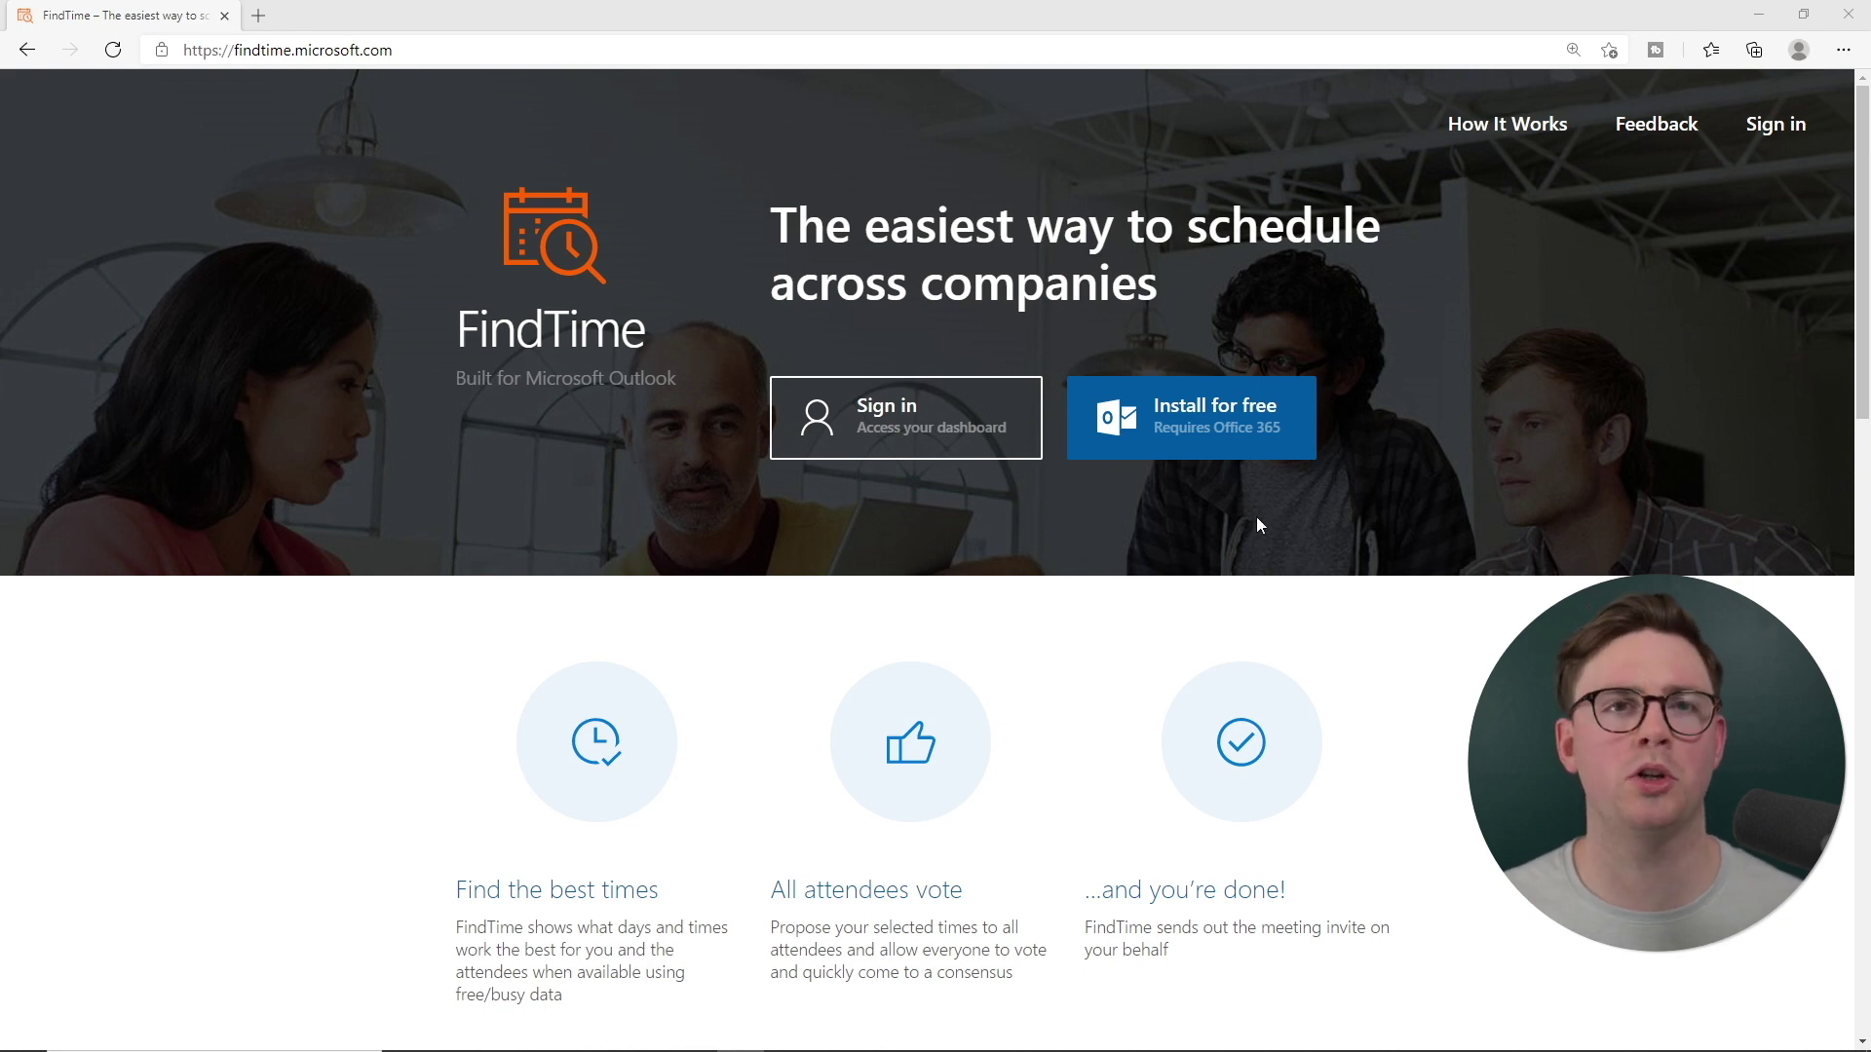
Open the Install FindTime support article from the FindTime website's 'Install for free' link
click(1179, 427)
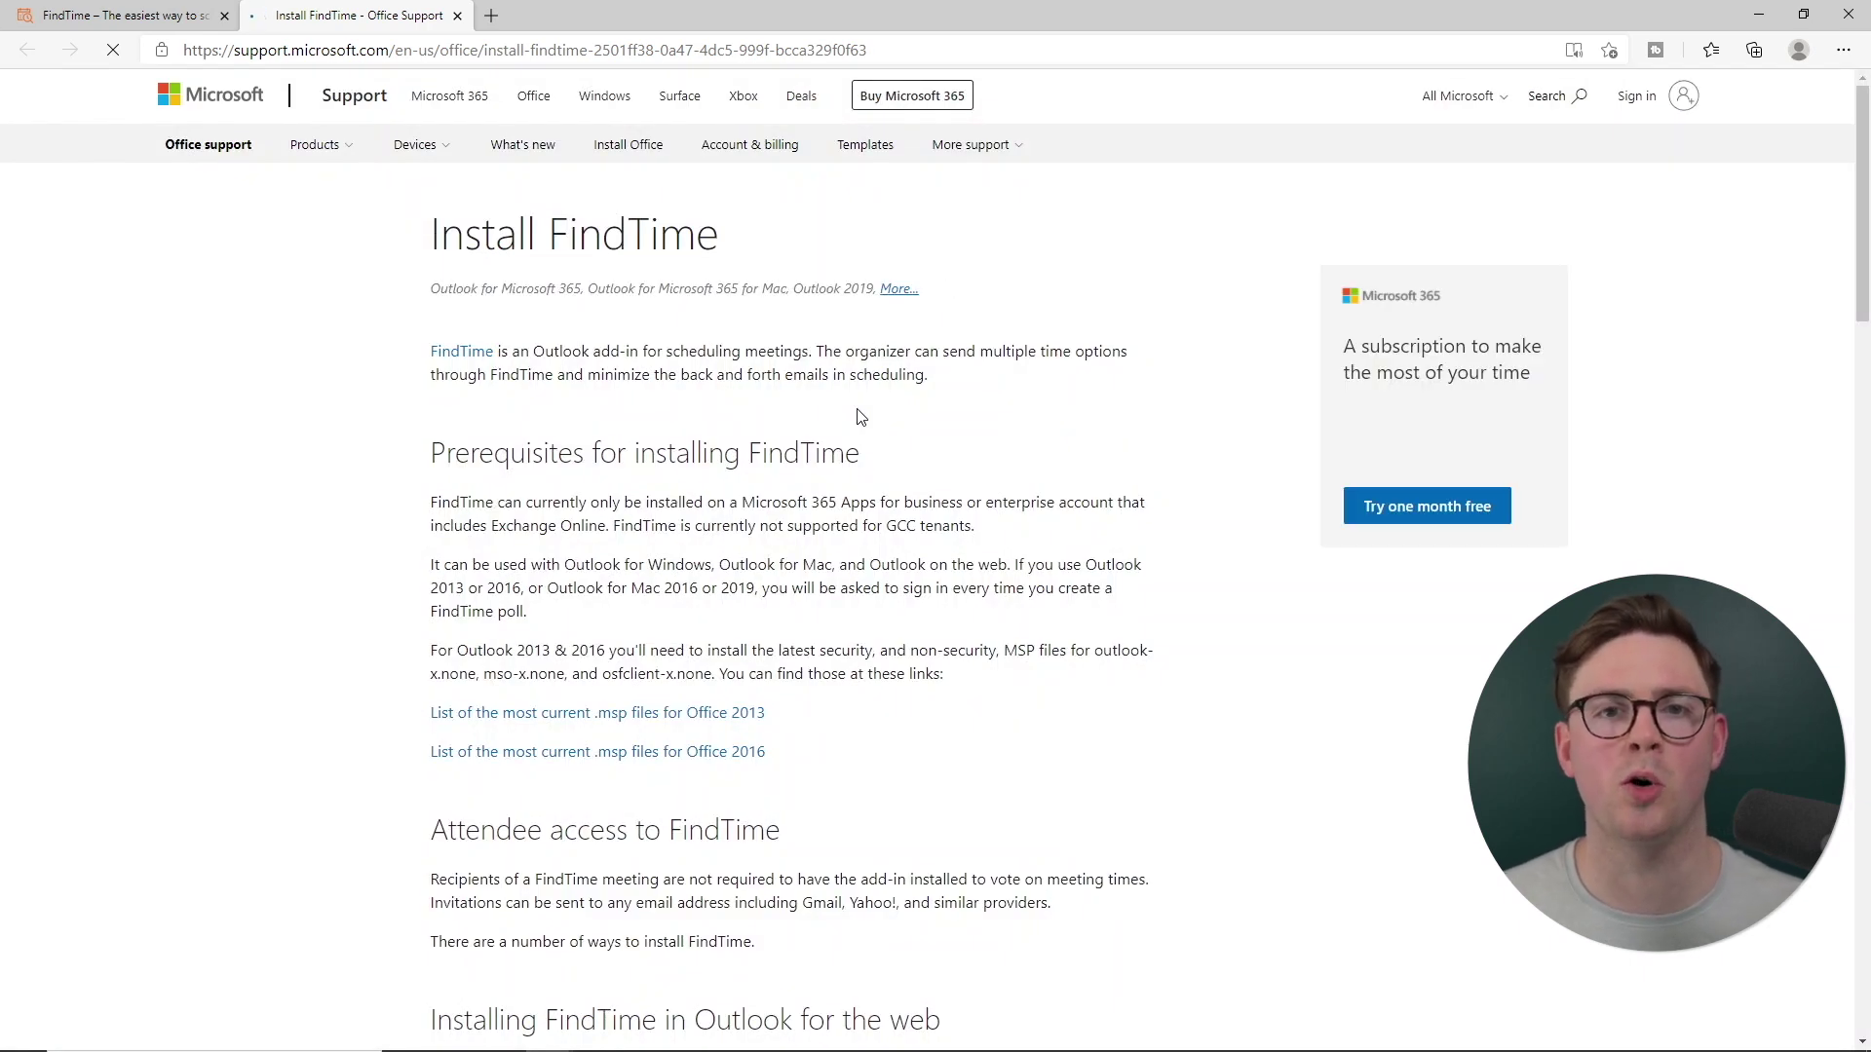
Scroll the Install FindTime article down to the Outlook Desktop and all-users installation steps
scroll(756, 493, down, 6)
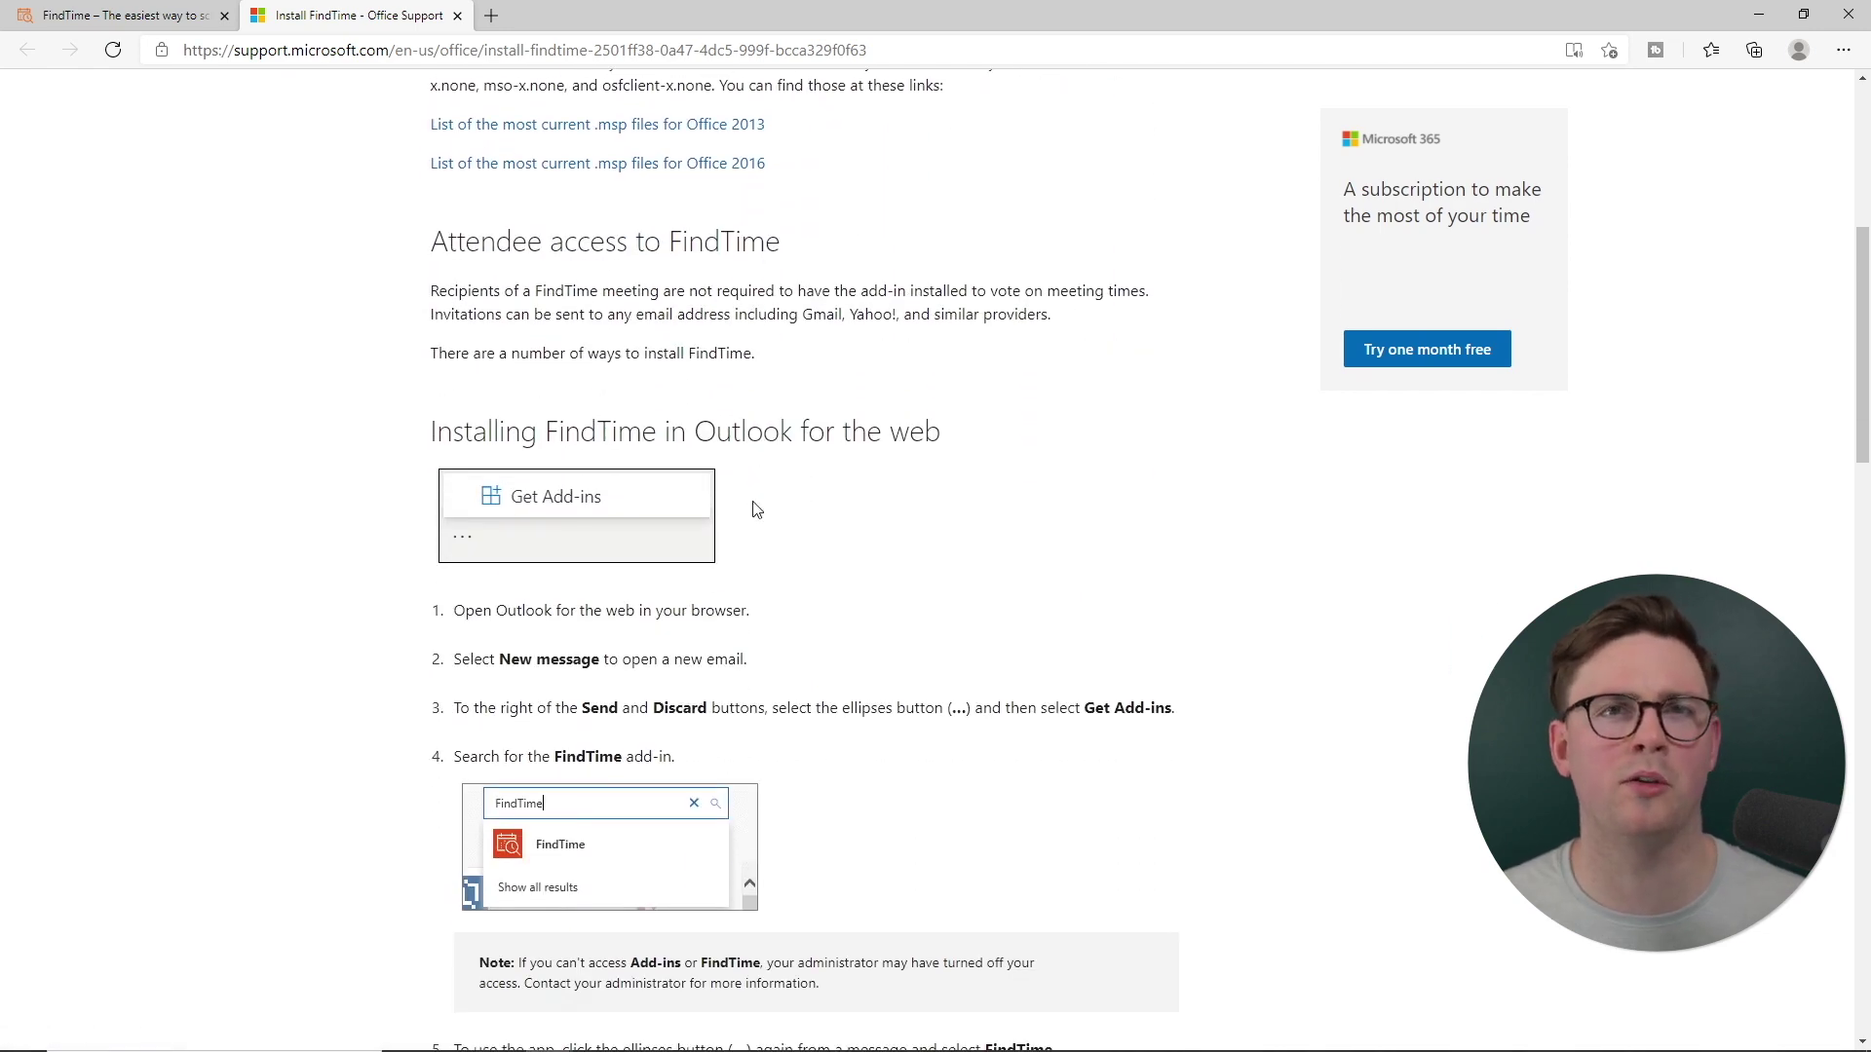
scroll(756, 509, down, 3)
scroll(760, 516, down, 6)
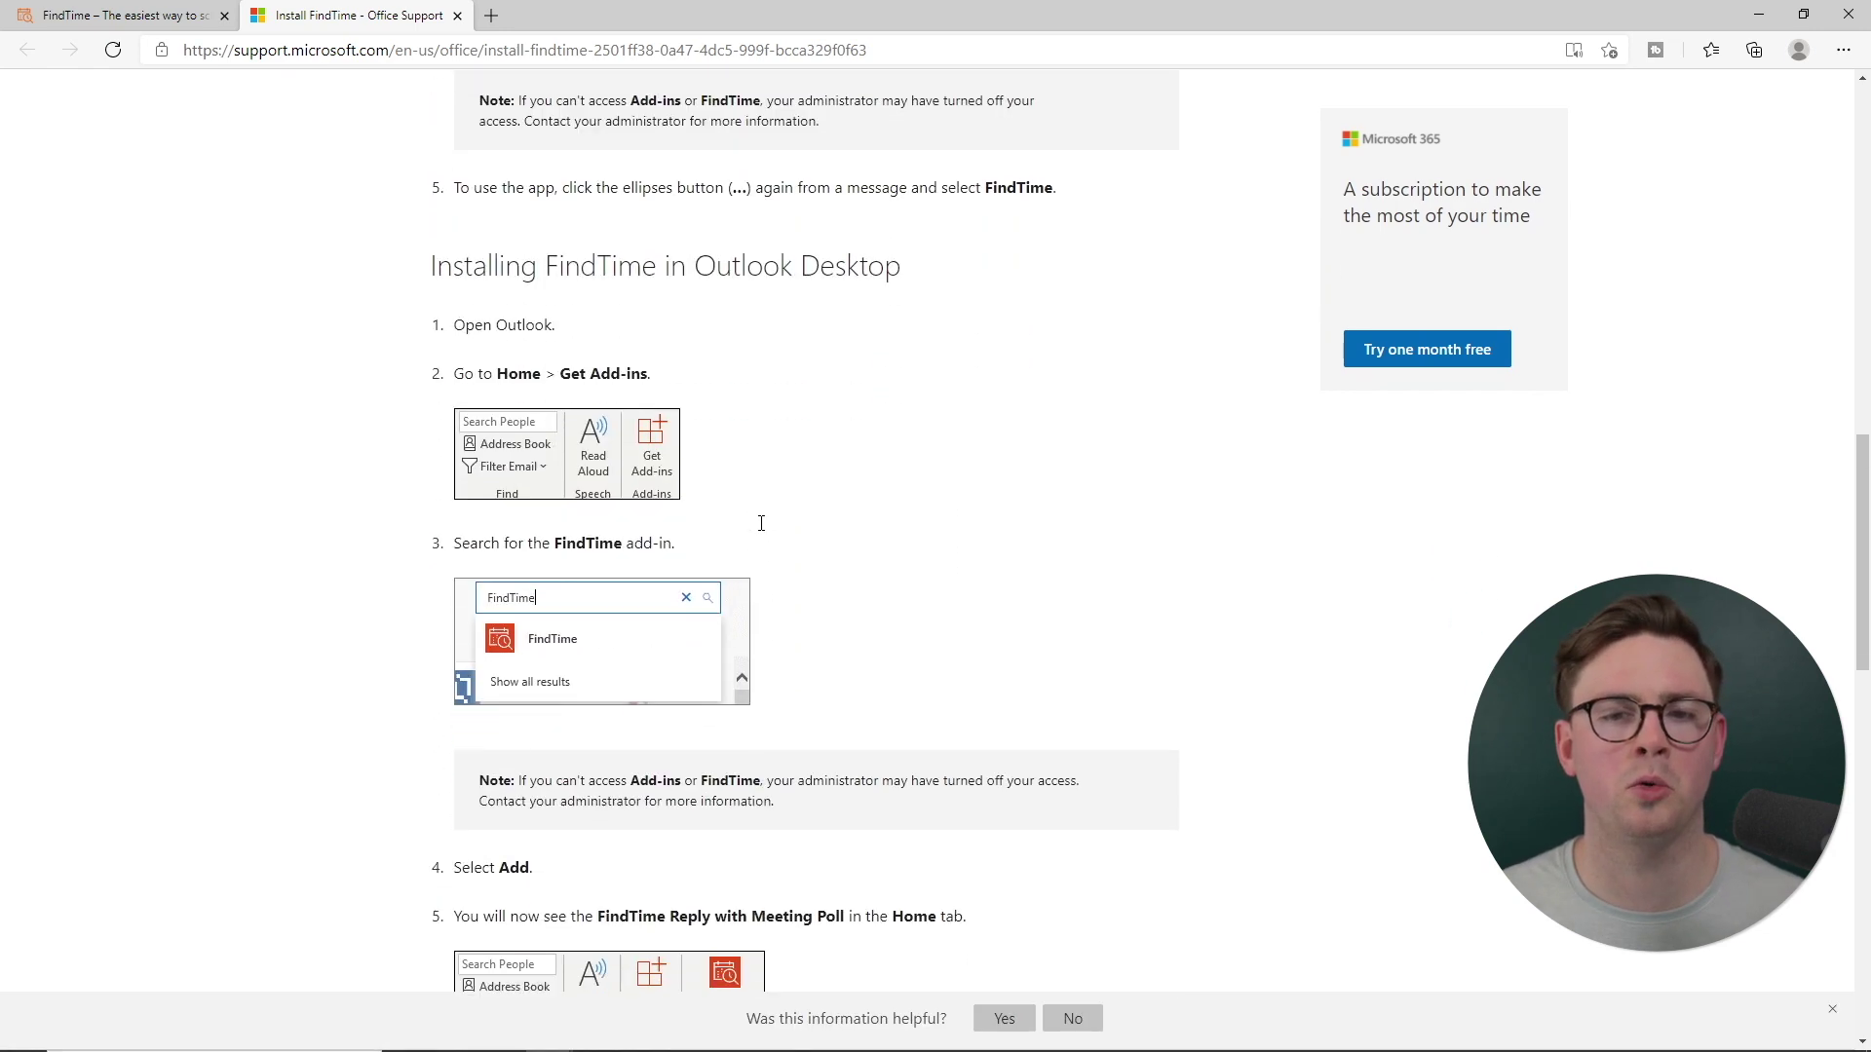
scroll(761, 528, down, 2)
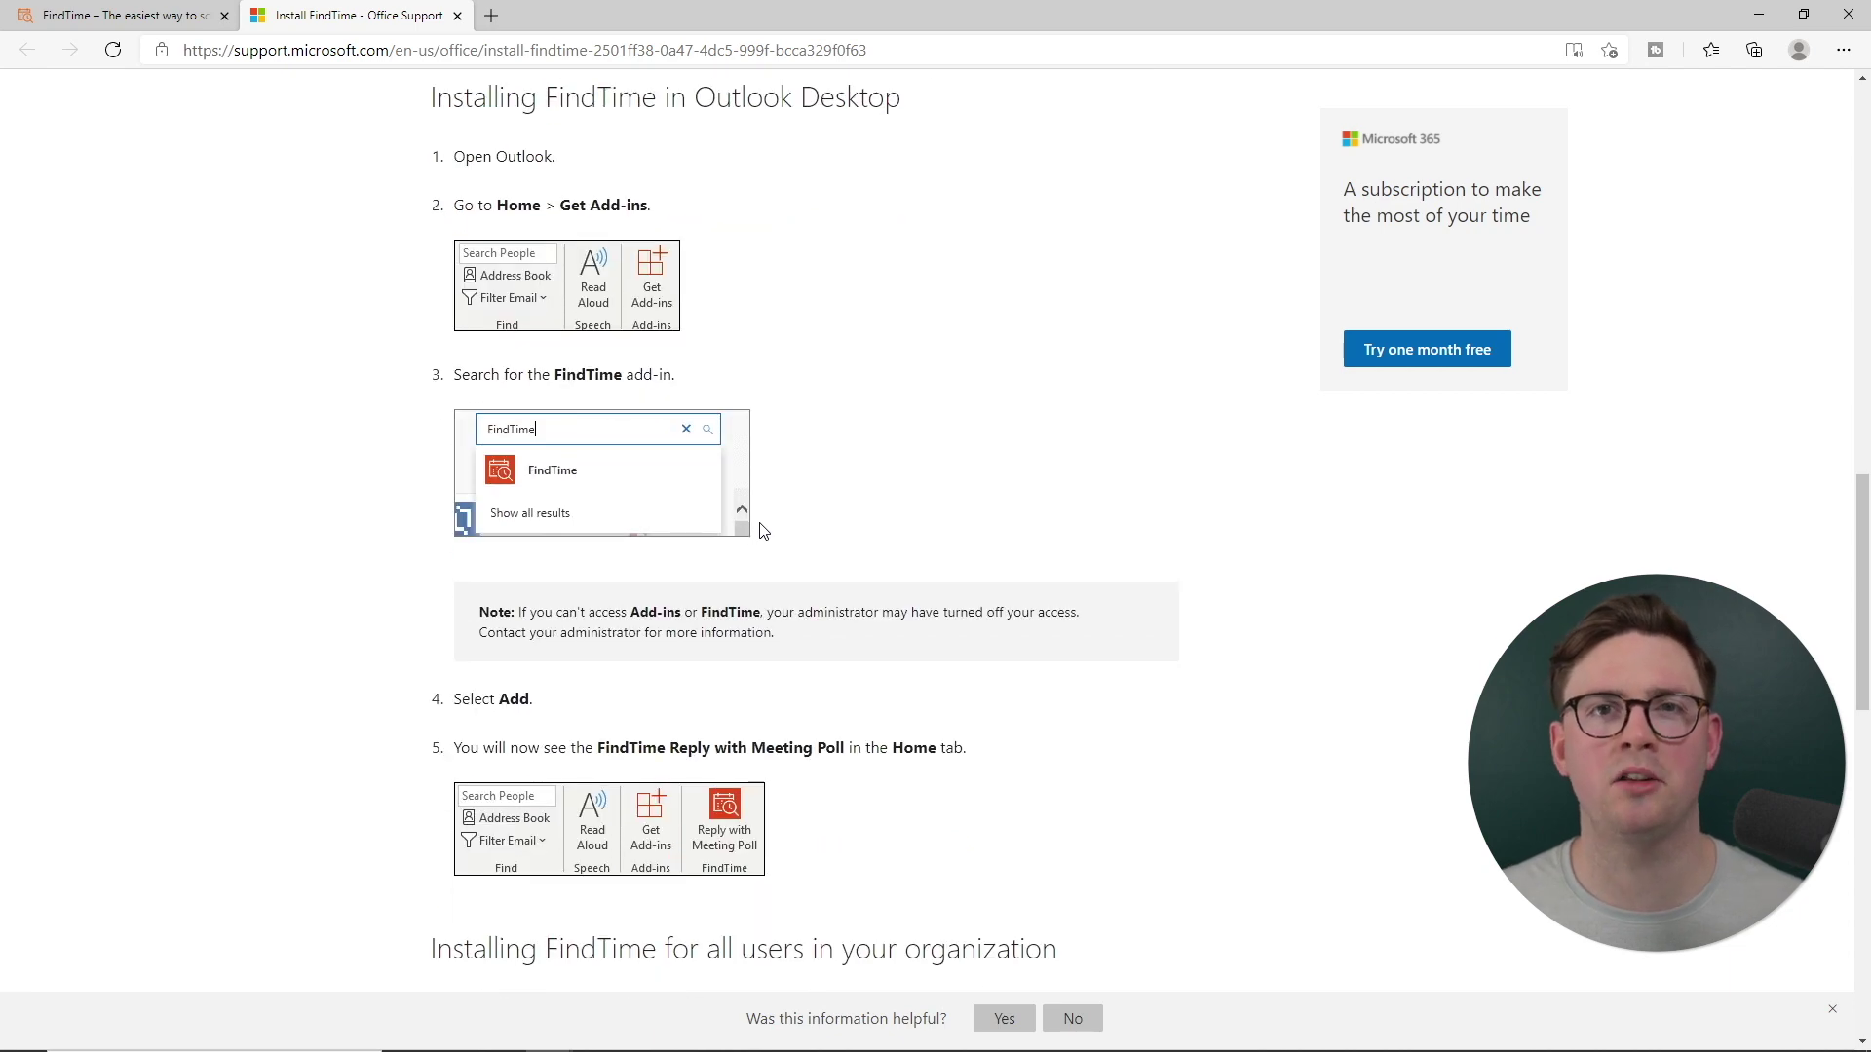
scroll(752, 519, down, 2)
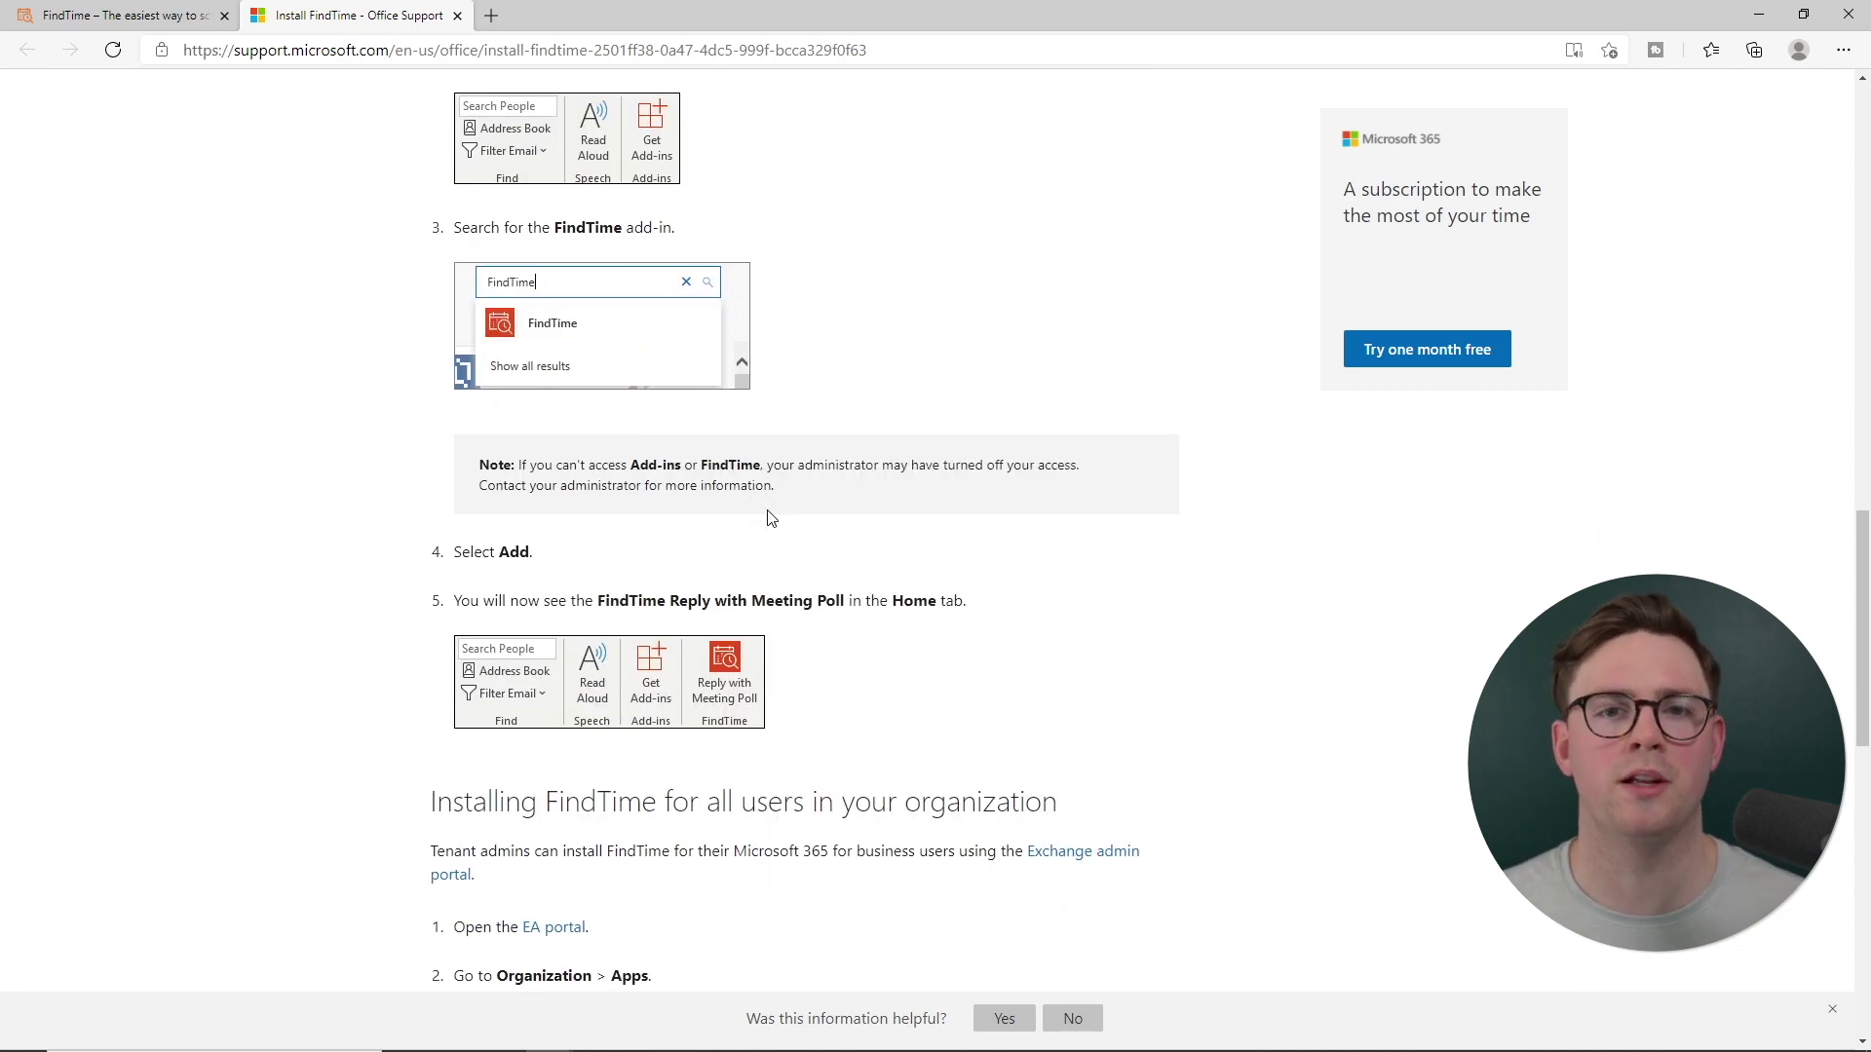
scroll(774, 519, down, 4)
scroll(783, 519, down, 2)
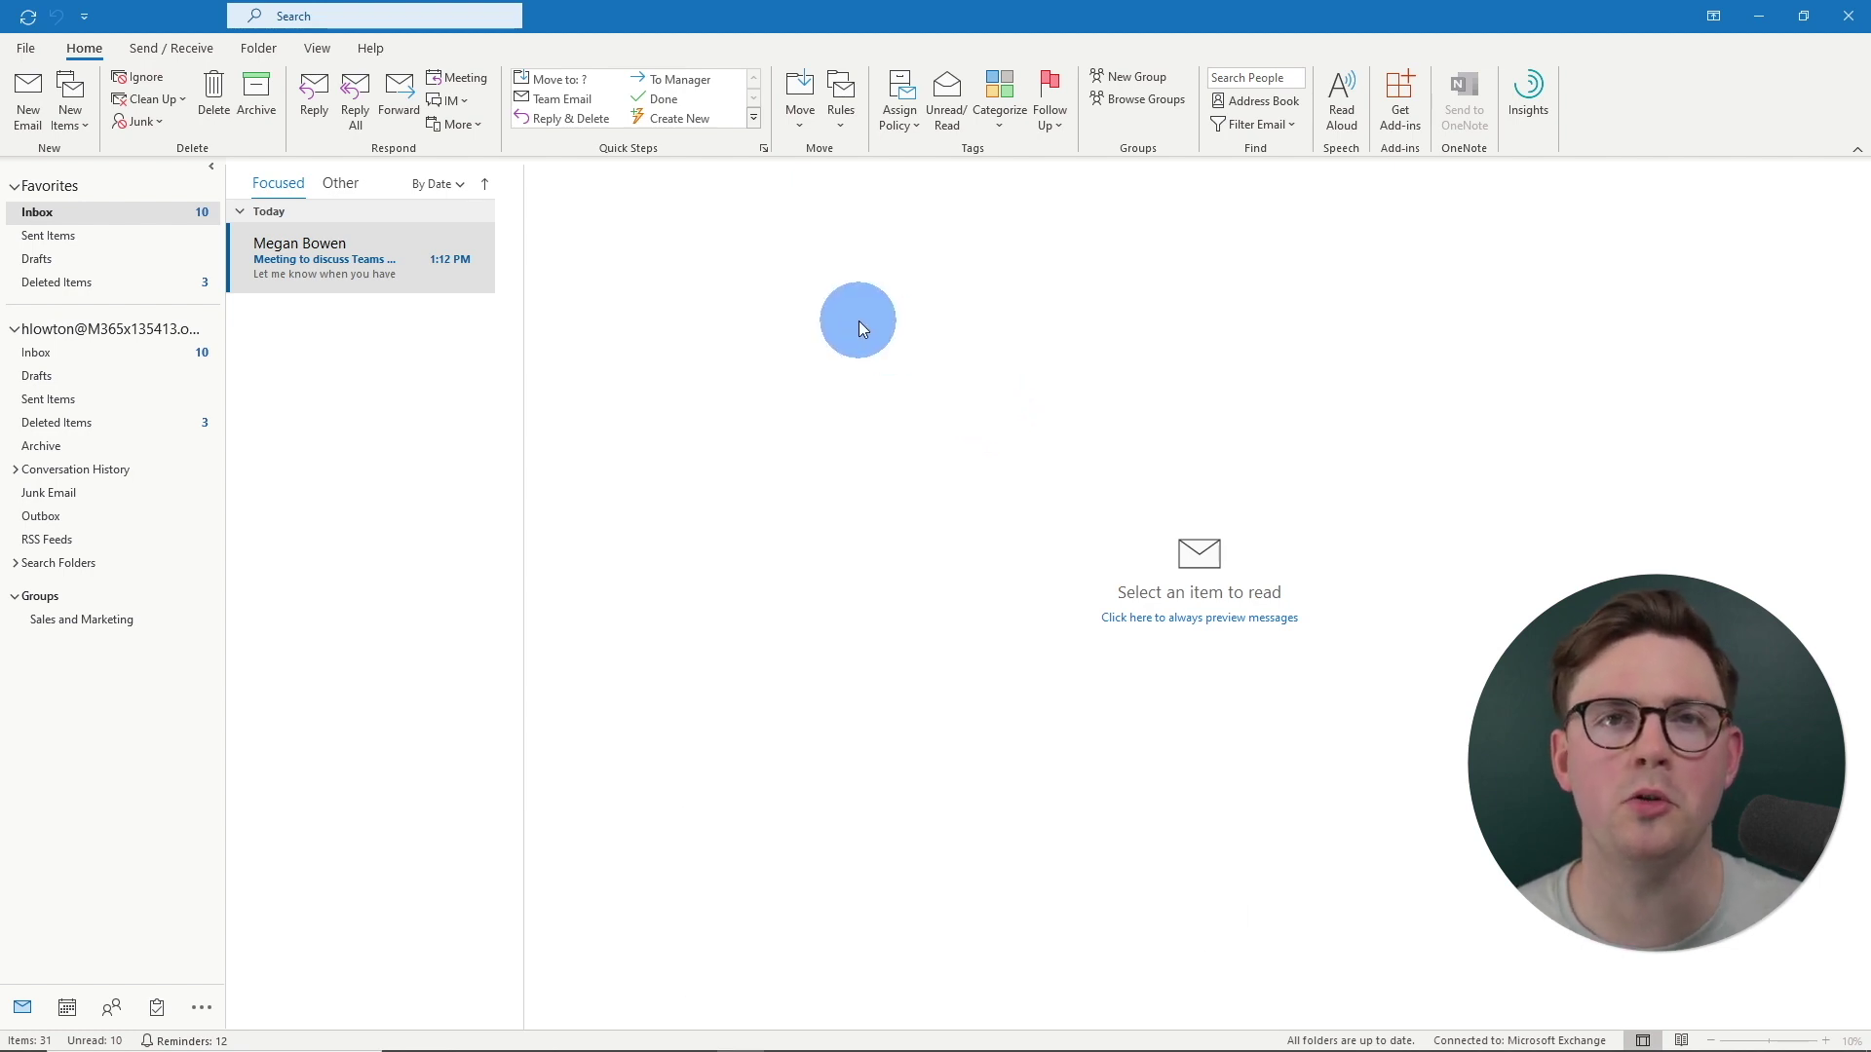
Search the Outlook add-ins store for 'findtime', add the FindTime add-in, and close the store
click(1403, 129)
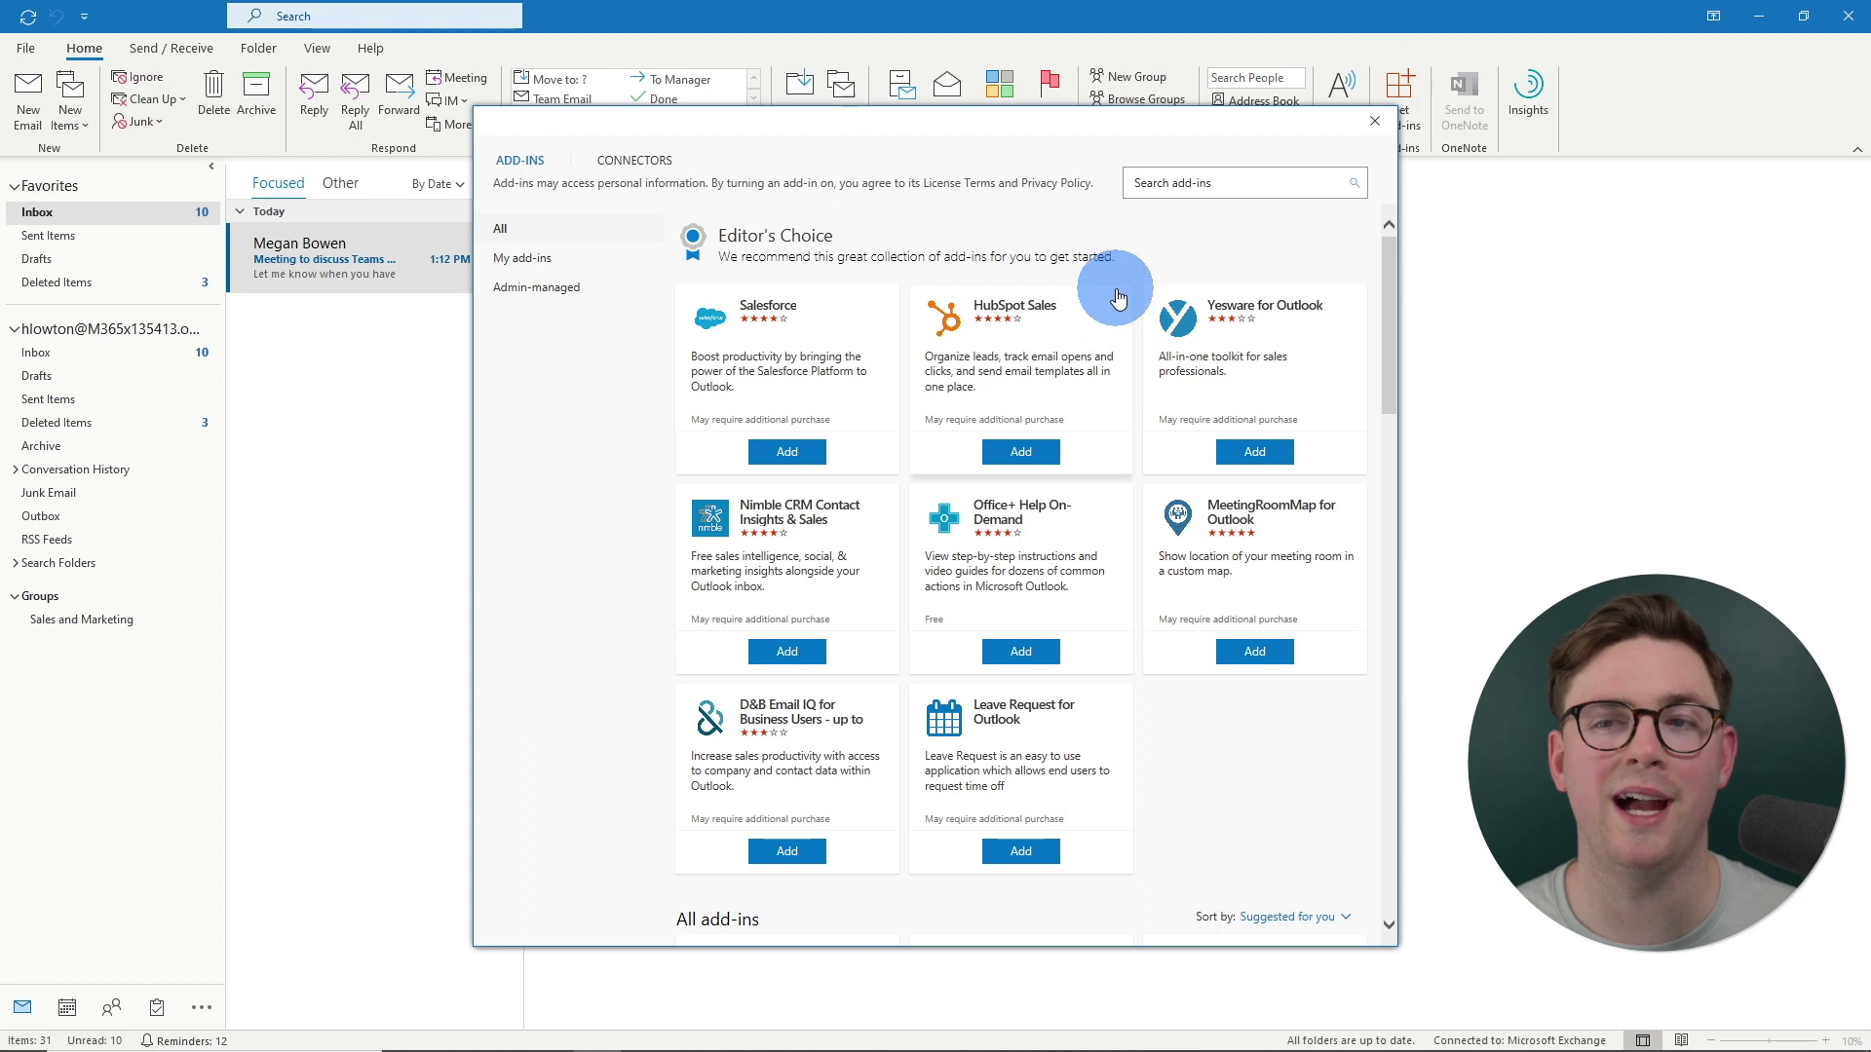
click(1160, 180)
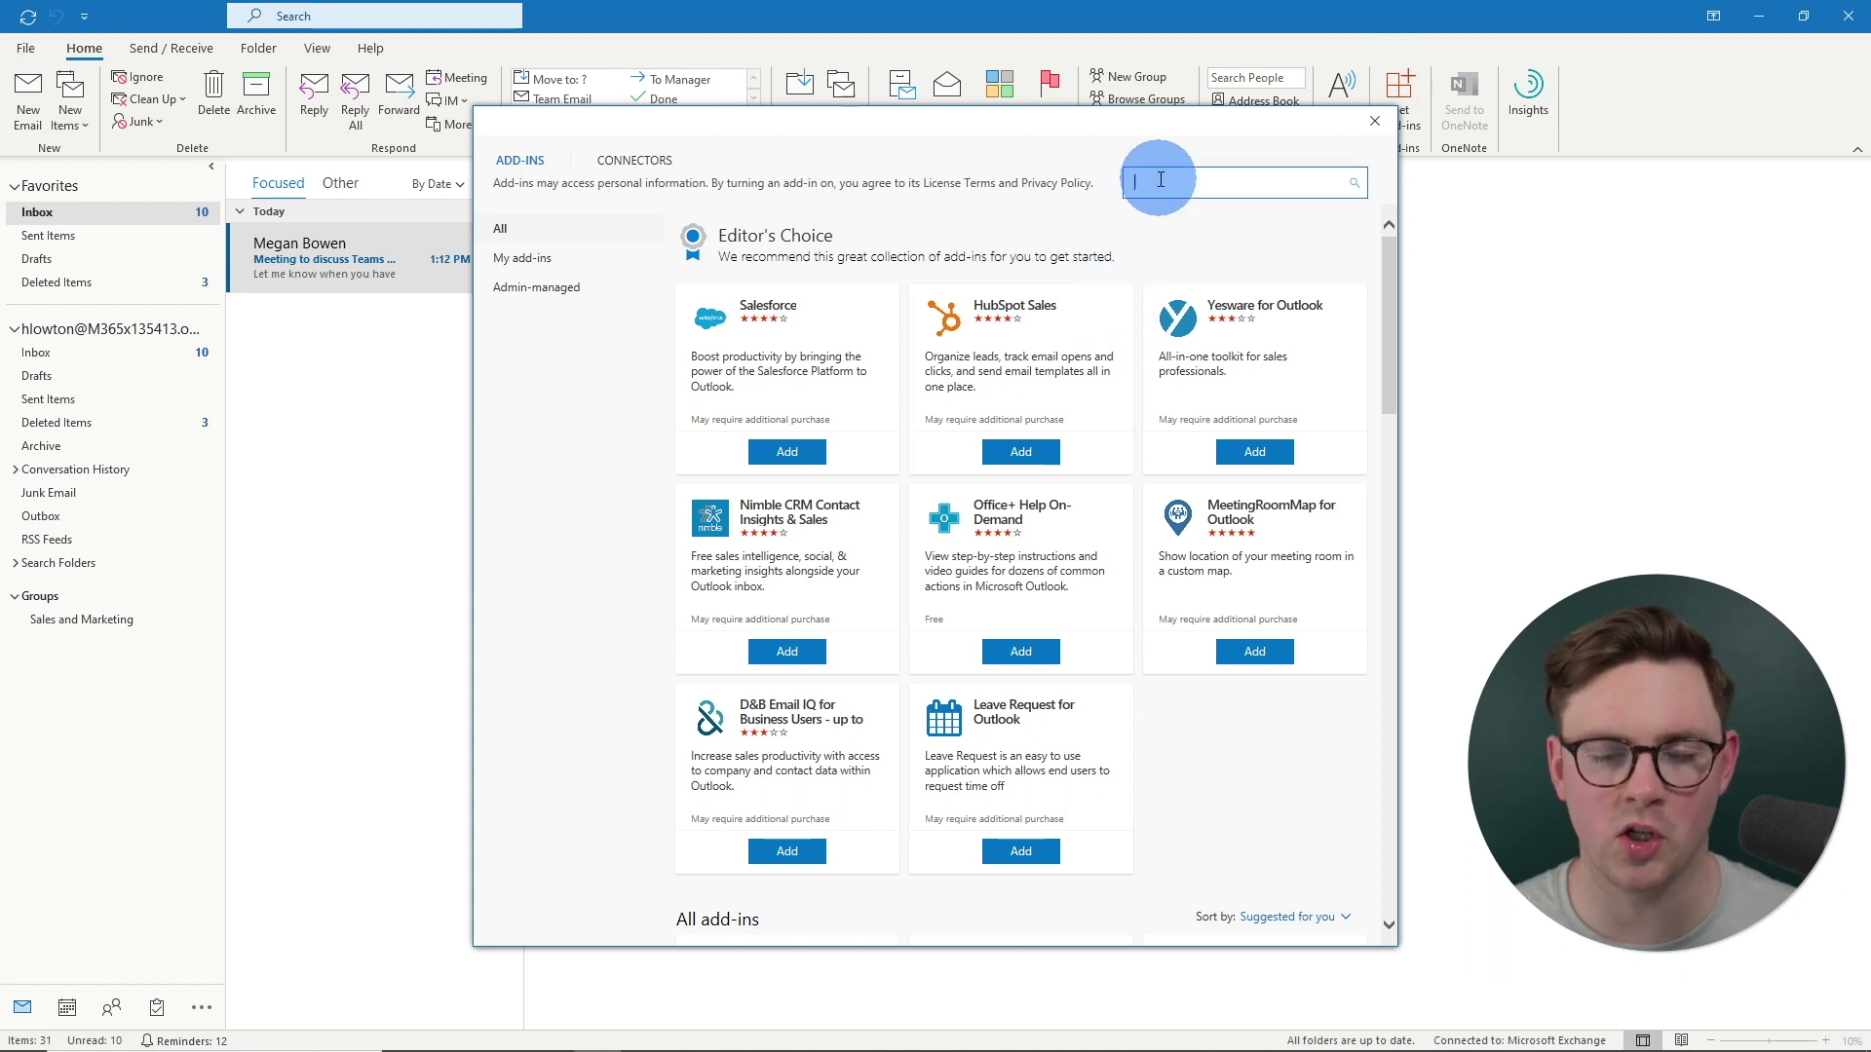
text(findtime)
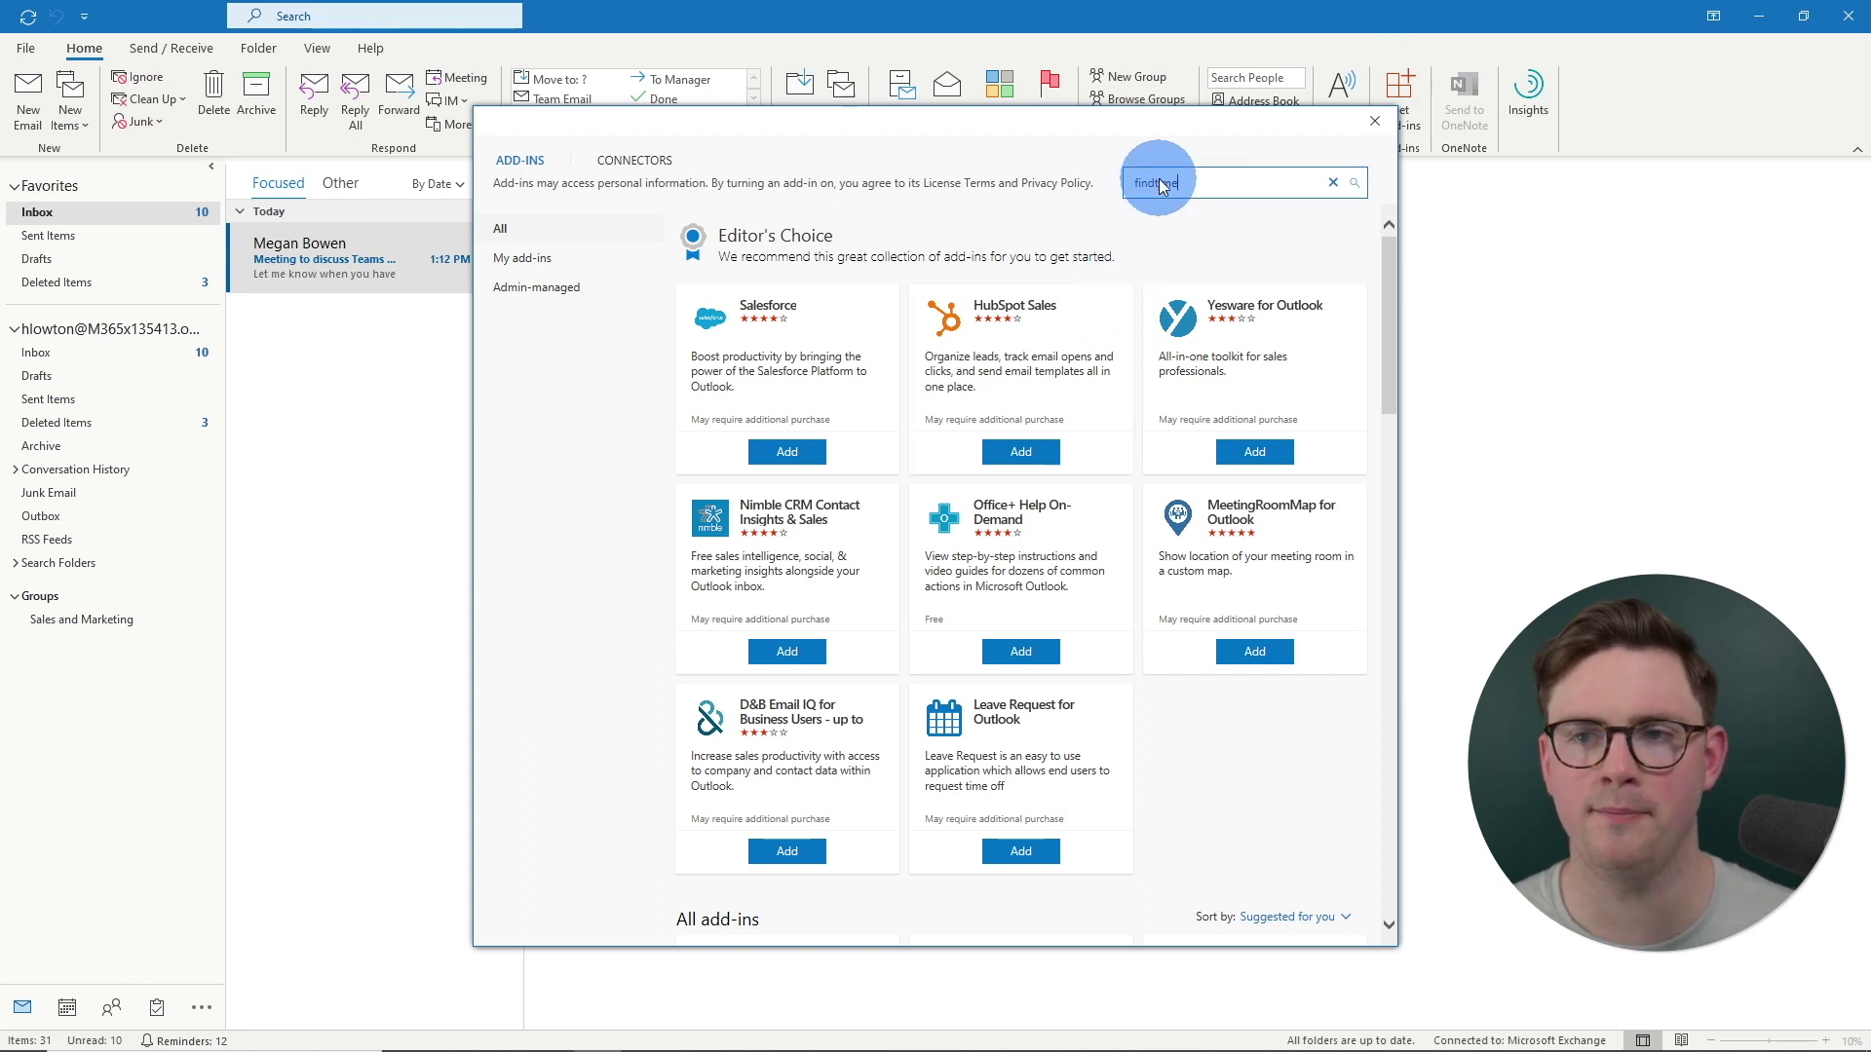
key(Return)
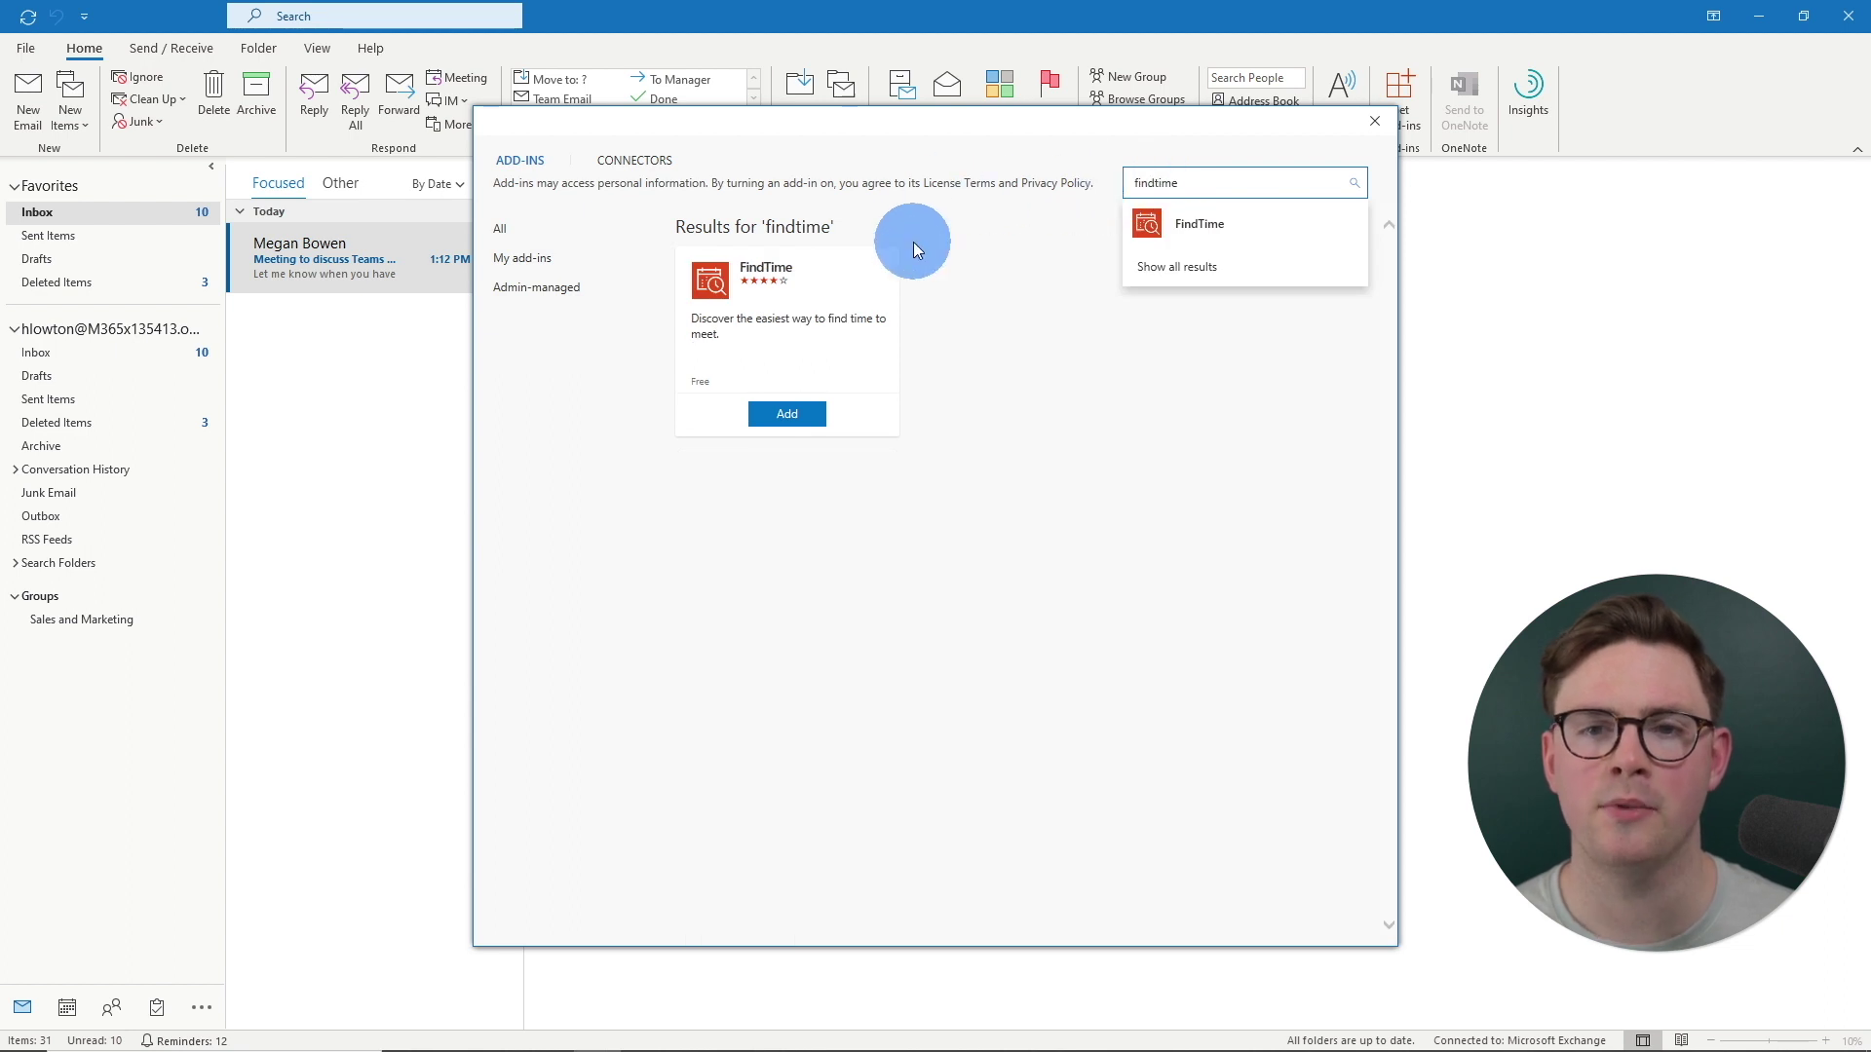
click(794, 302)
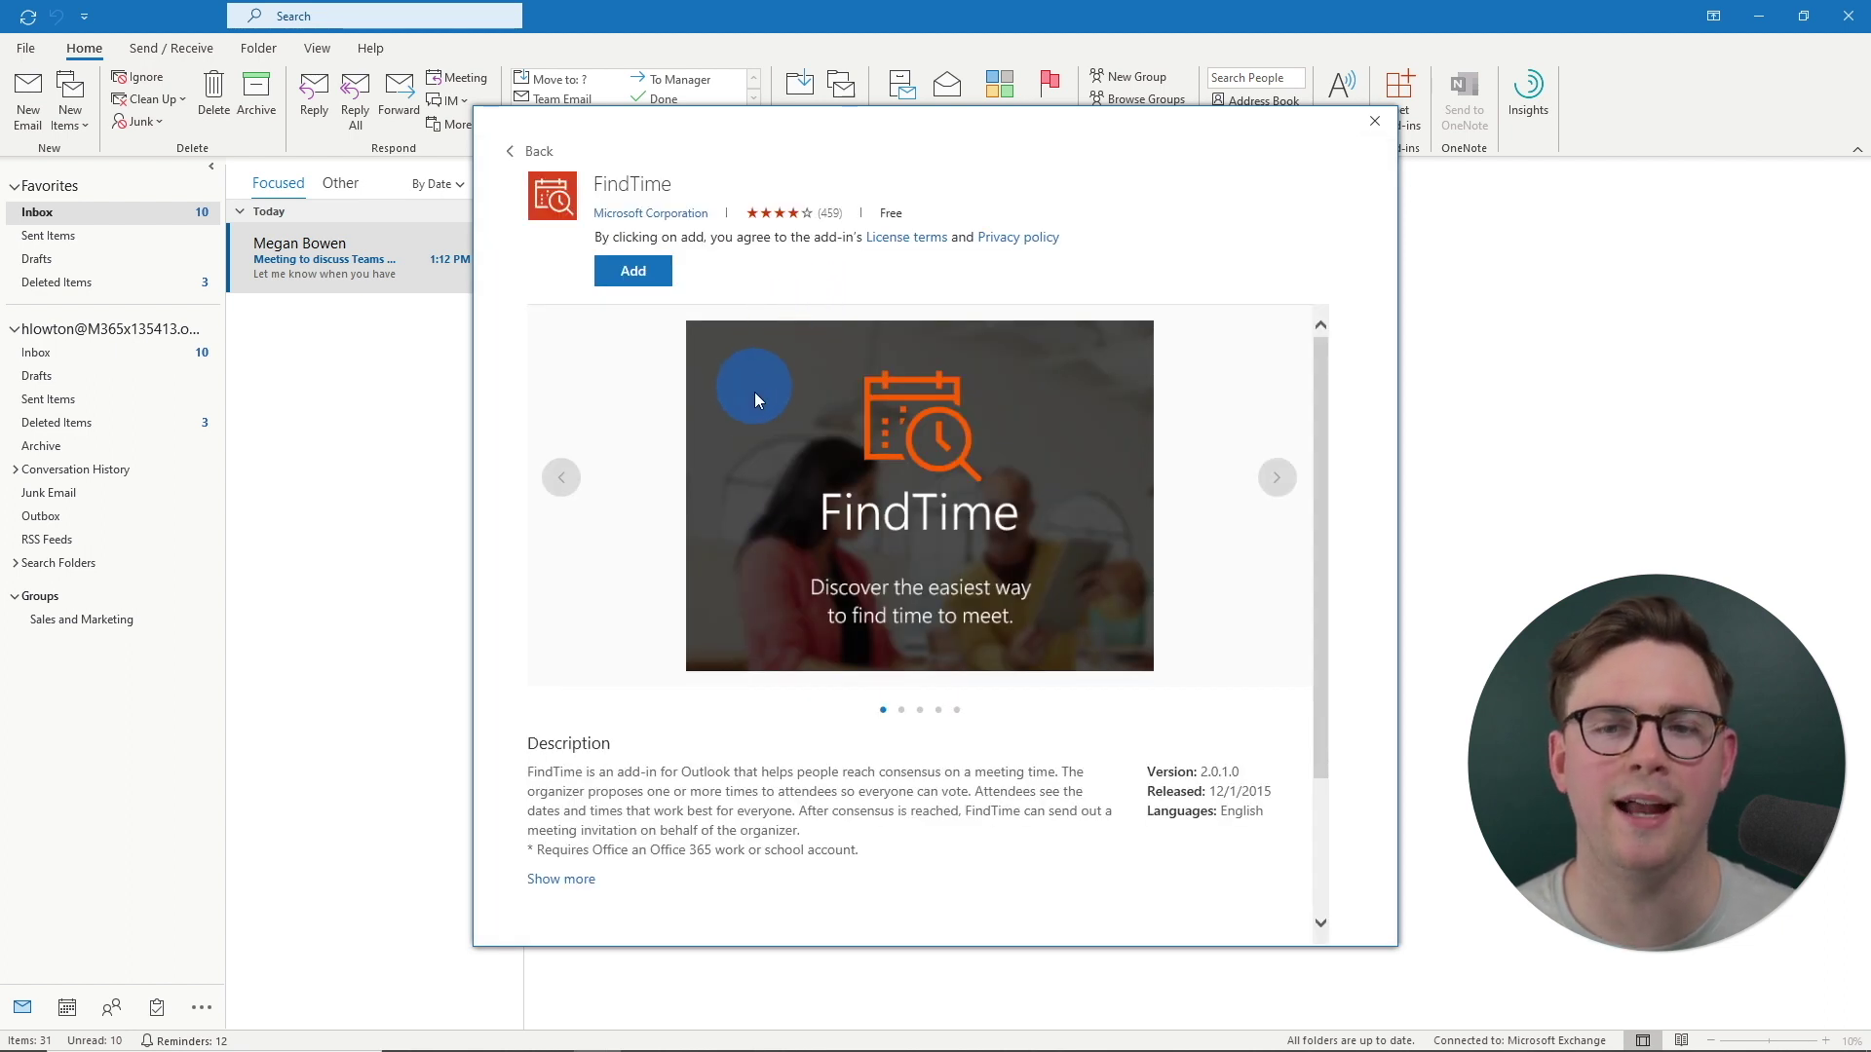
scroll(731, 584, down, 2)
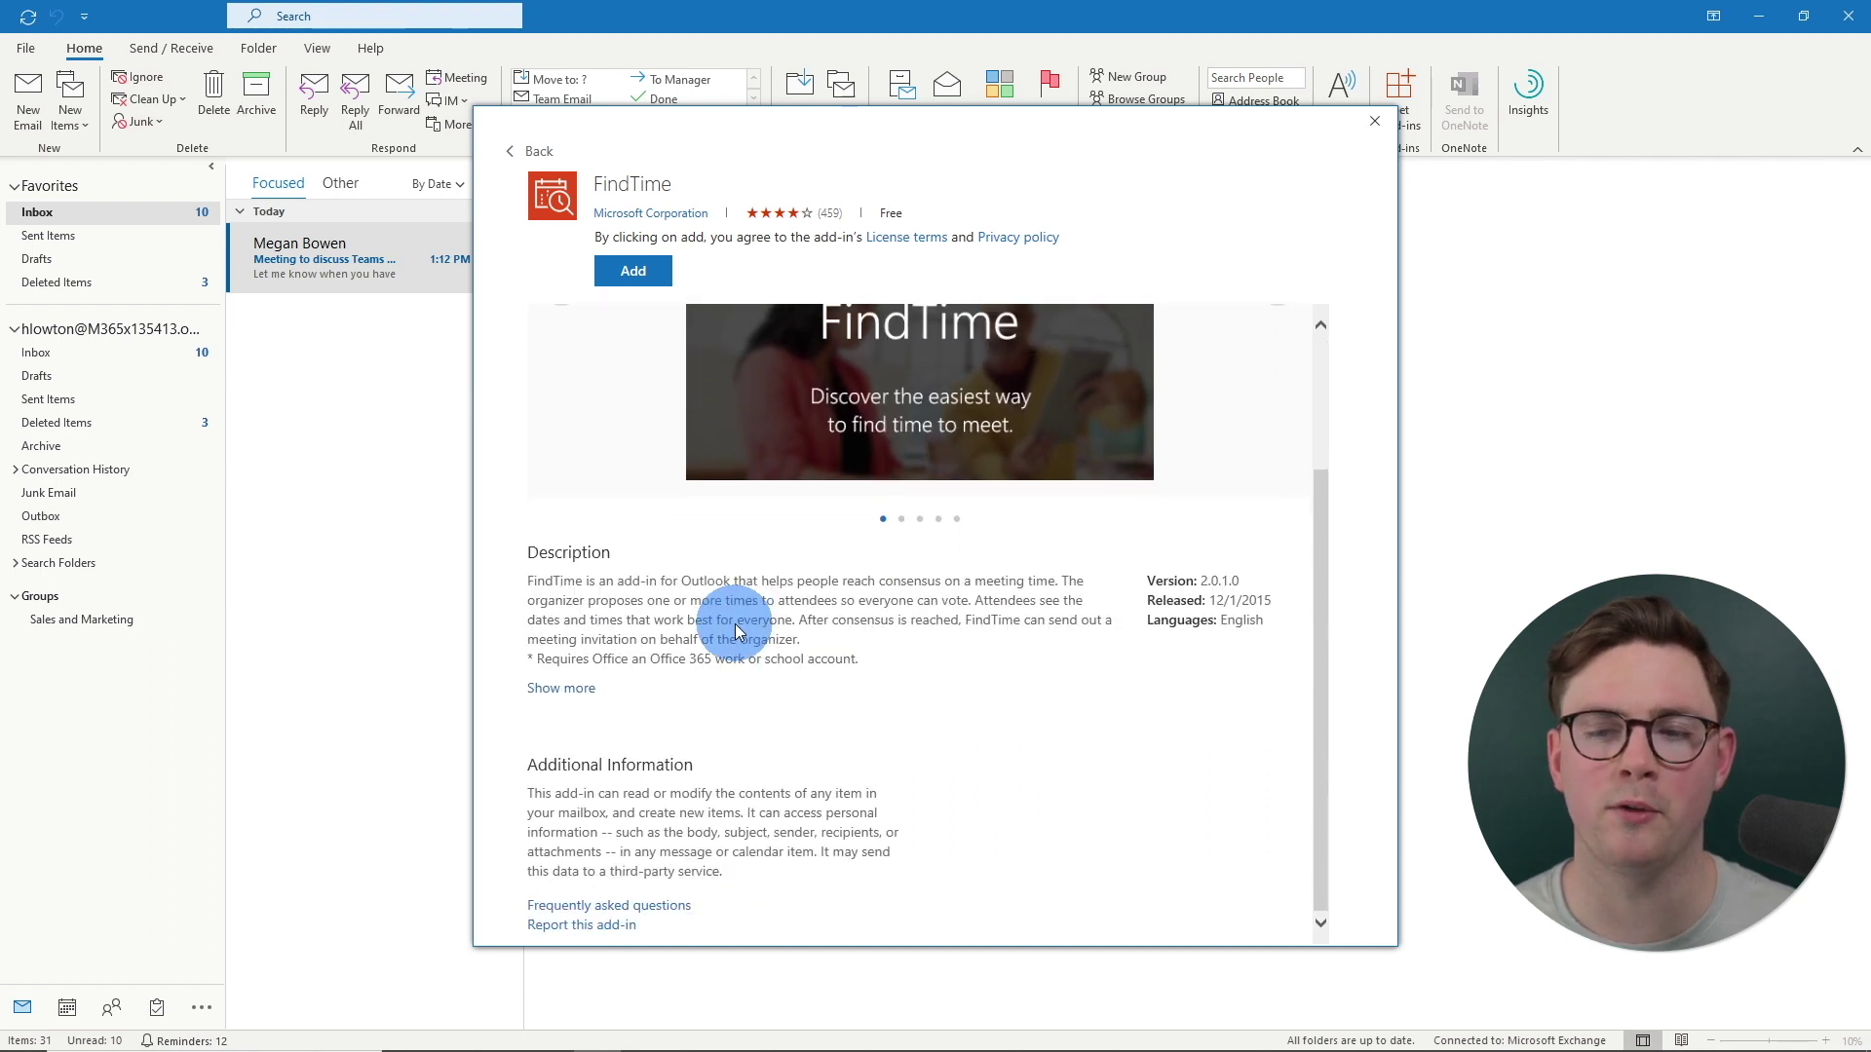
scroll(736, 629, up, 2)
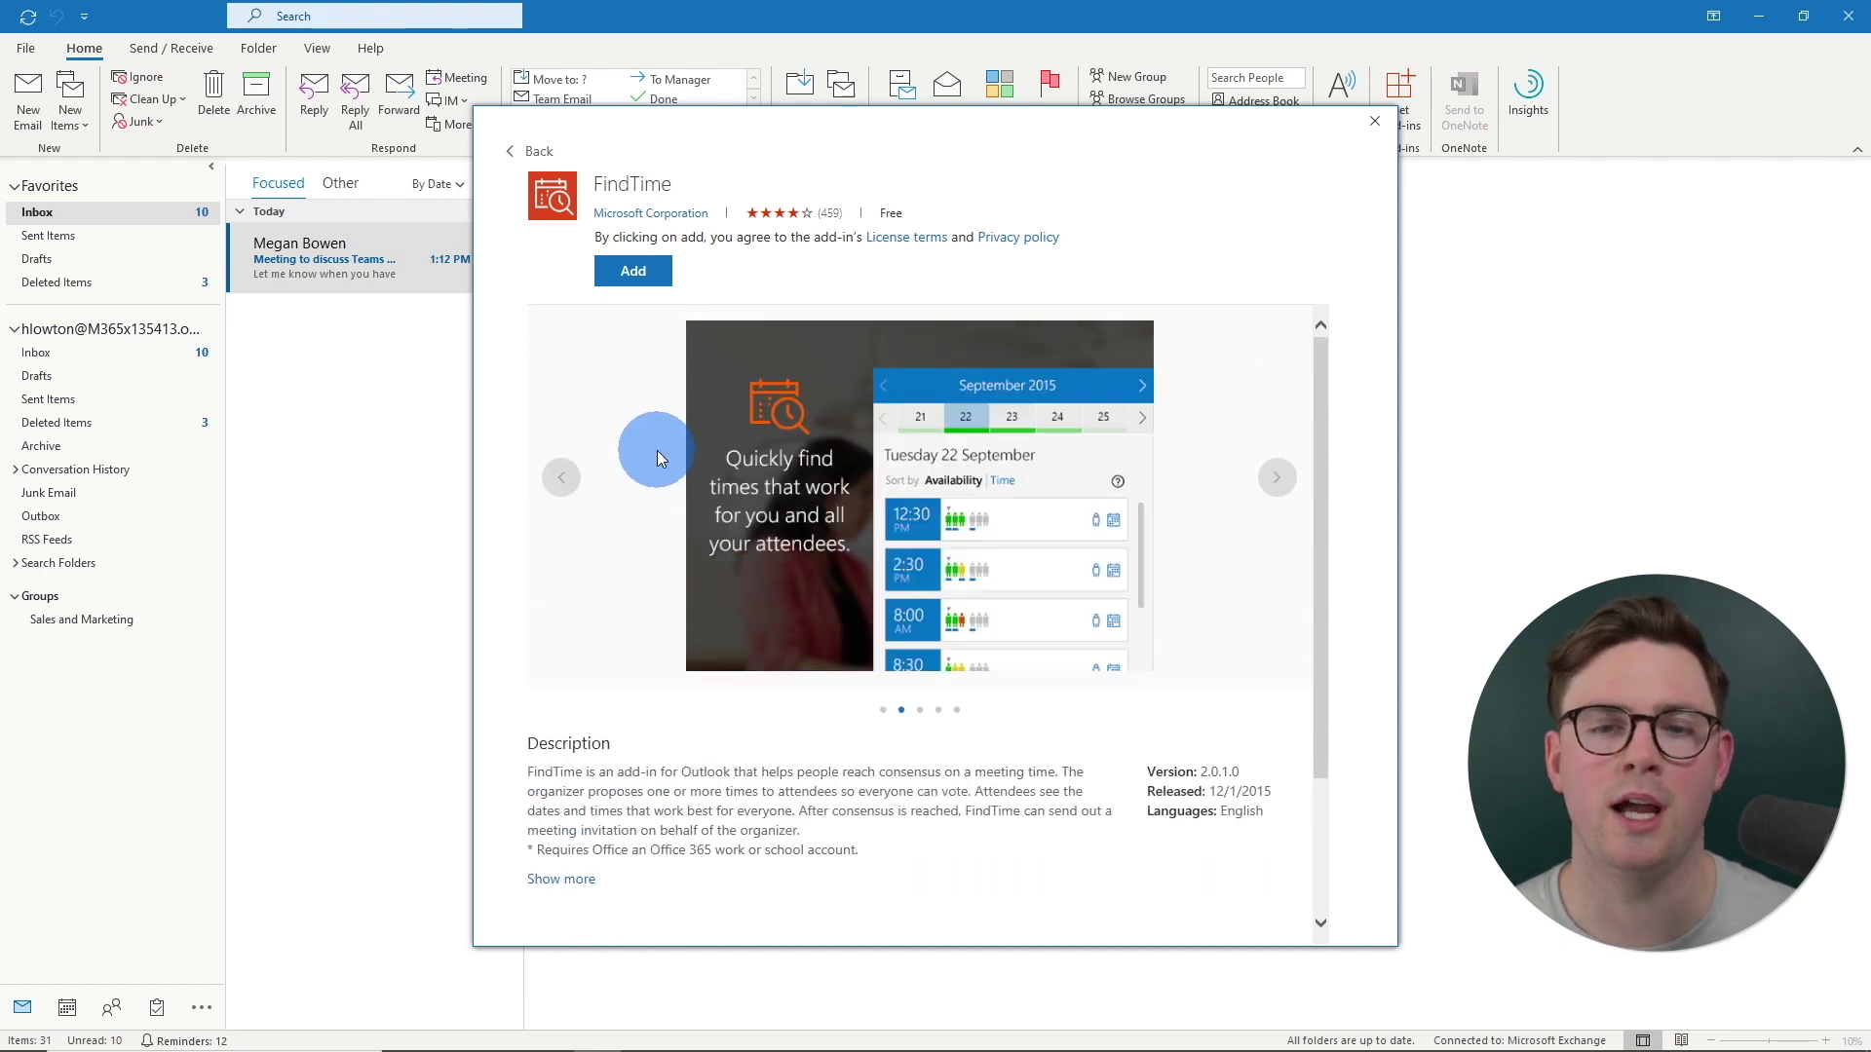
click(631, 282)
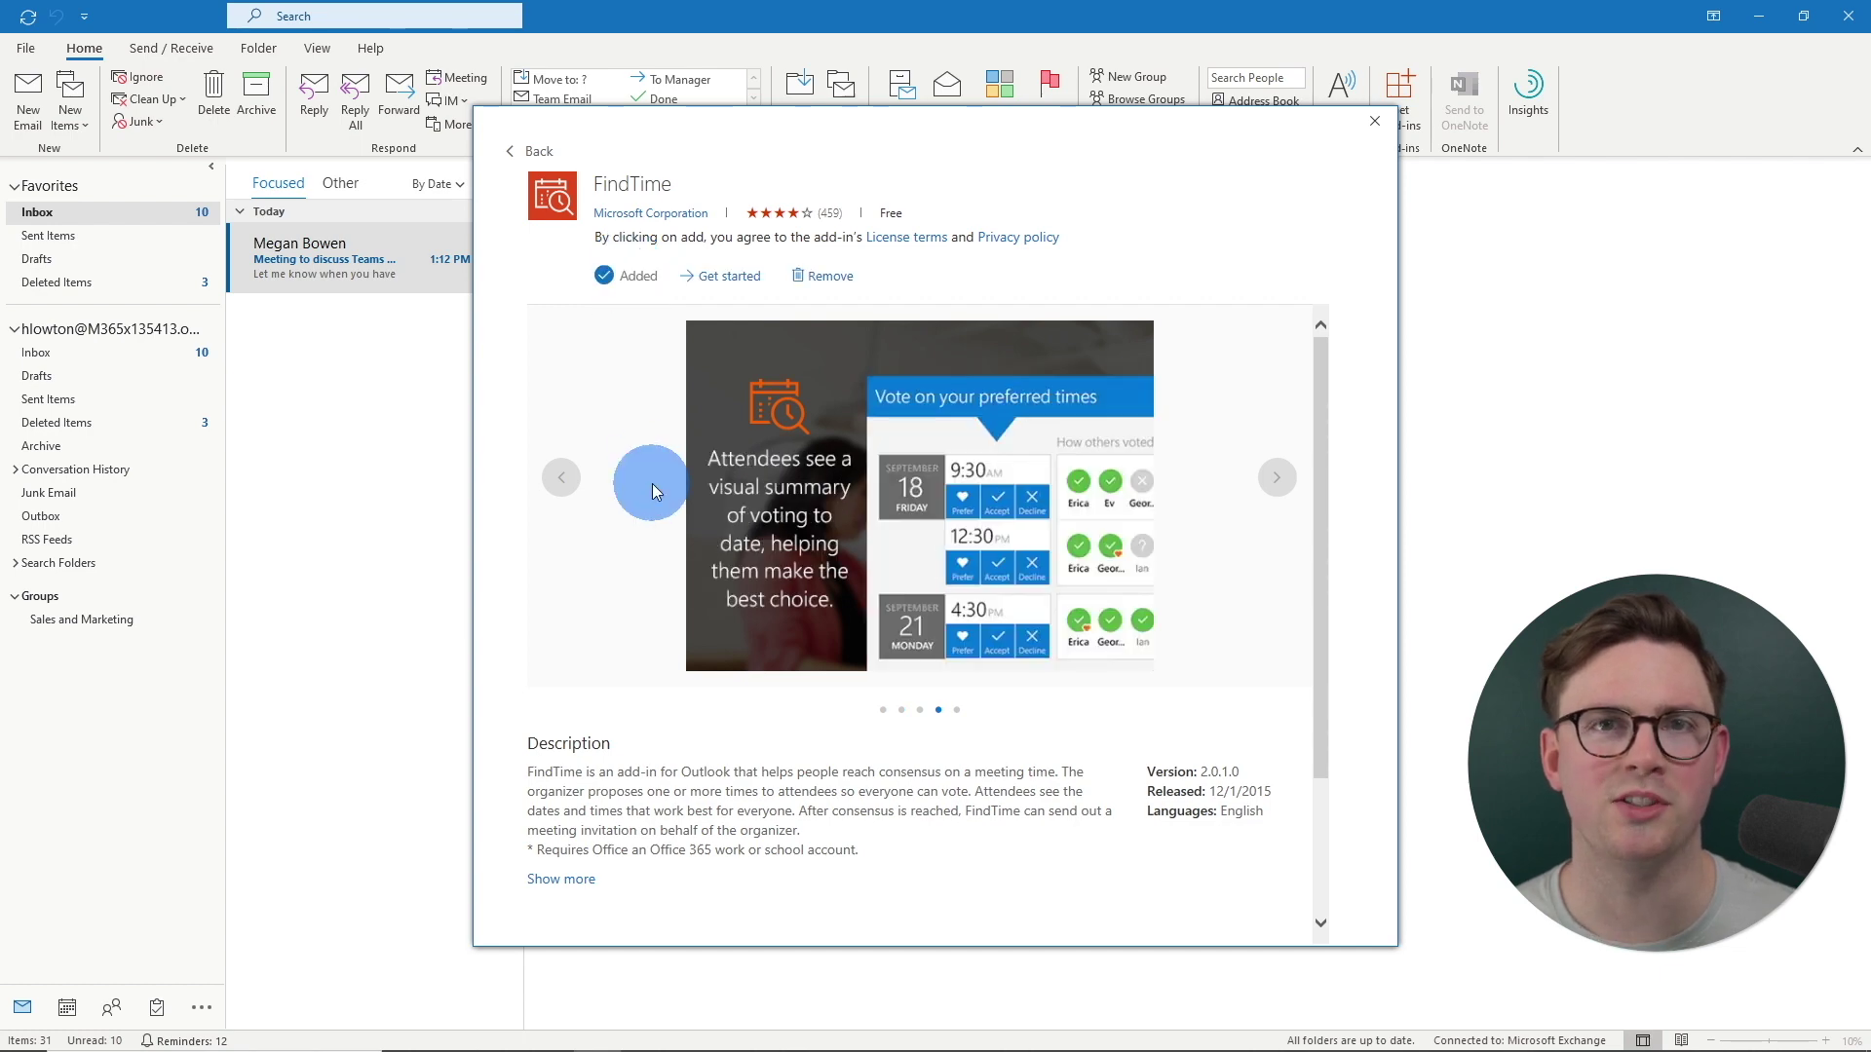
click(1376, 126)
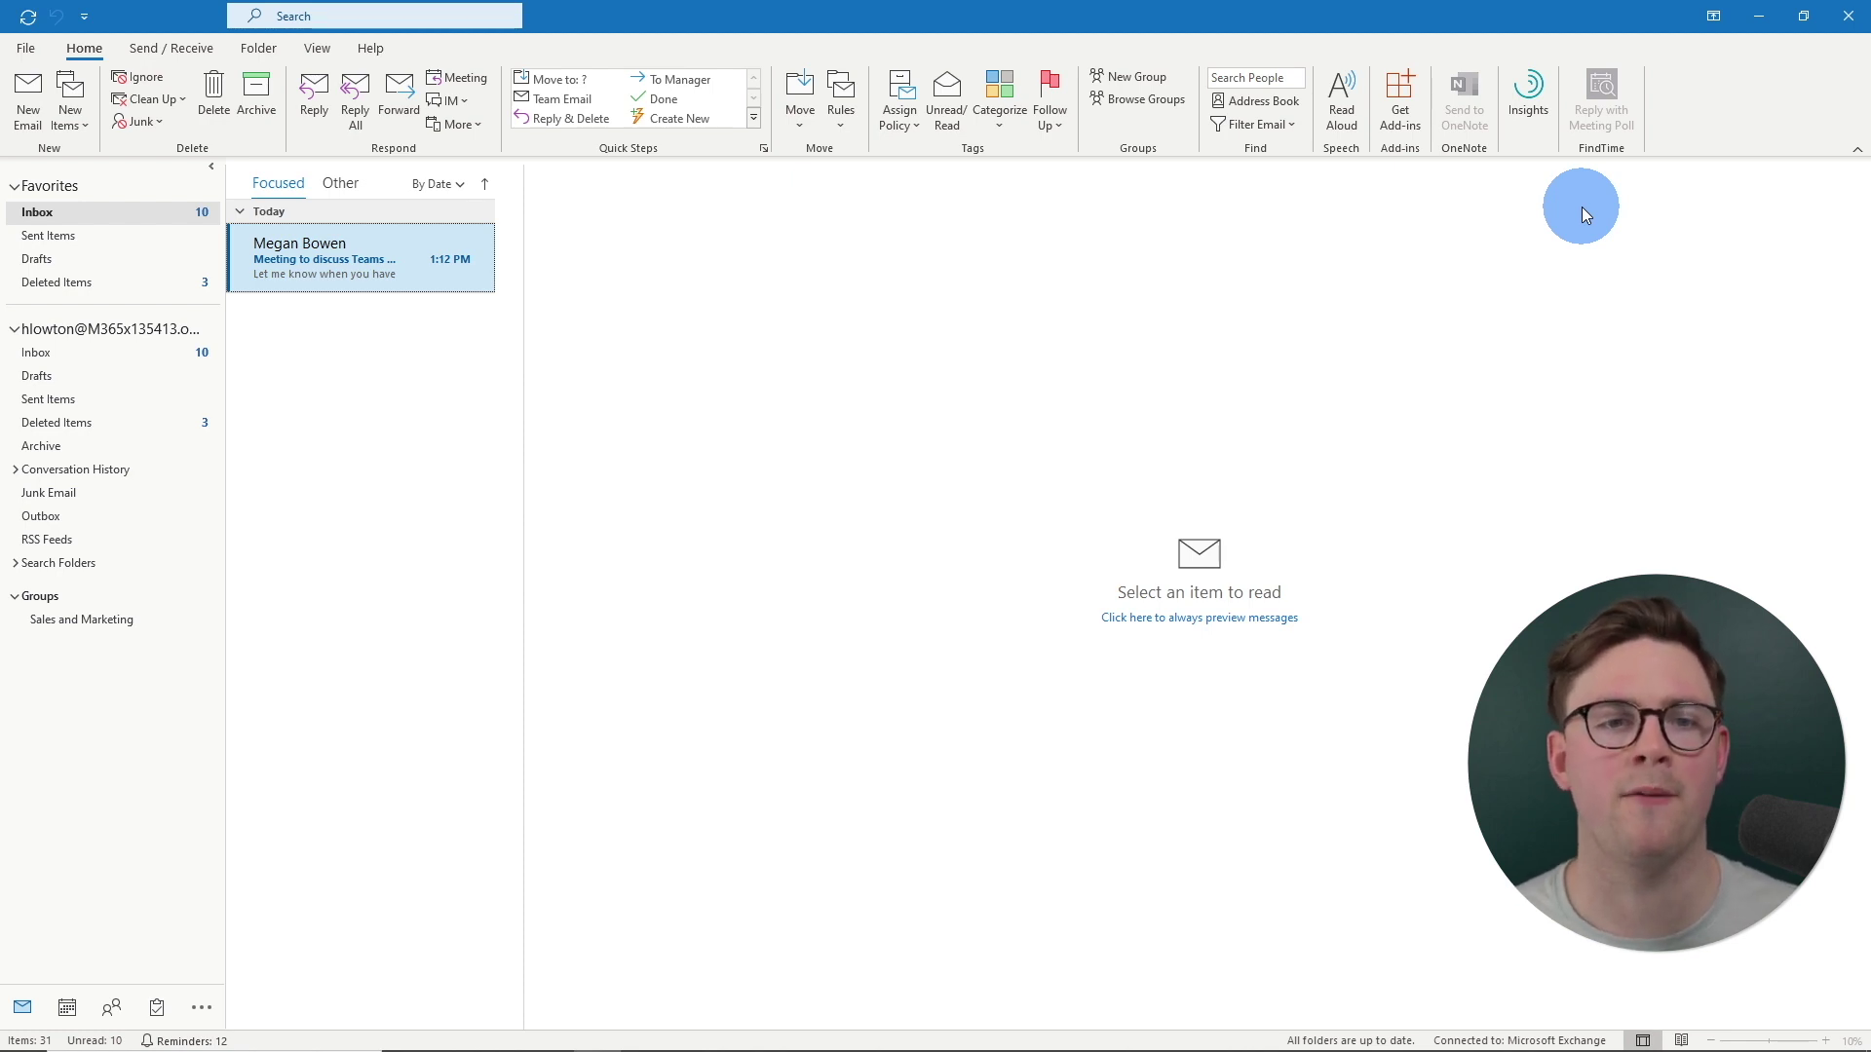
Open the 'Meeting to discuss Teams Training' email and reply to it with a meeting poll
click(376, 273)
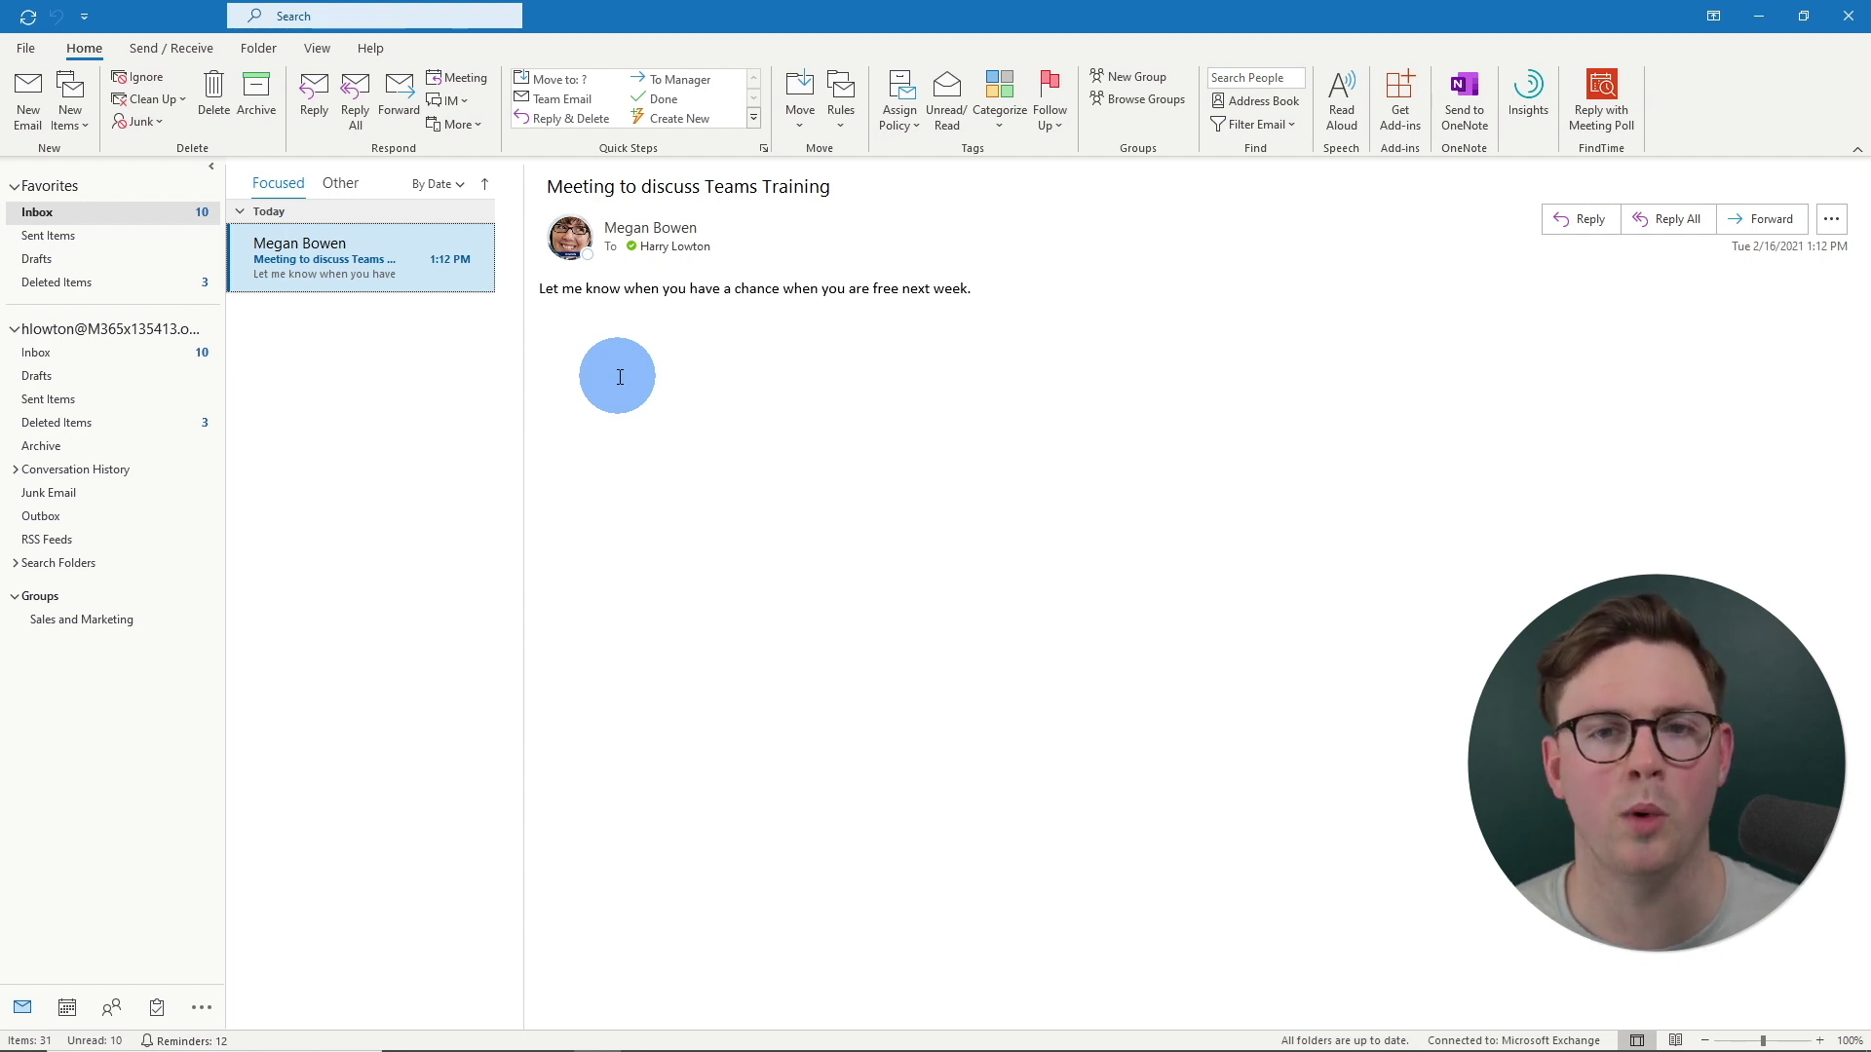
click(1588, 136)
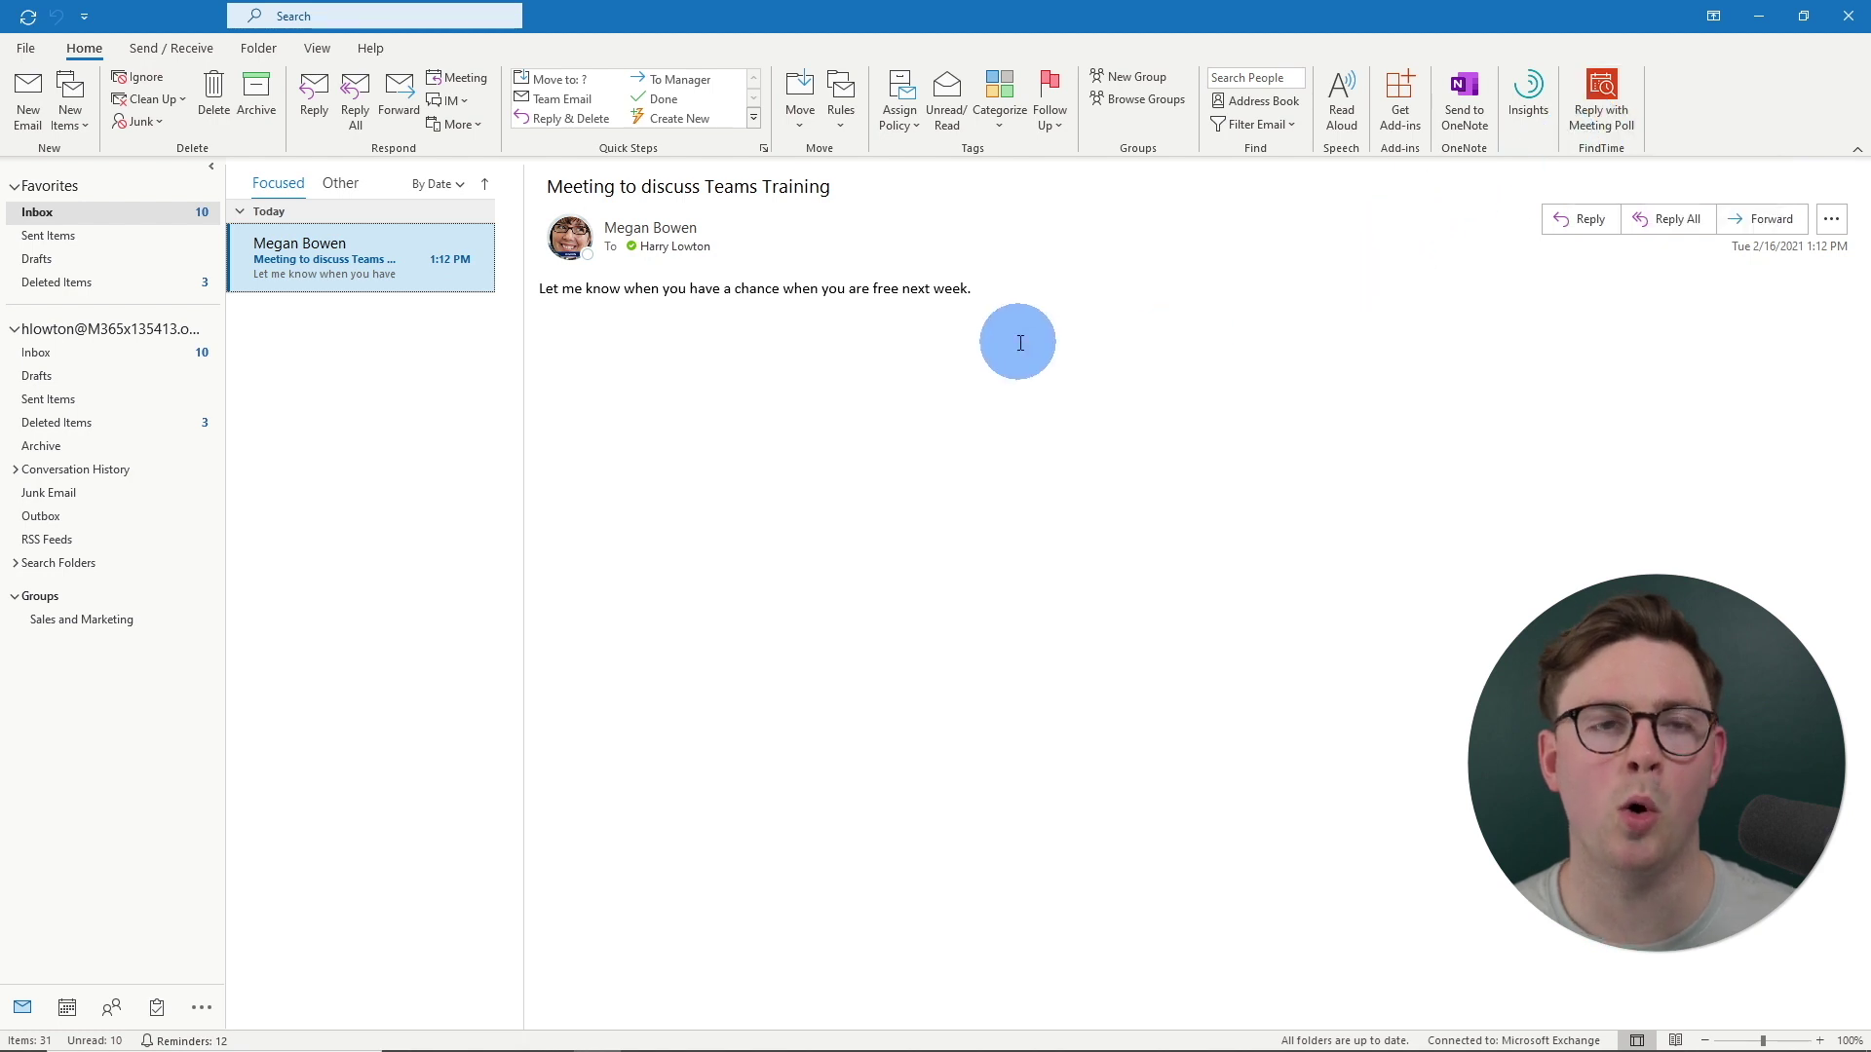
Start a full-screen new email to two suggested recipients and begin a FindTime meeting poll
click(31, 114)
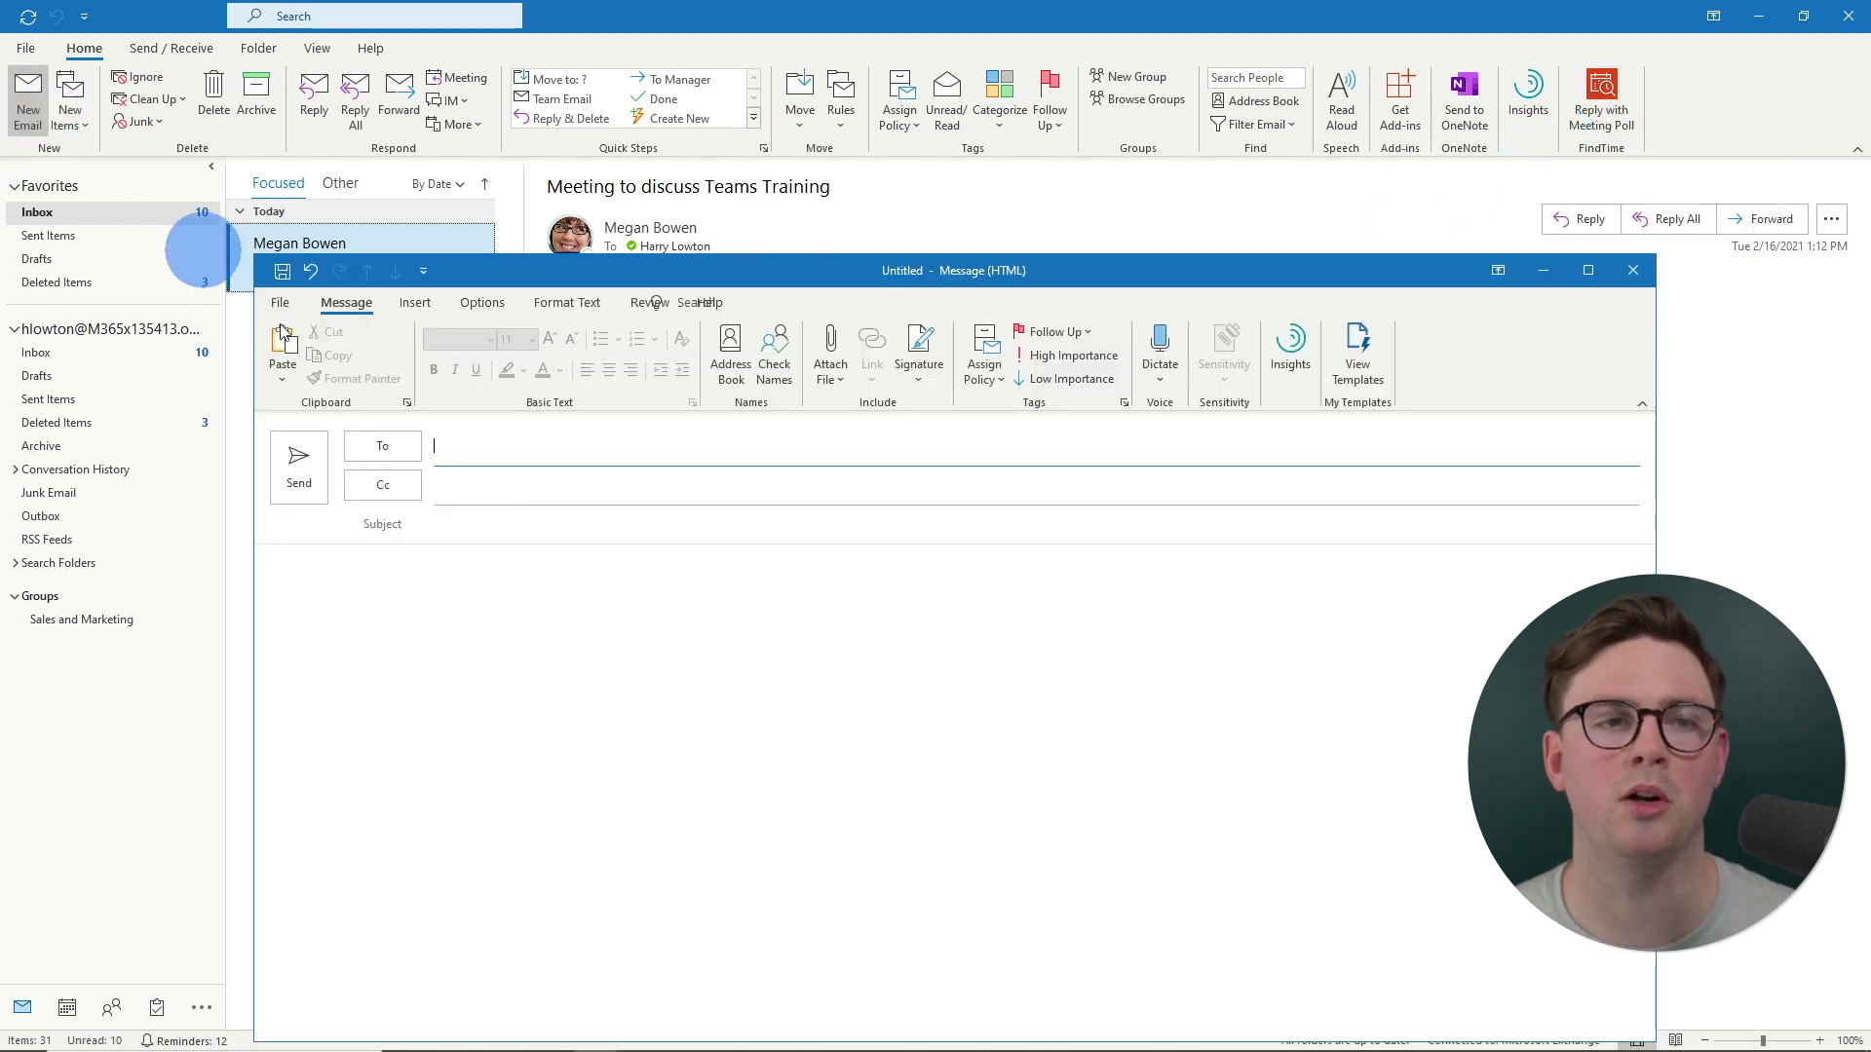
double_click(500, 272)
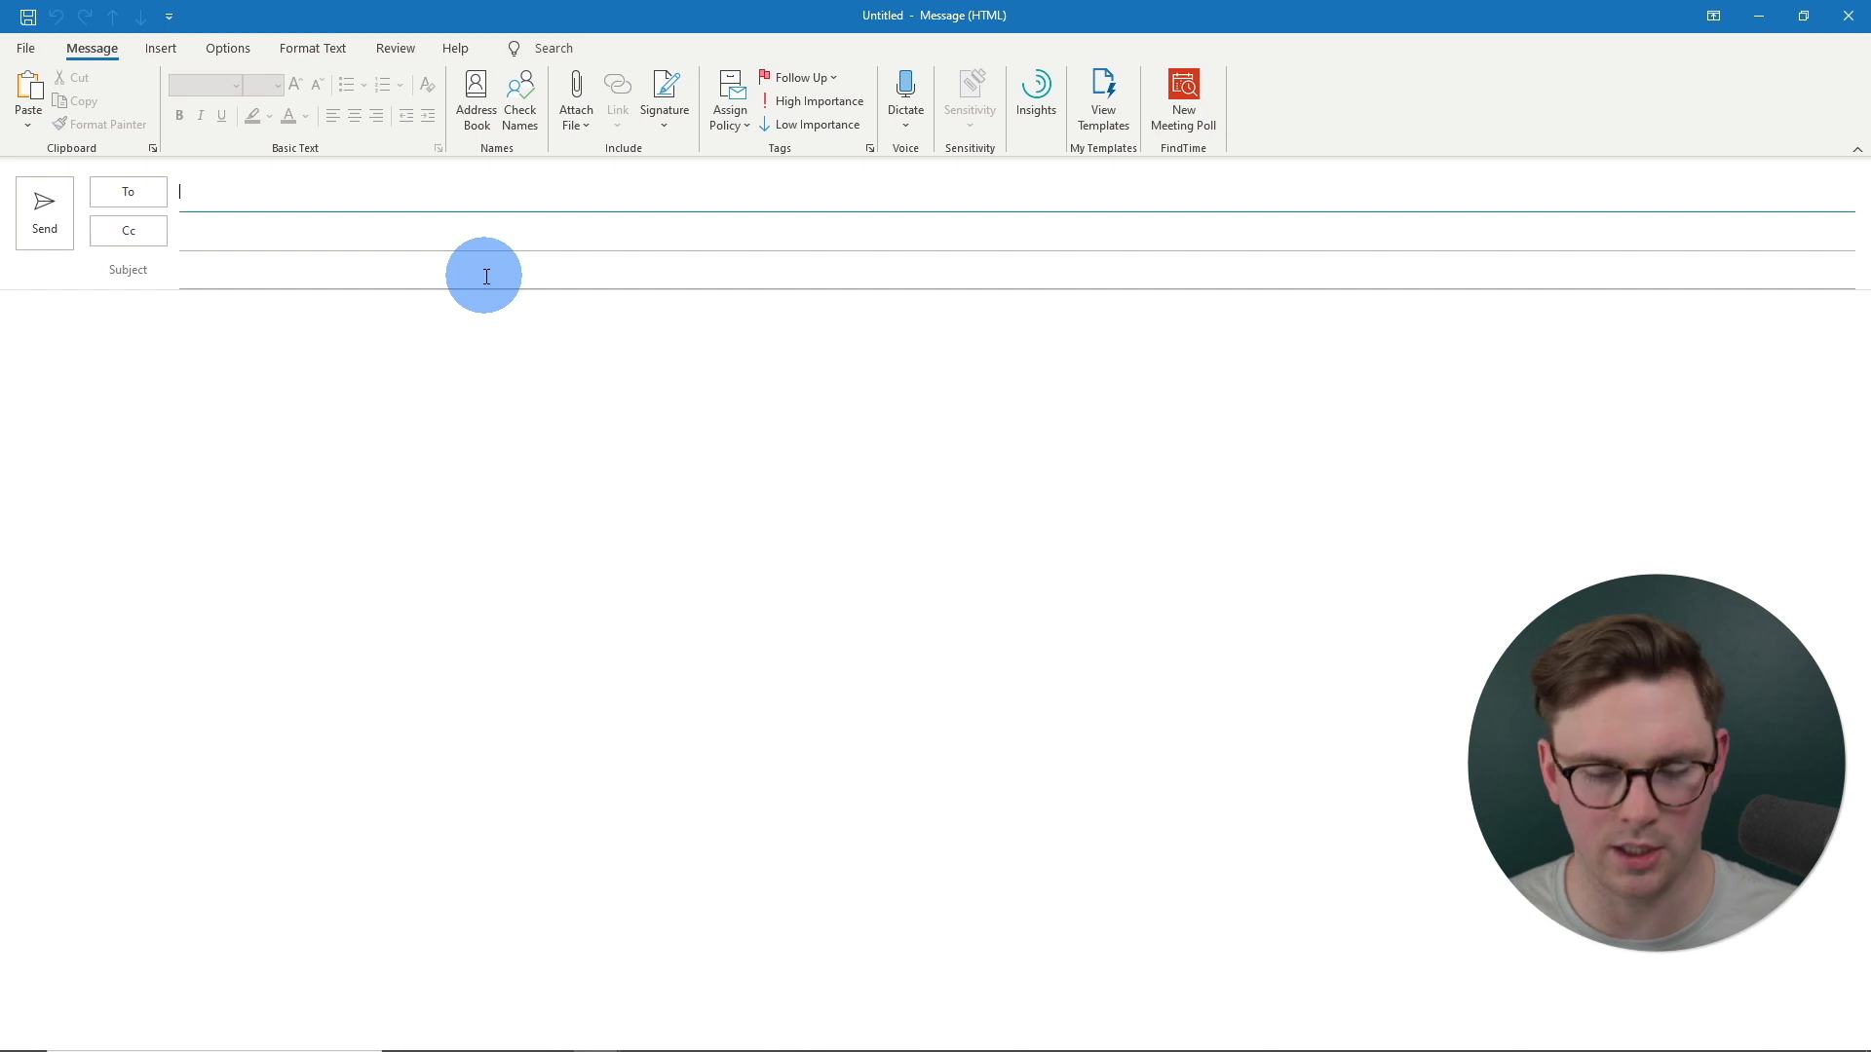
text(meg)
key(Return)
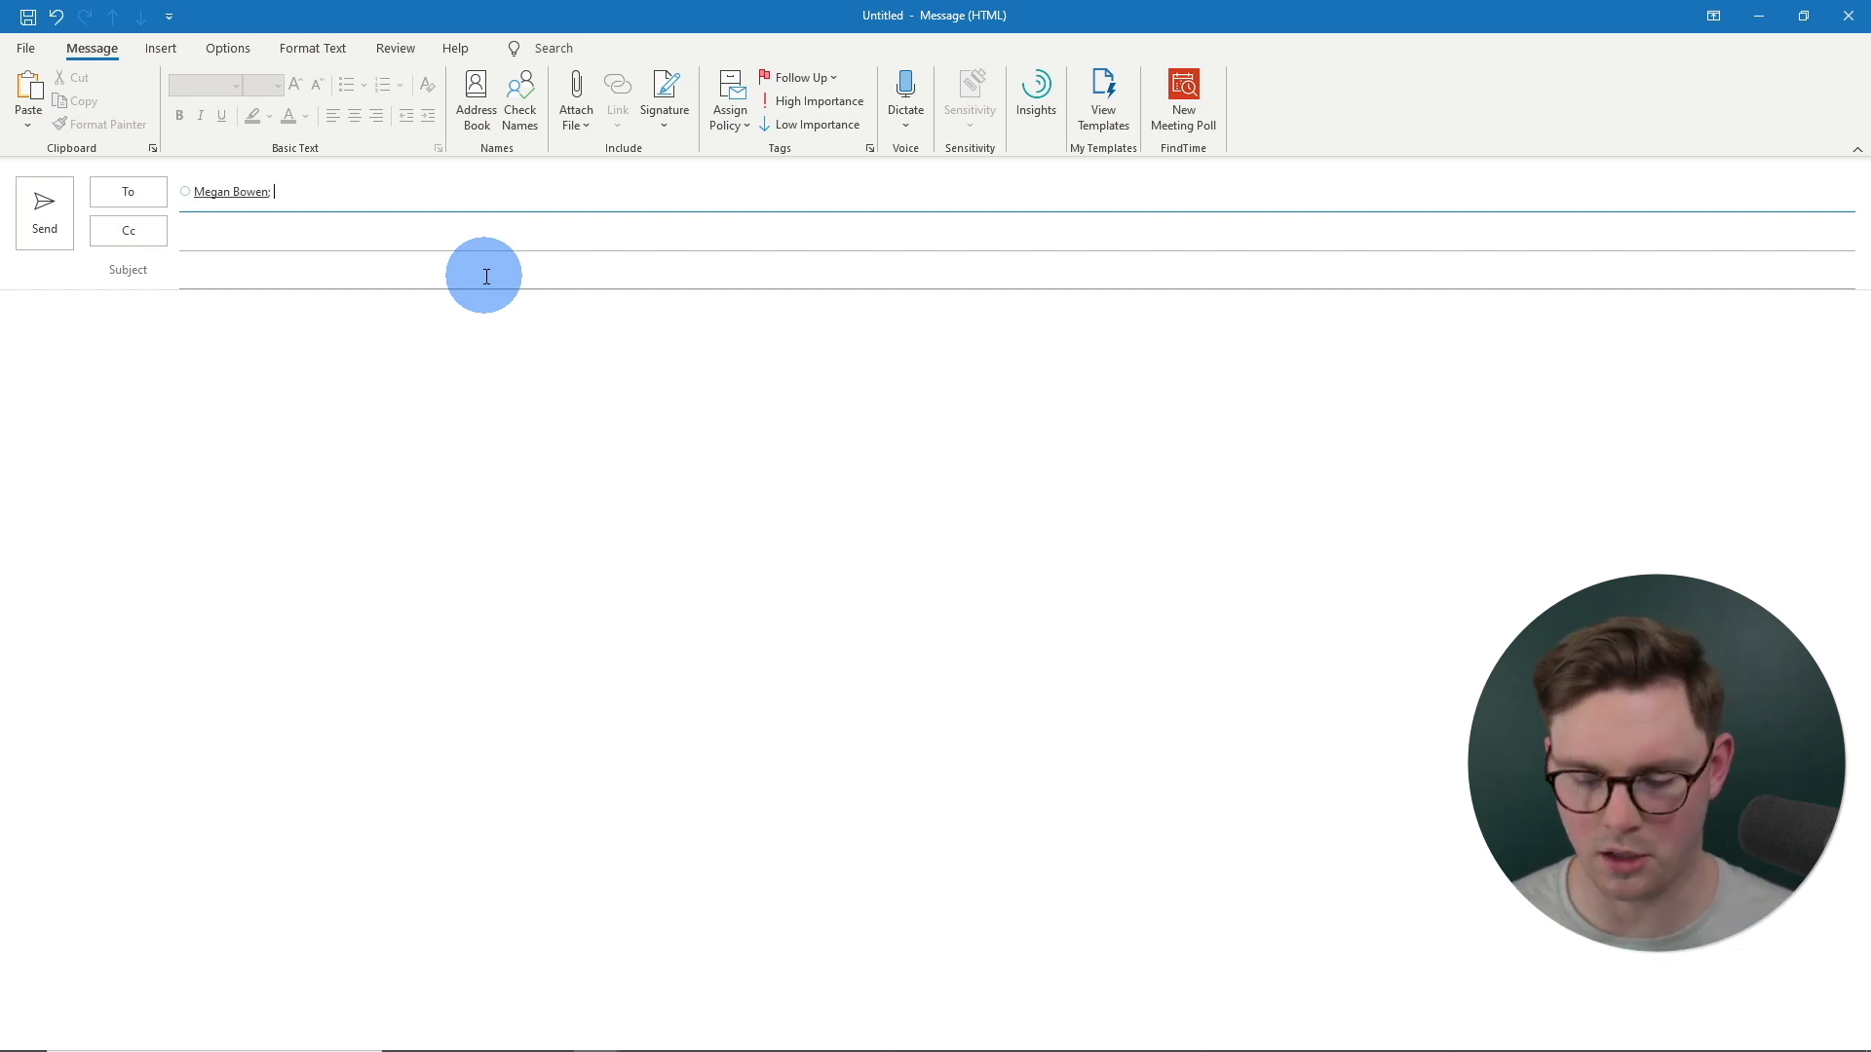
text(mygu)
key(Return)
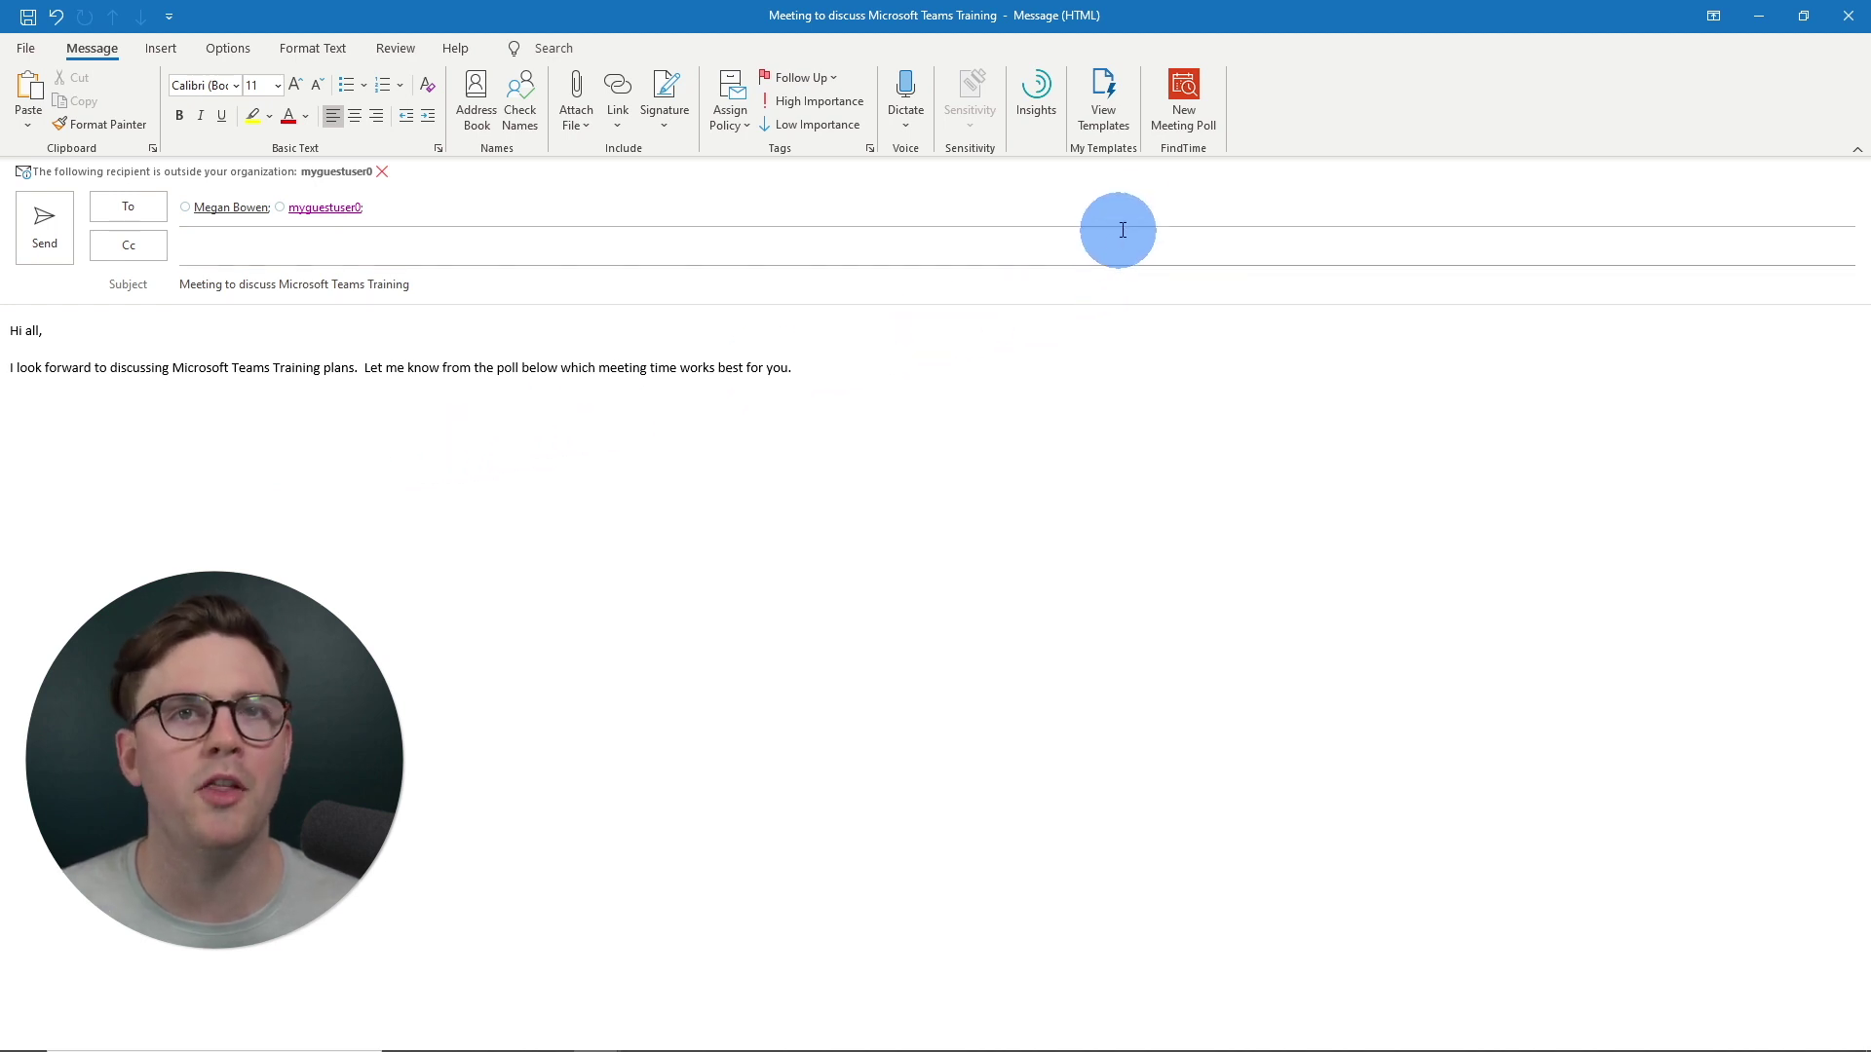
click(1168, 135)
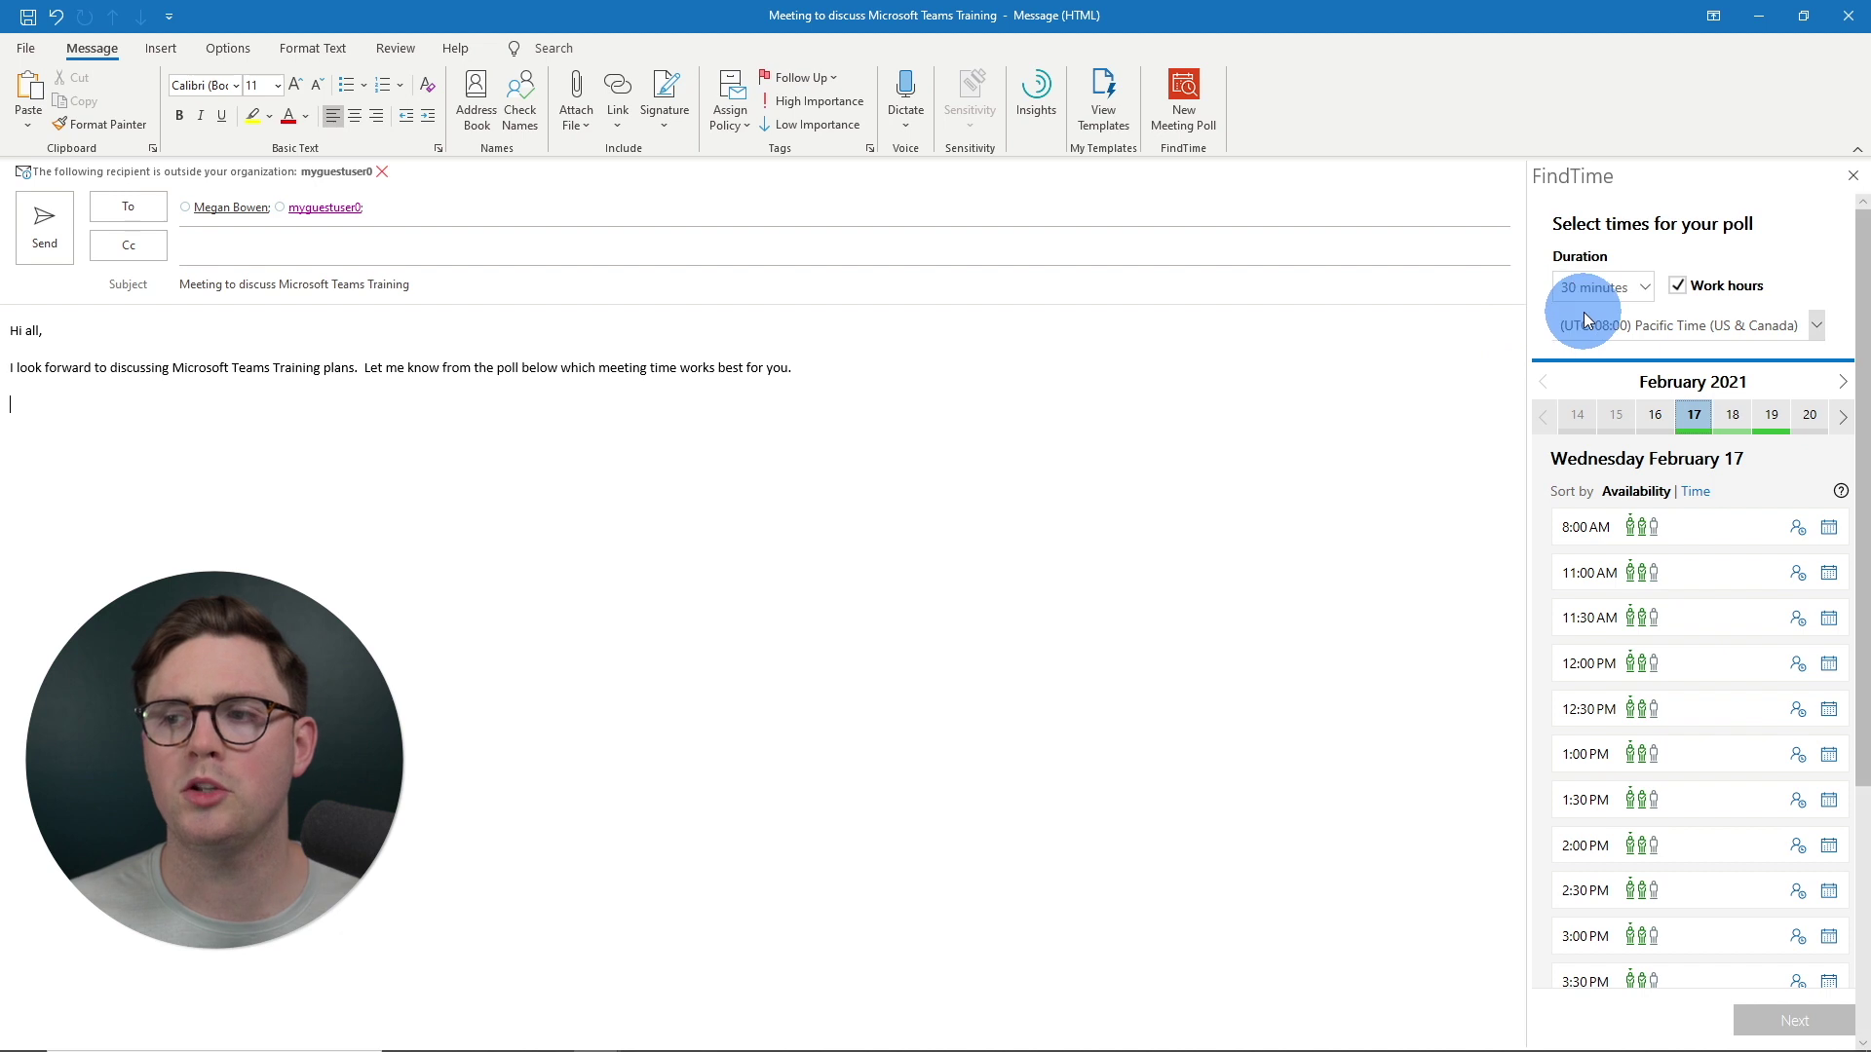
Keep the poll length at 30 minutes and the time zone at (UTC-08:00) Pacific Time
click(1636, 293)
click(1638, 295)
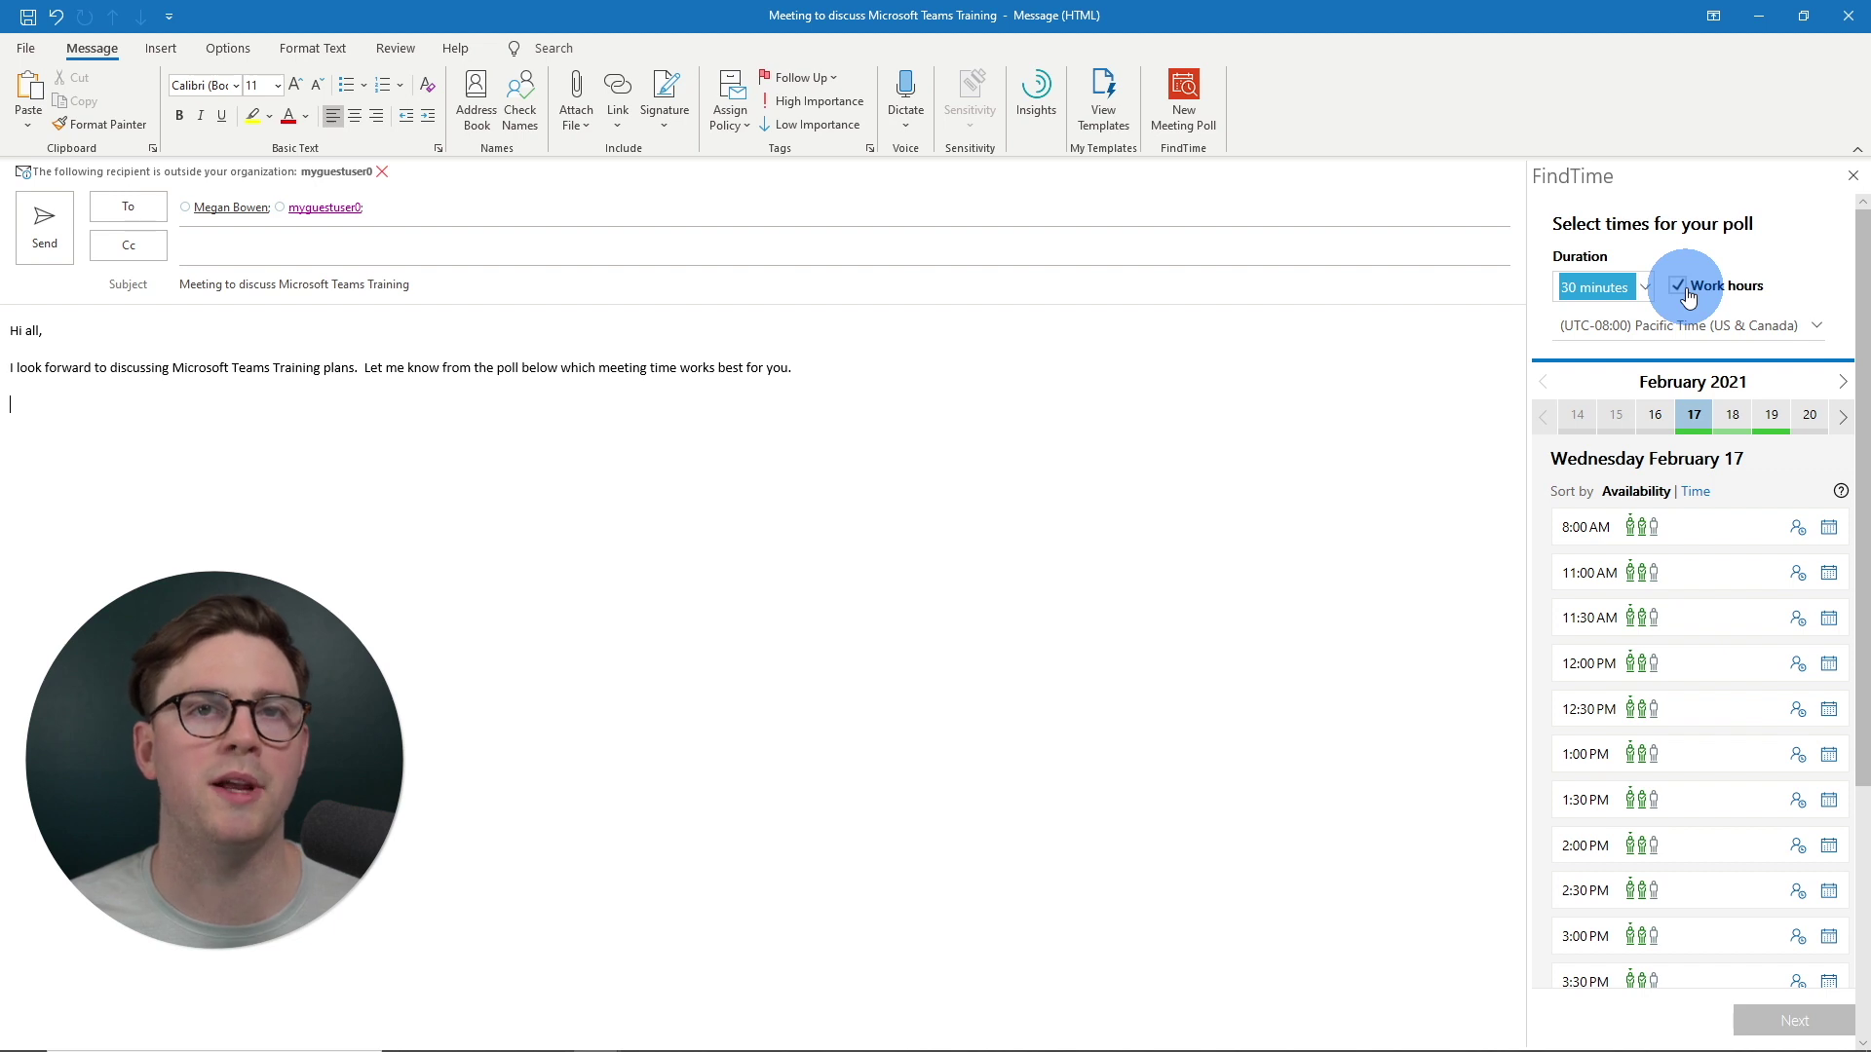
click(1819, 326)
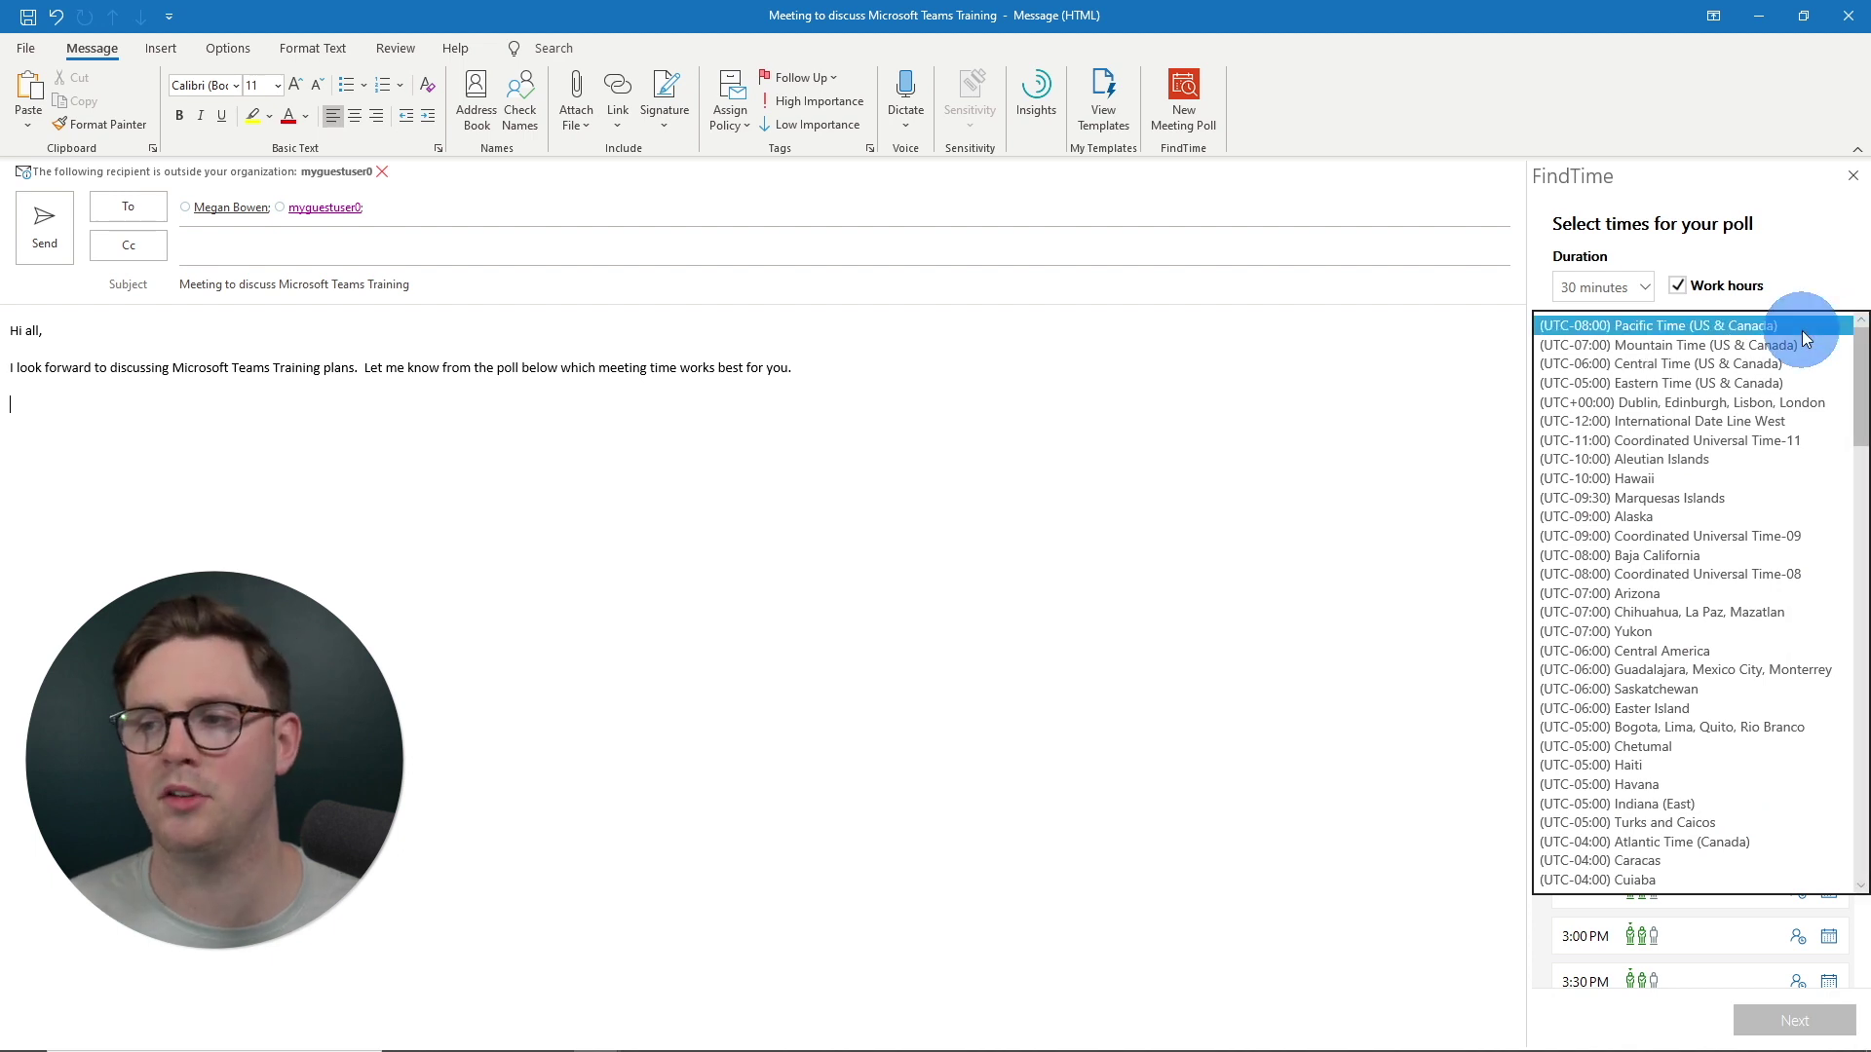
click(1803, 330)
click(1693, 431)
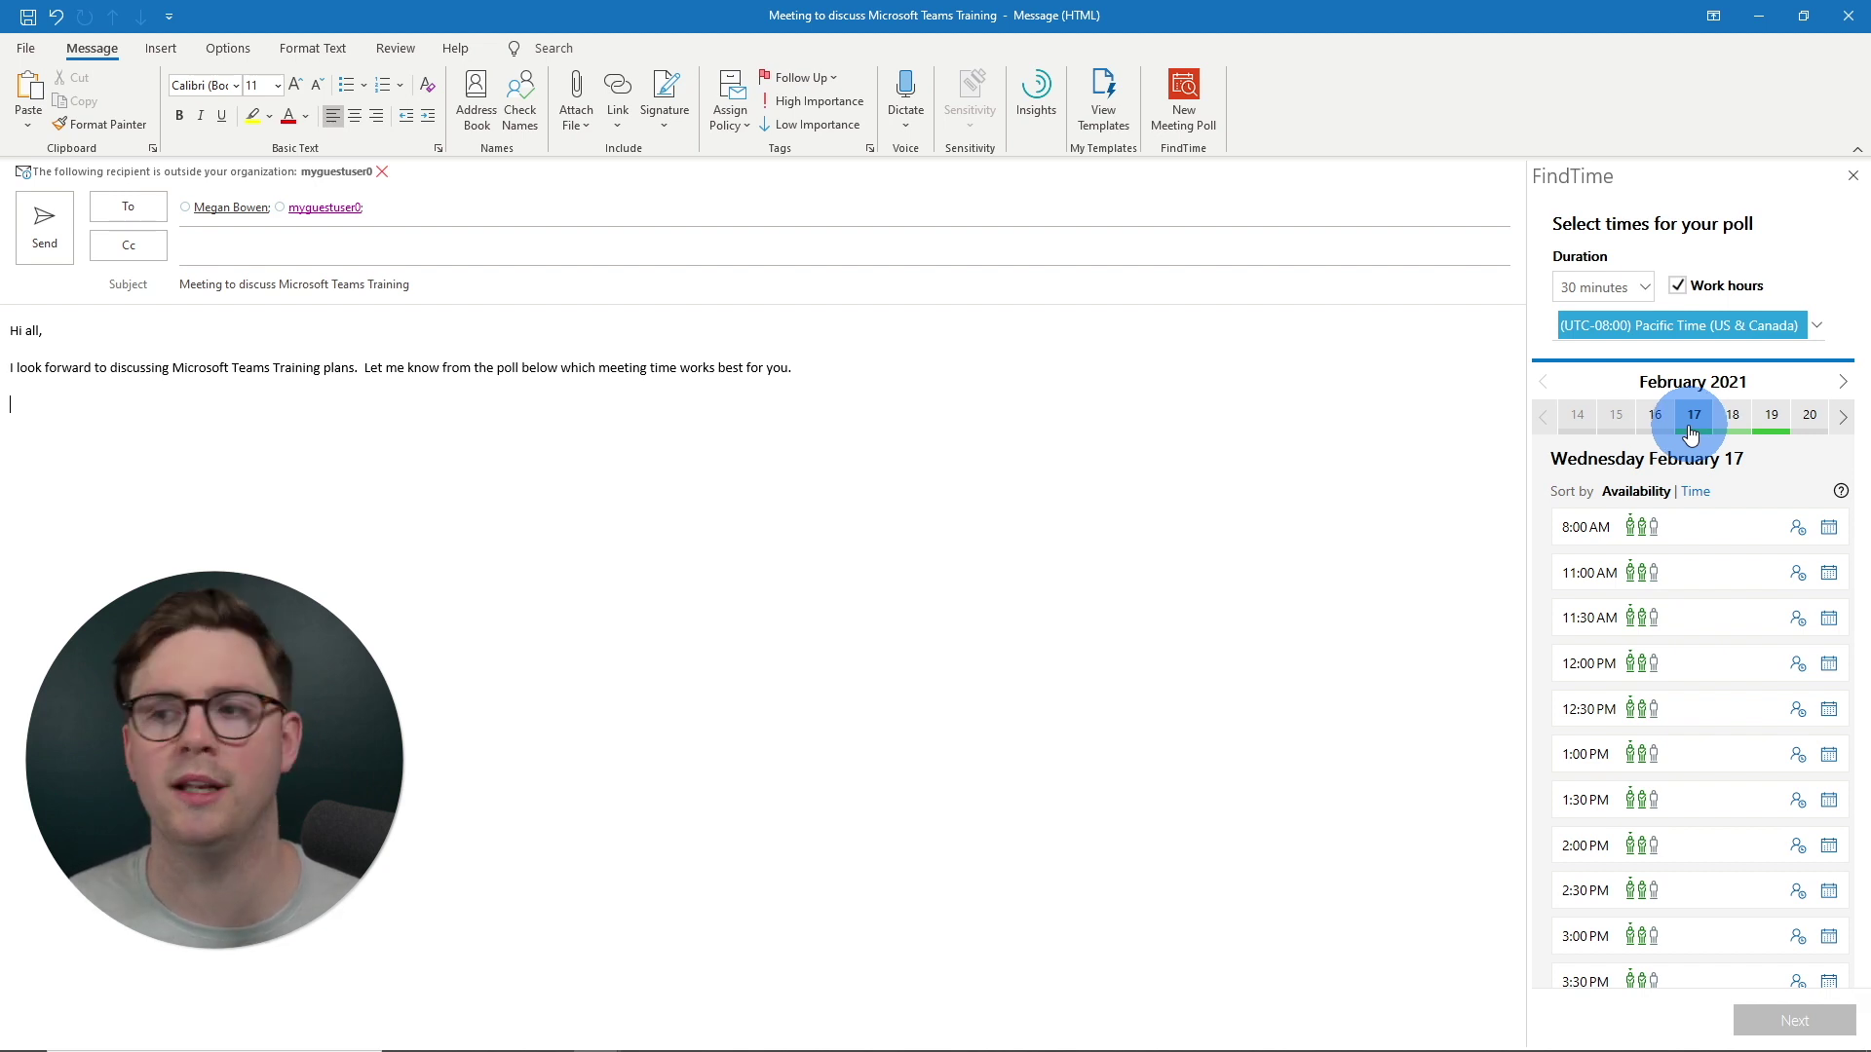
Show Thursday February 18 slots, check attendee availability at 9:30 AM, and sort by availability
click(1733, 426)
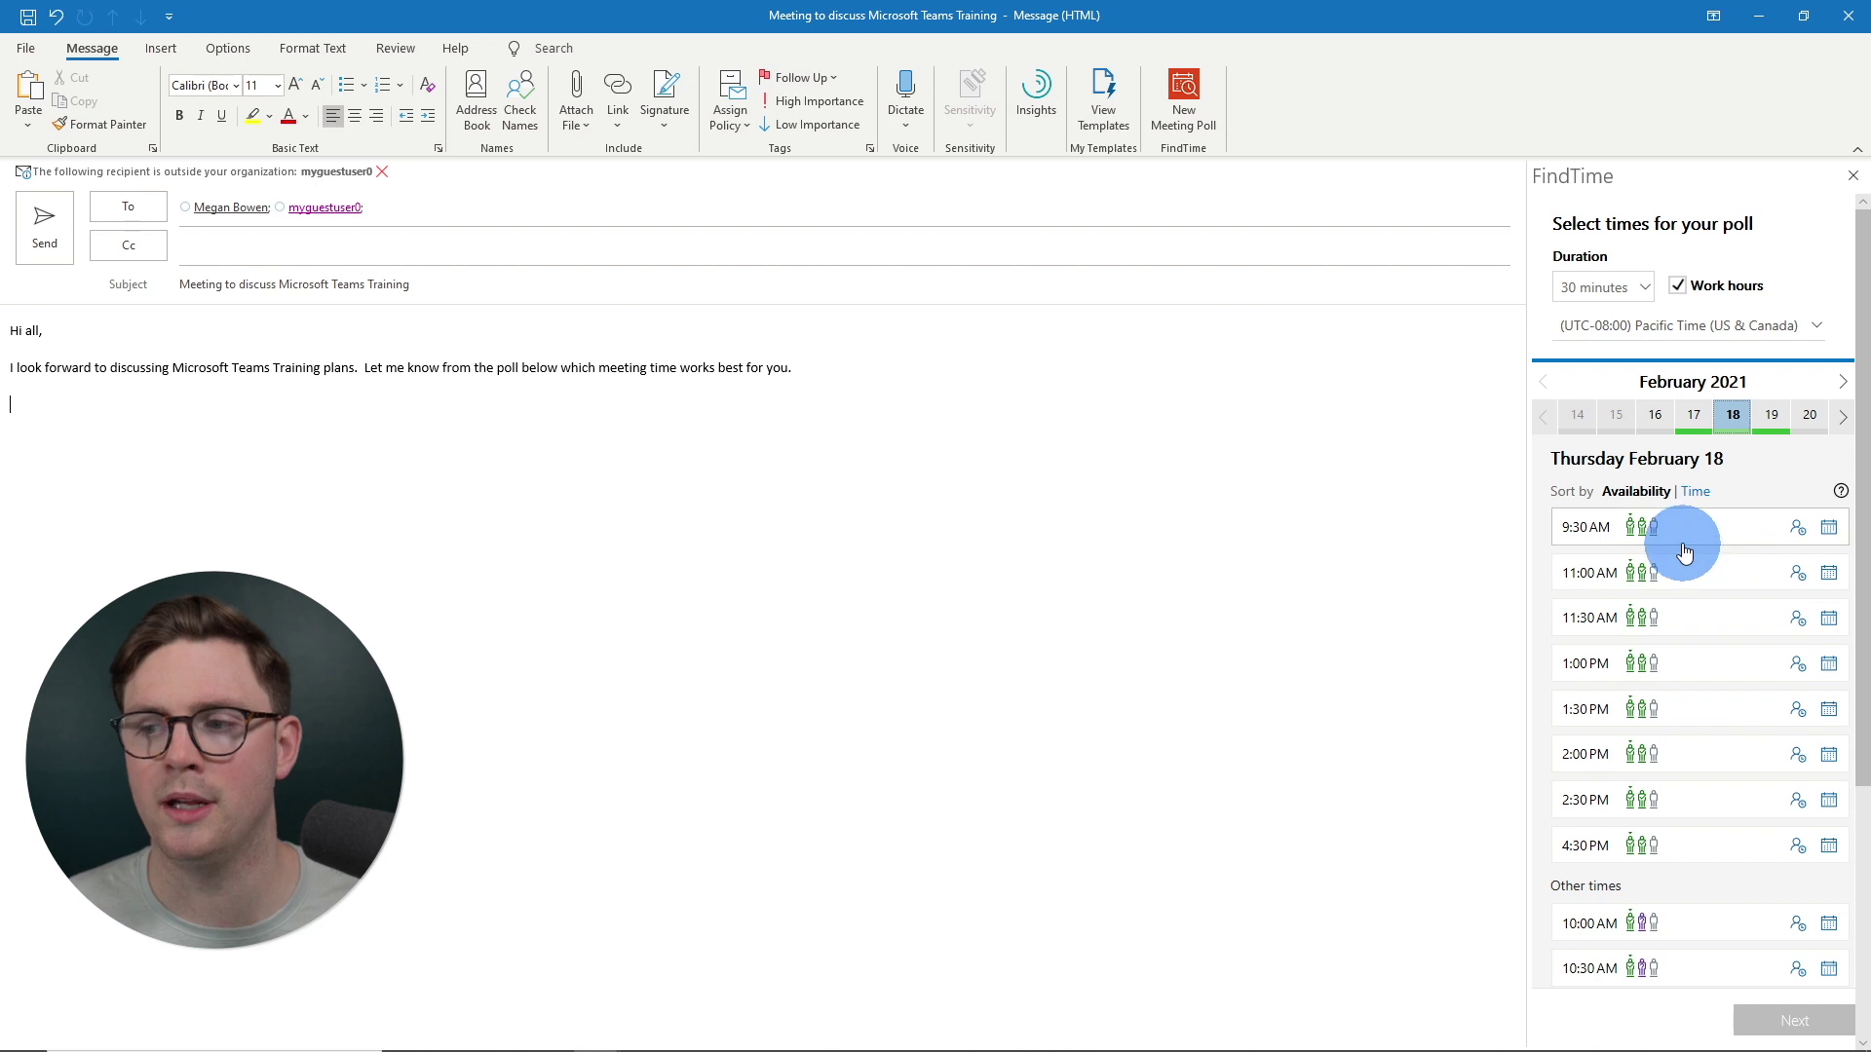
click(1799, 532)
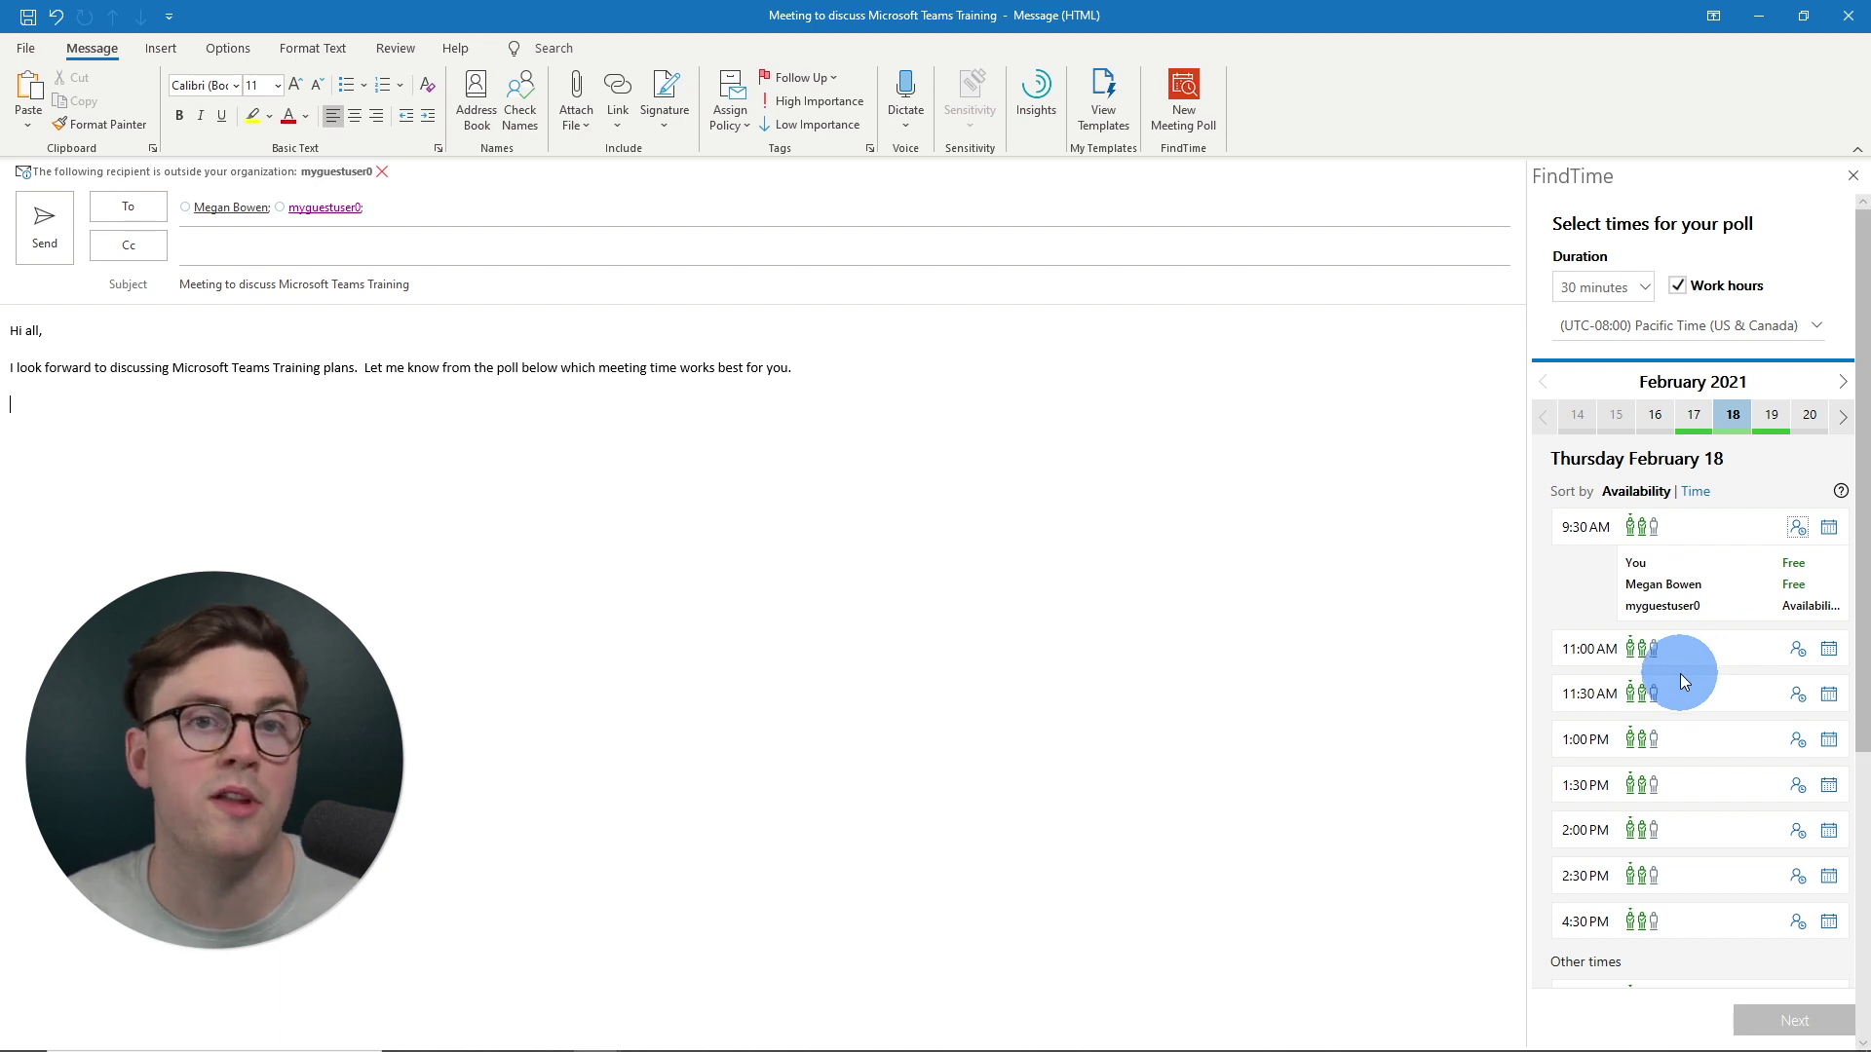
click(1692, 494)
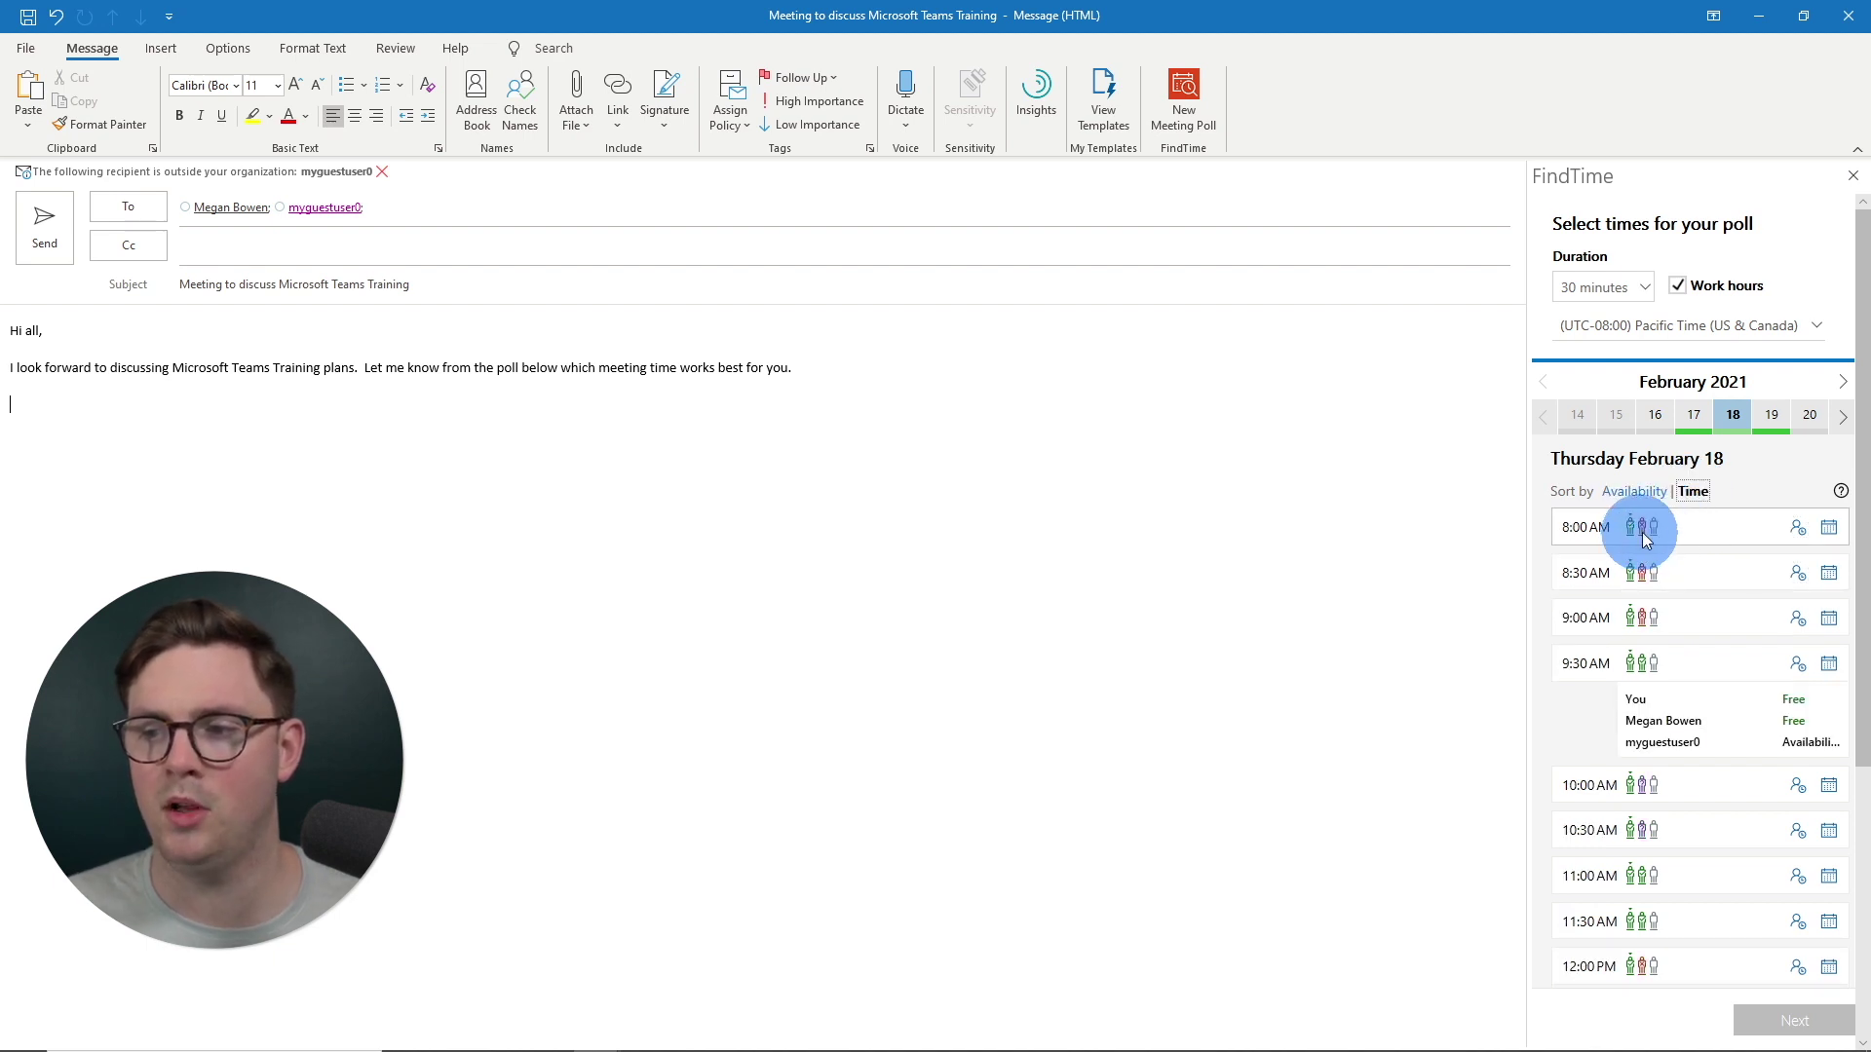
mouse_move(1647, 536)
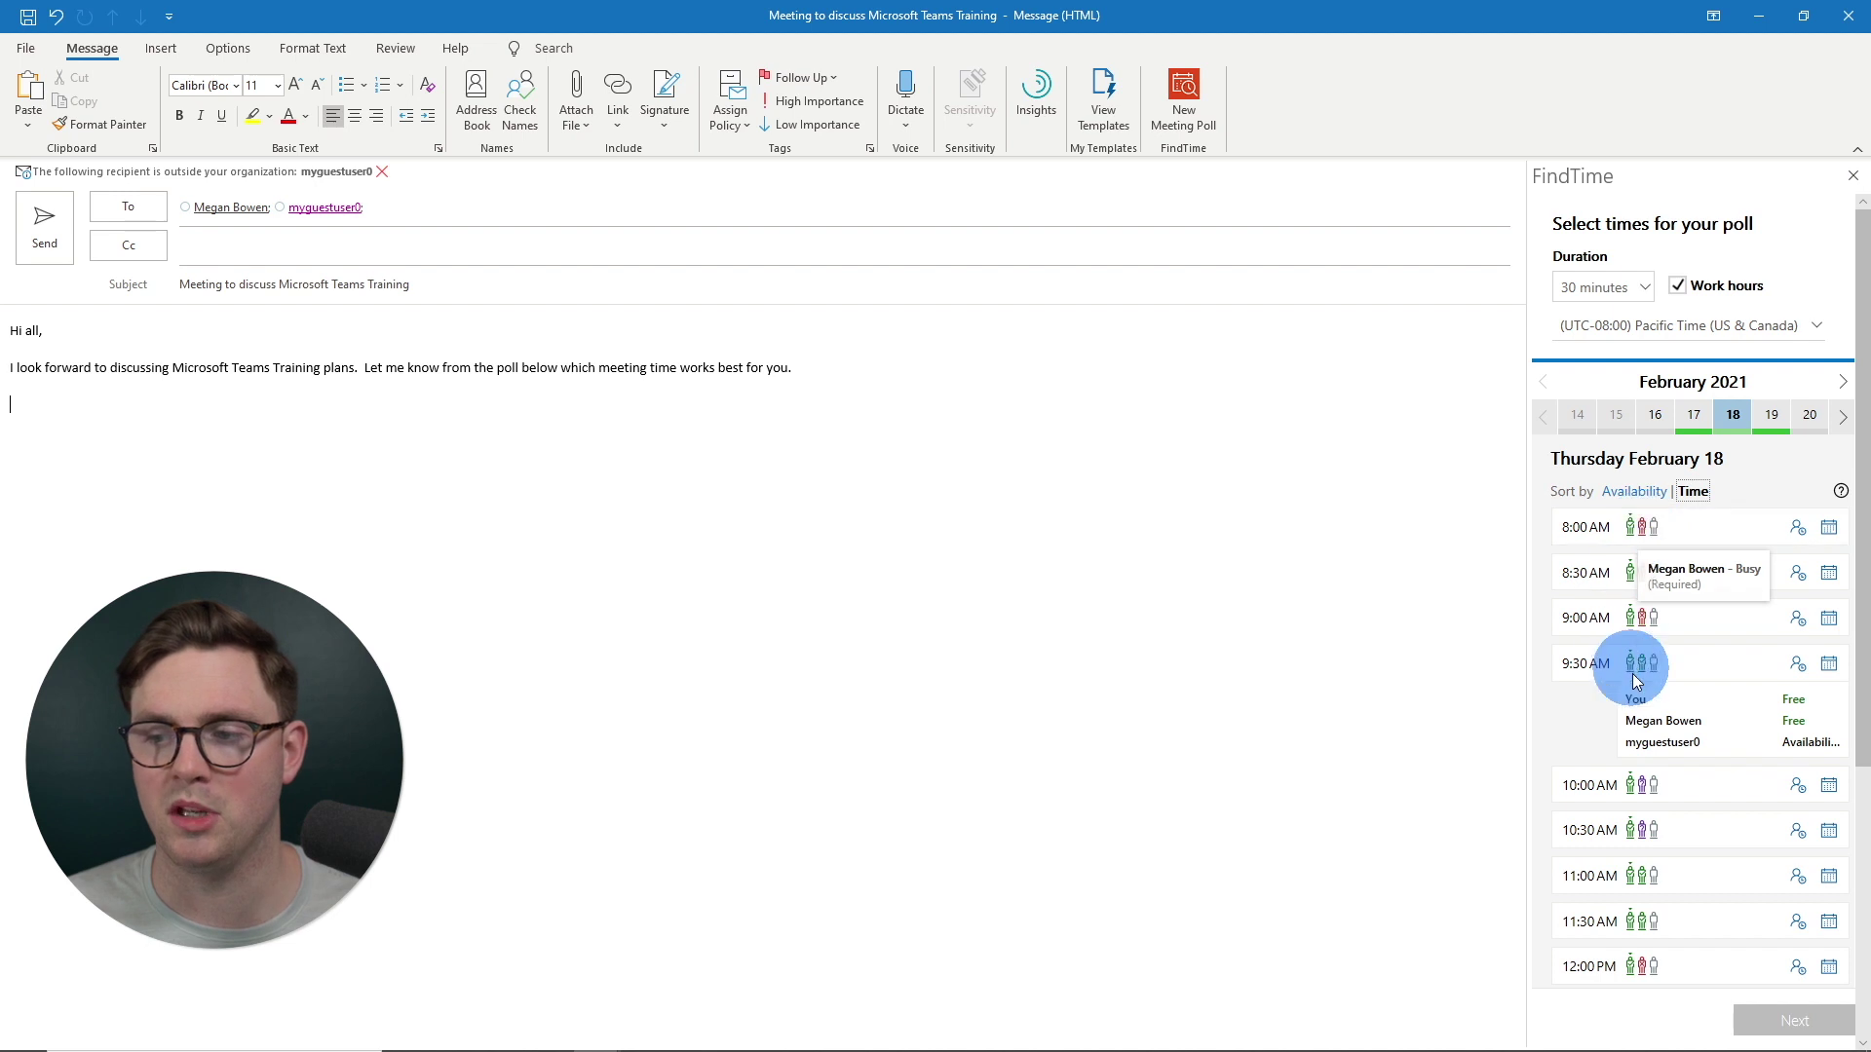
mouse_move(1643, 790)
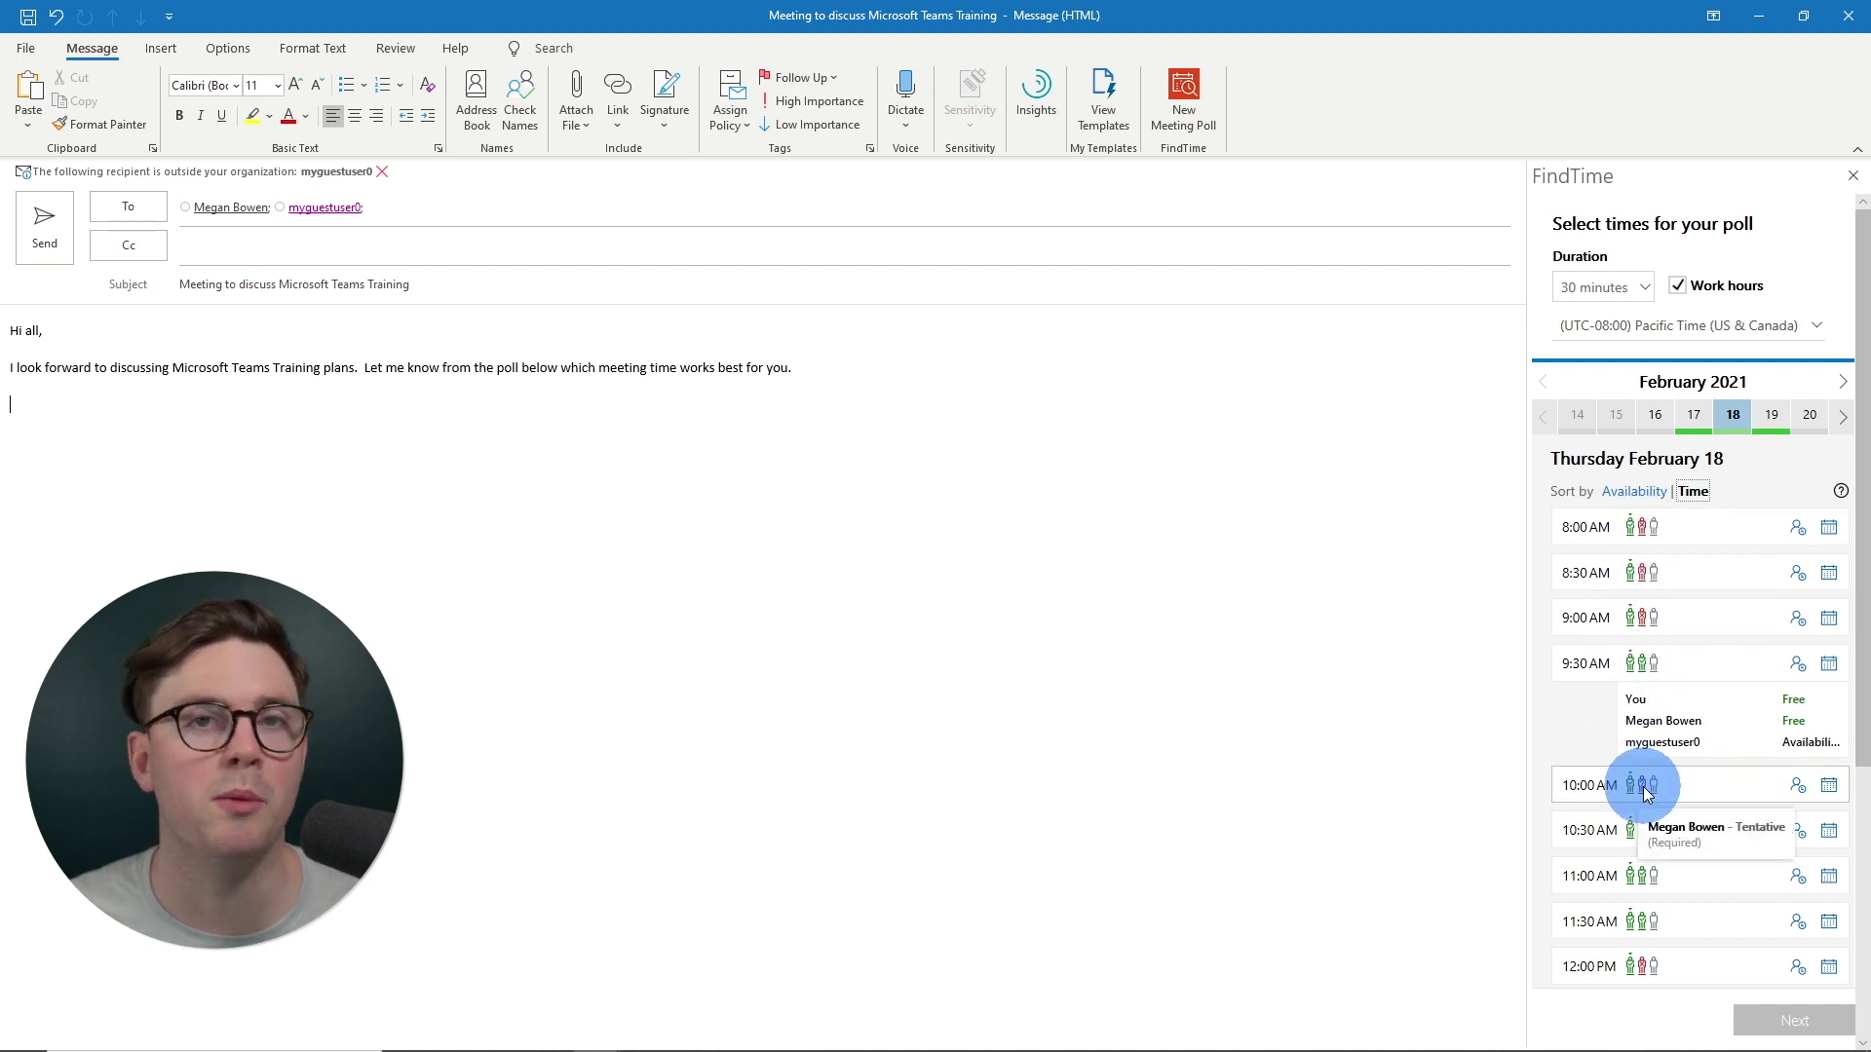
click(1637, 493)
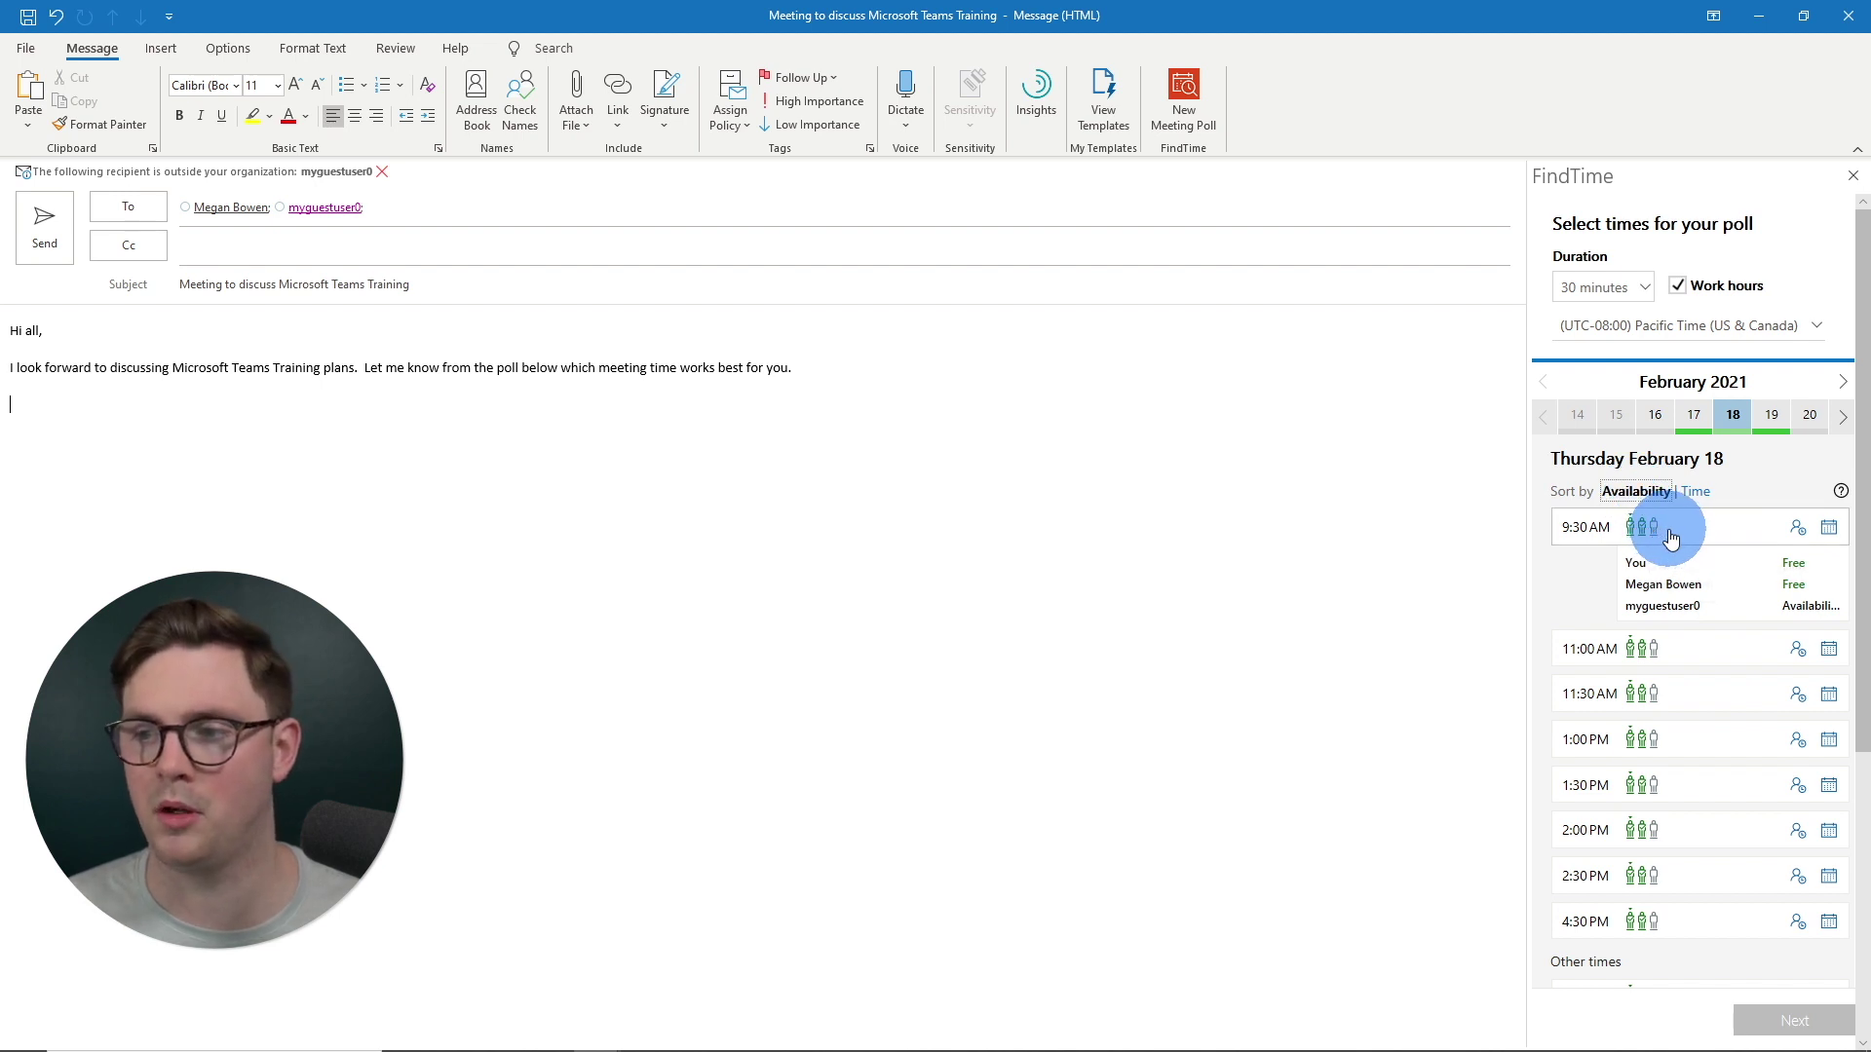
Add 9:30 AM, 11:00 AM and 2:00 PM as poll options and continue to settings
click(1672, 538)
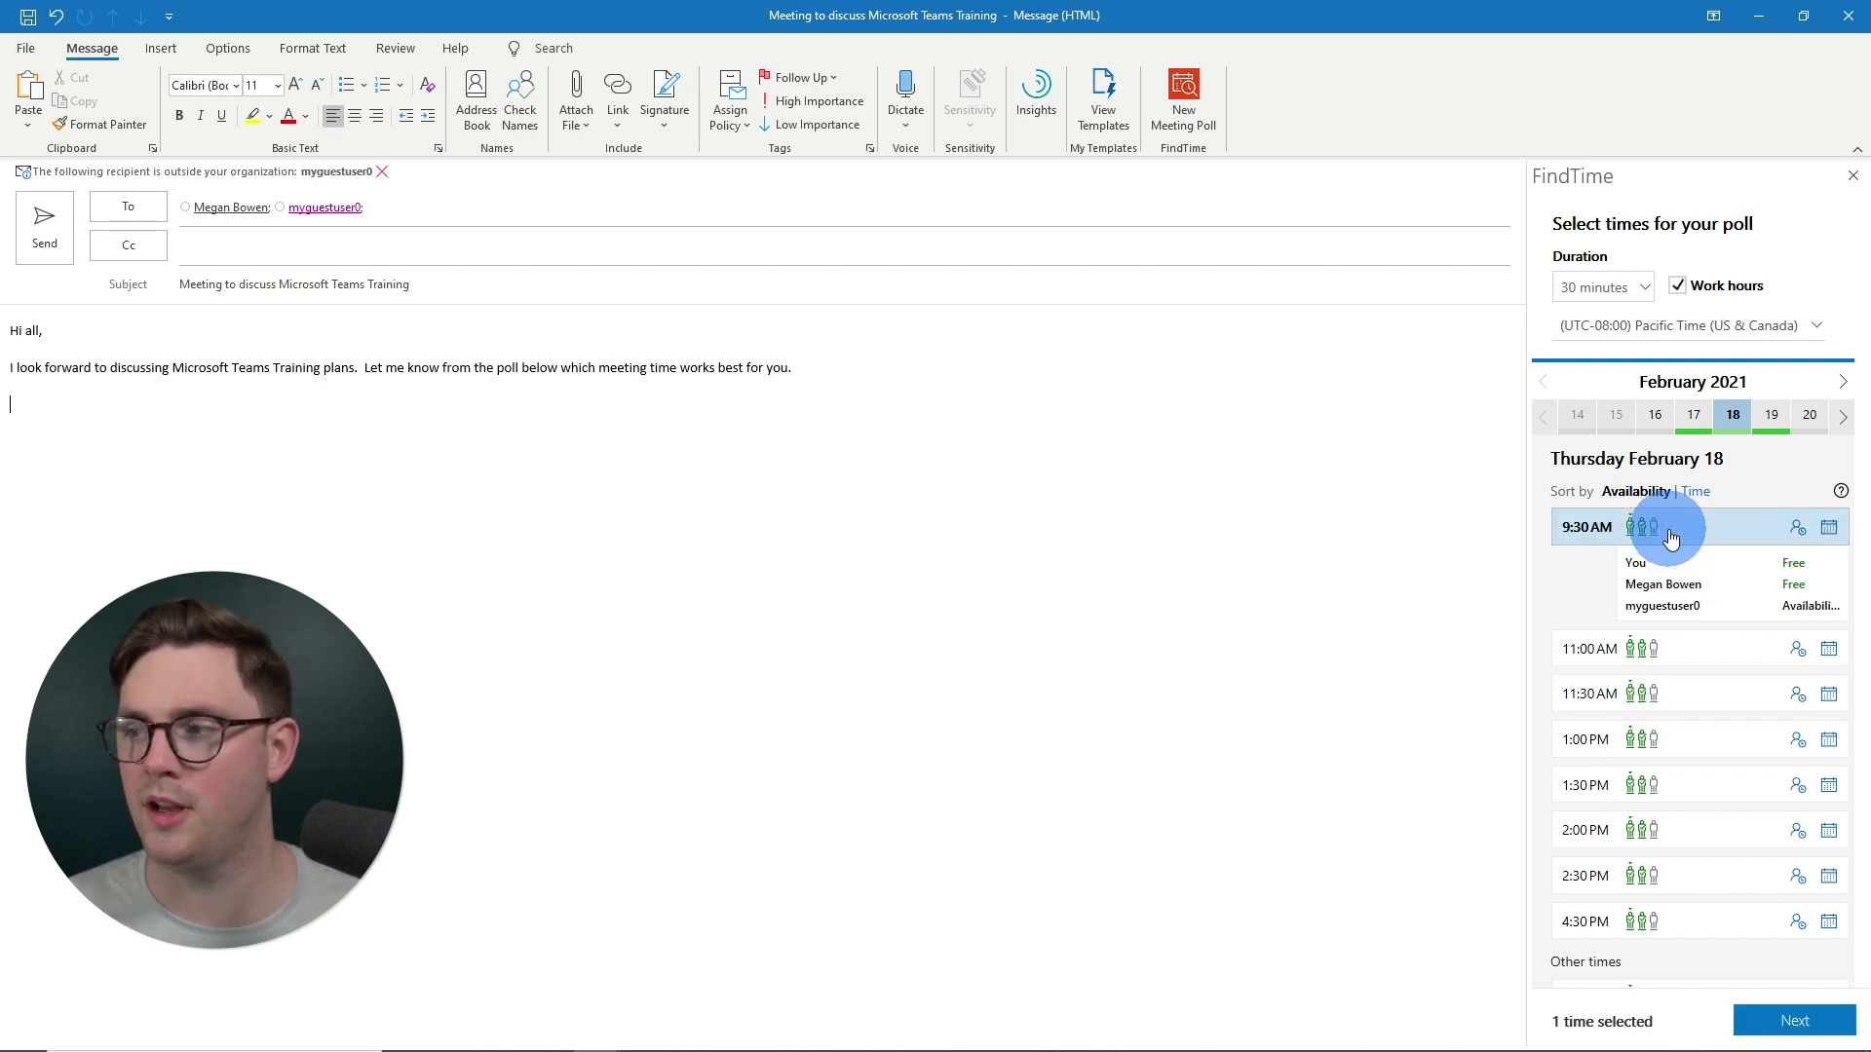
click(1659, 655)
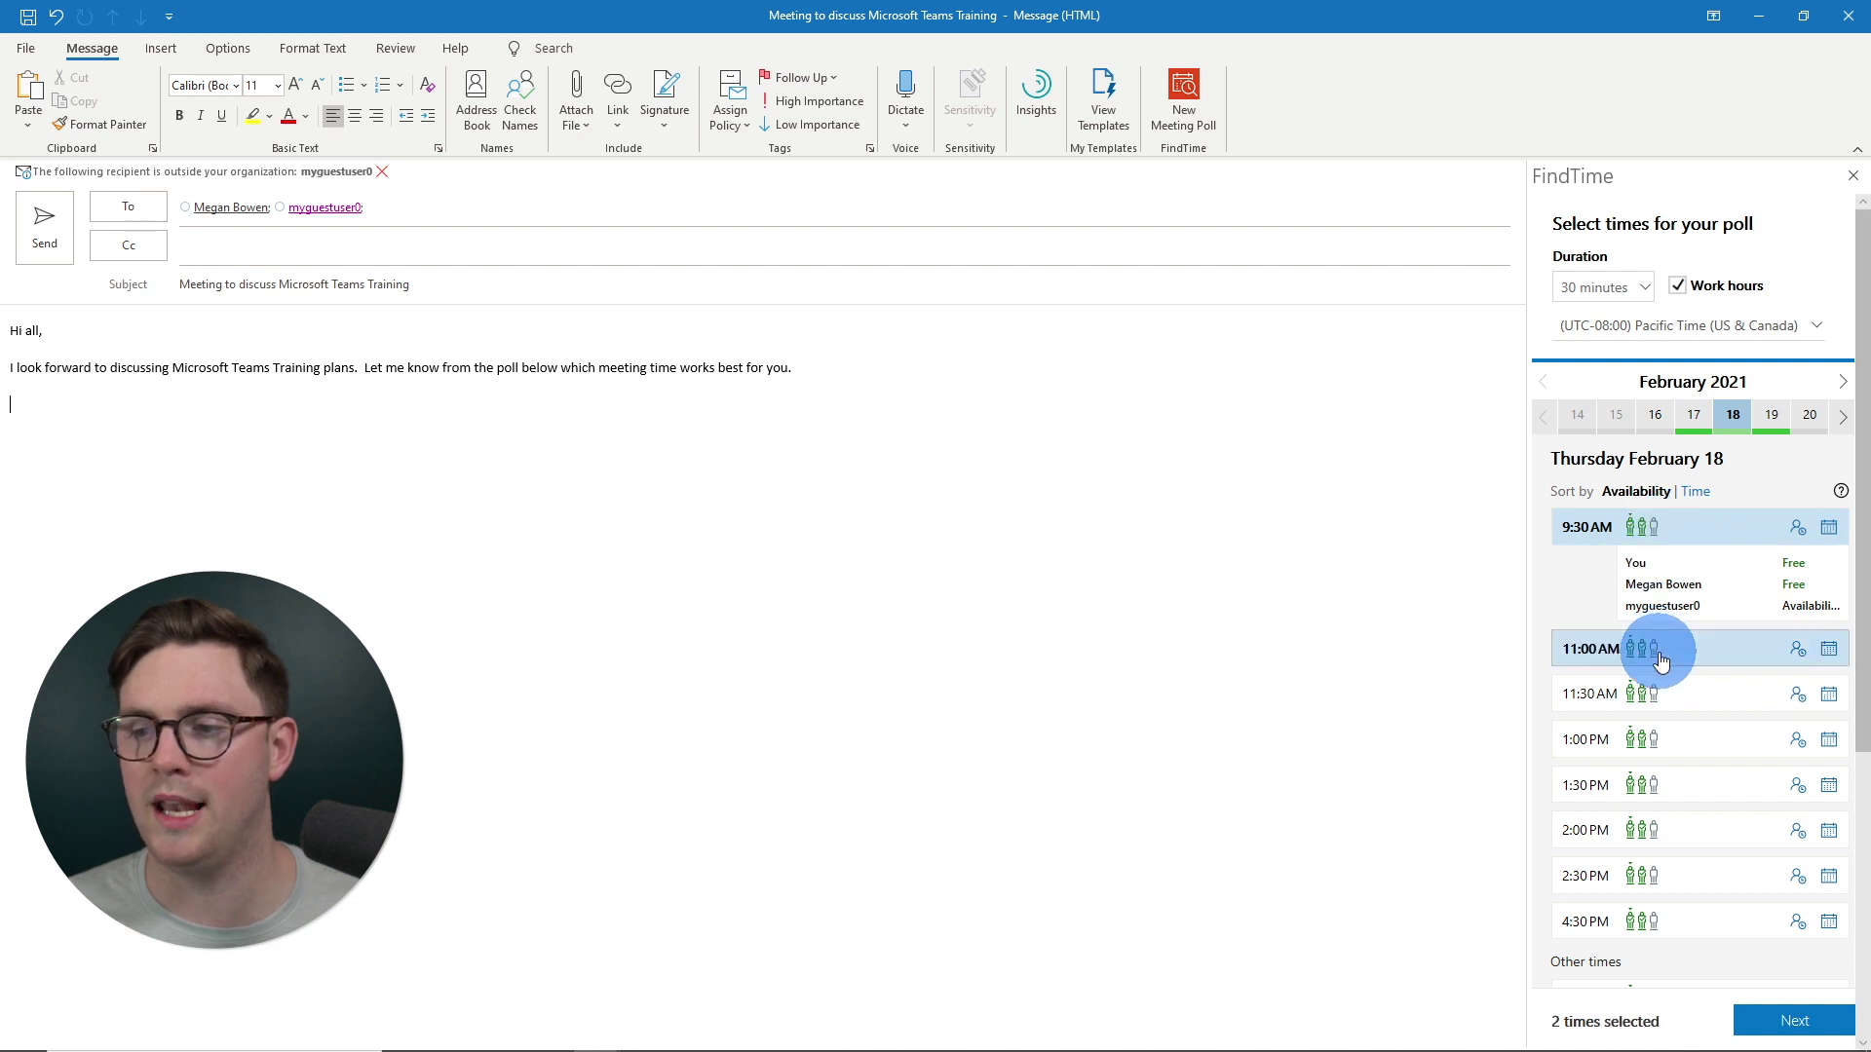
click(1657, 828)
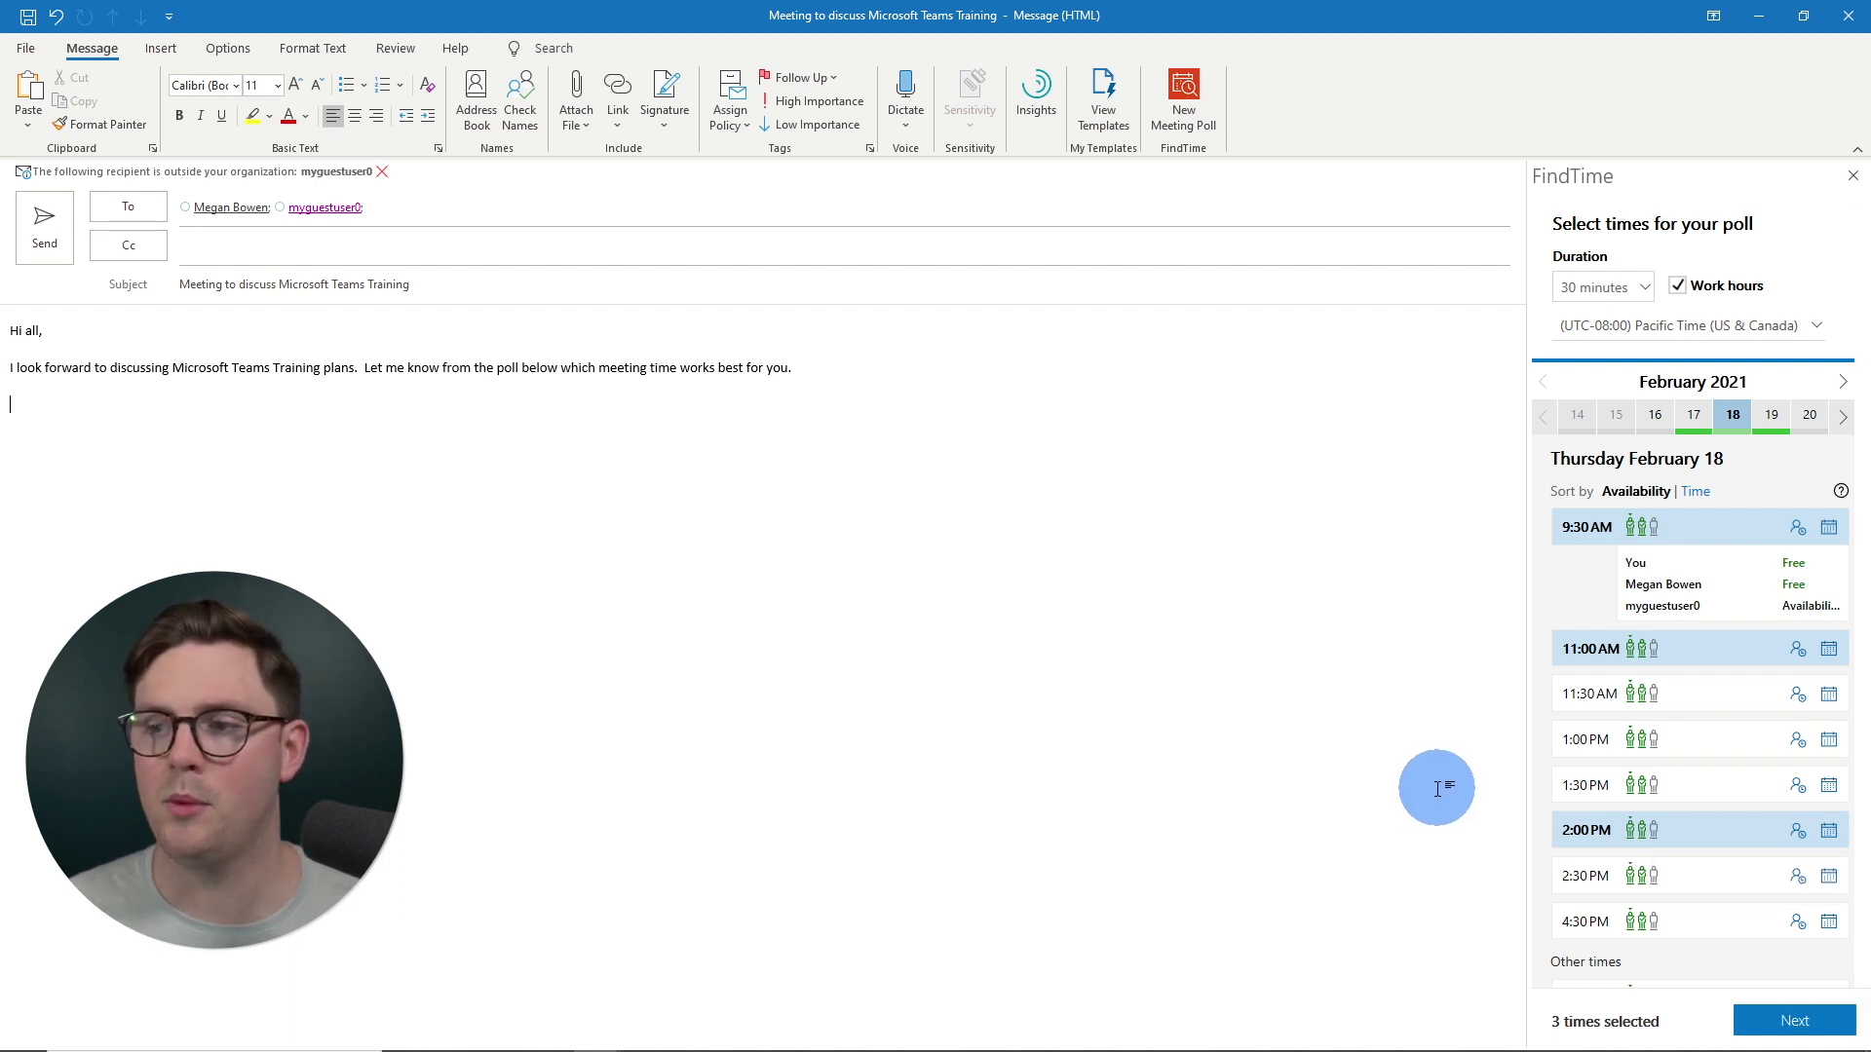
click(1786, 1031)
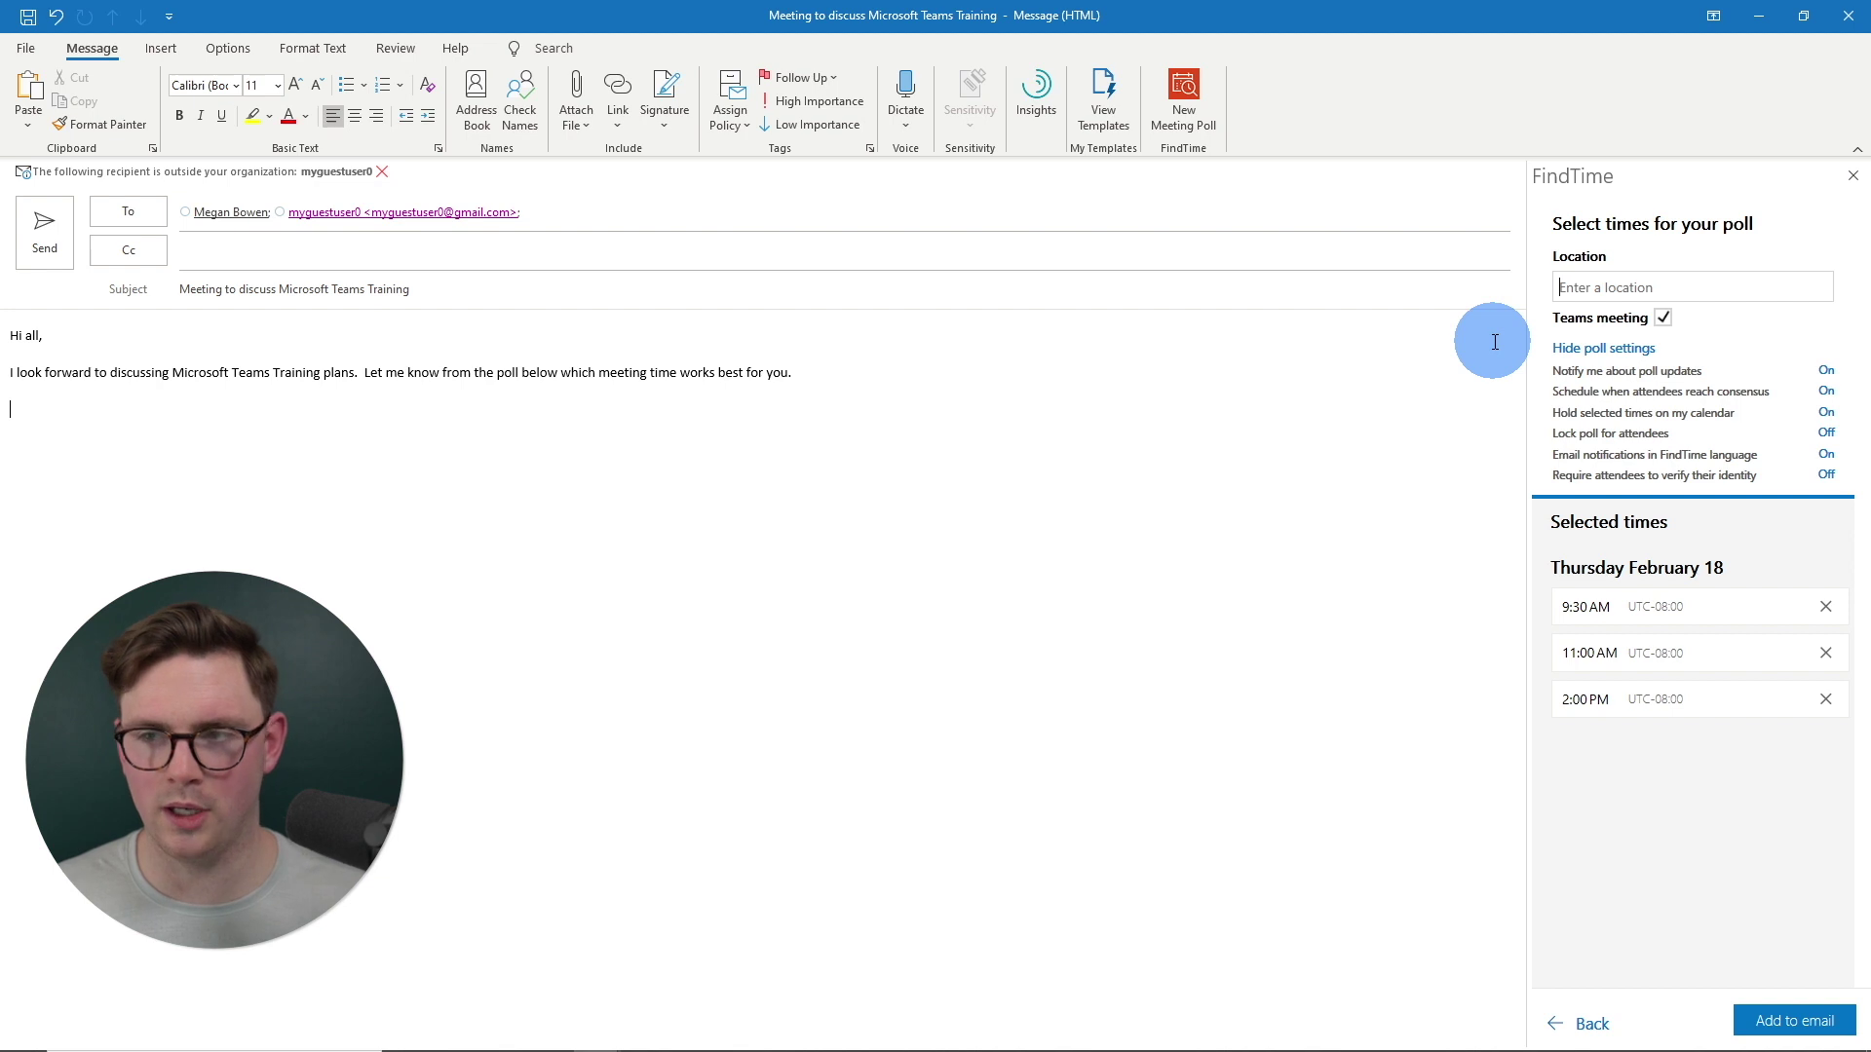
Set the poll location to Teams, keep it a Teams meeting, and insert the poll into the email
text(Teams)
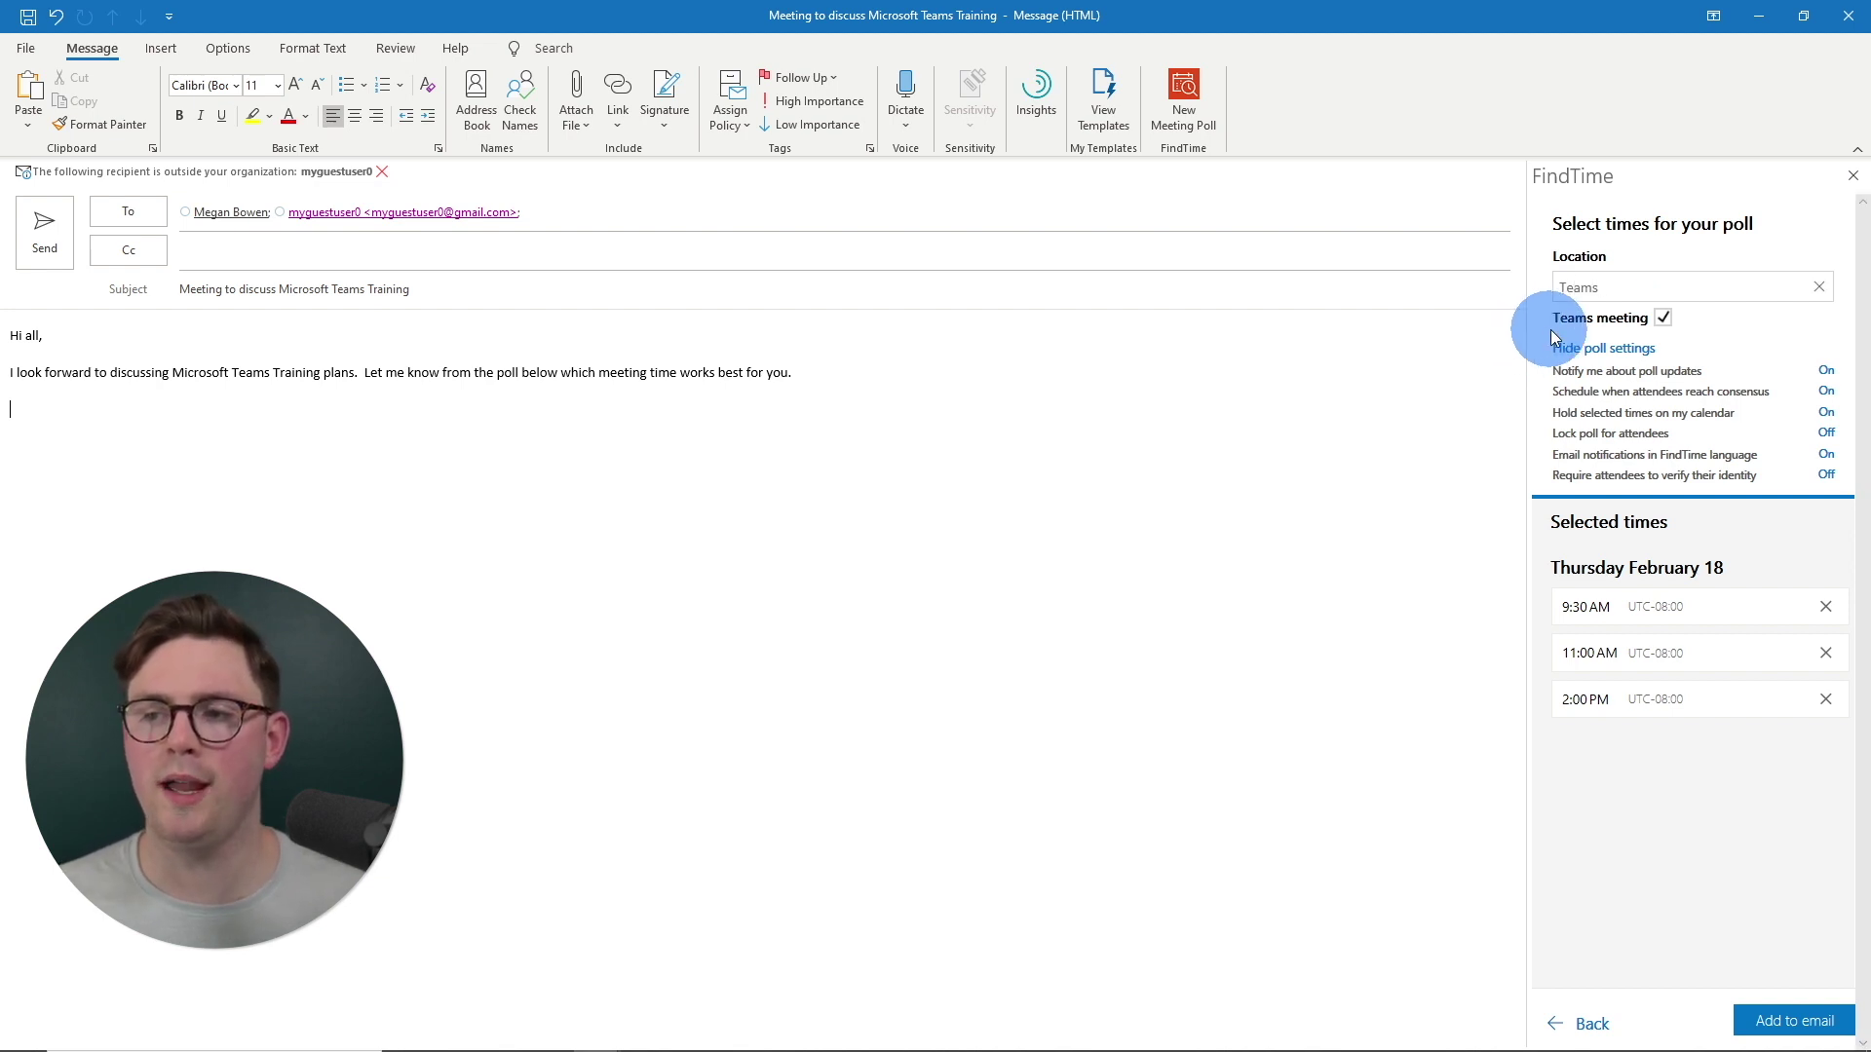
mouse_move(1551, 329)
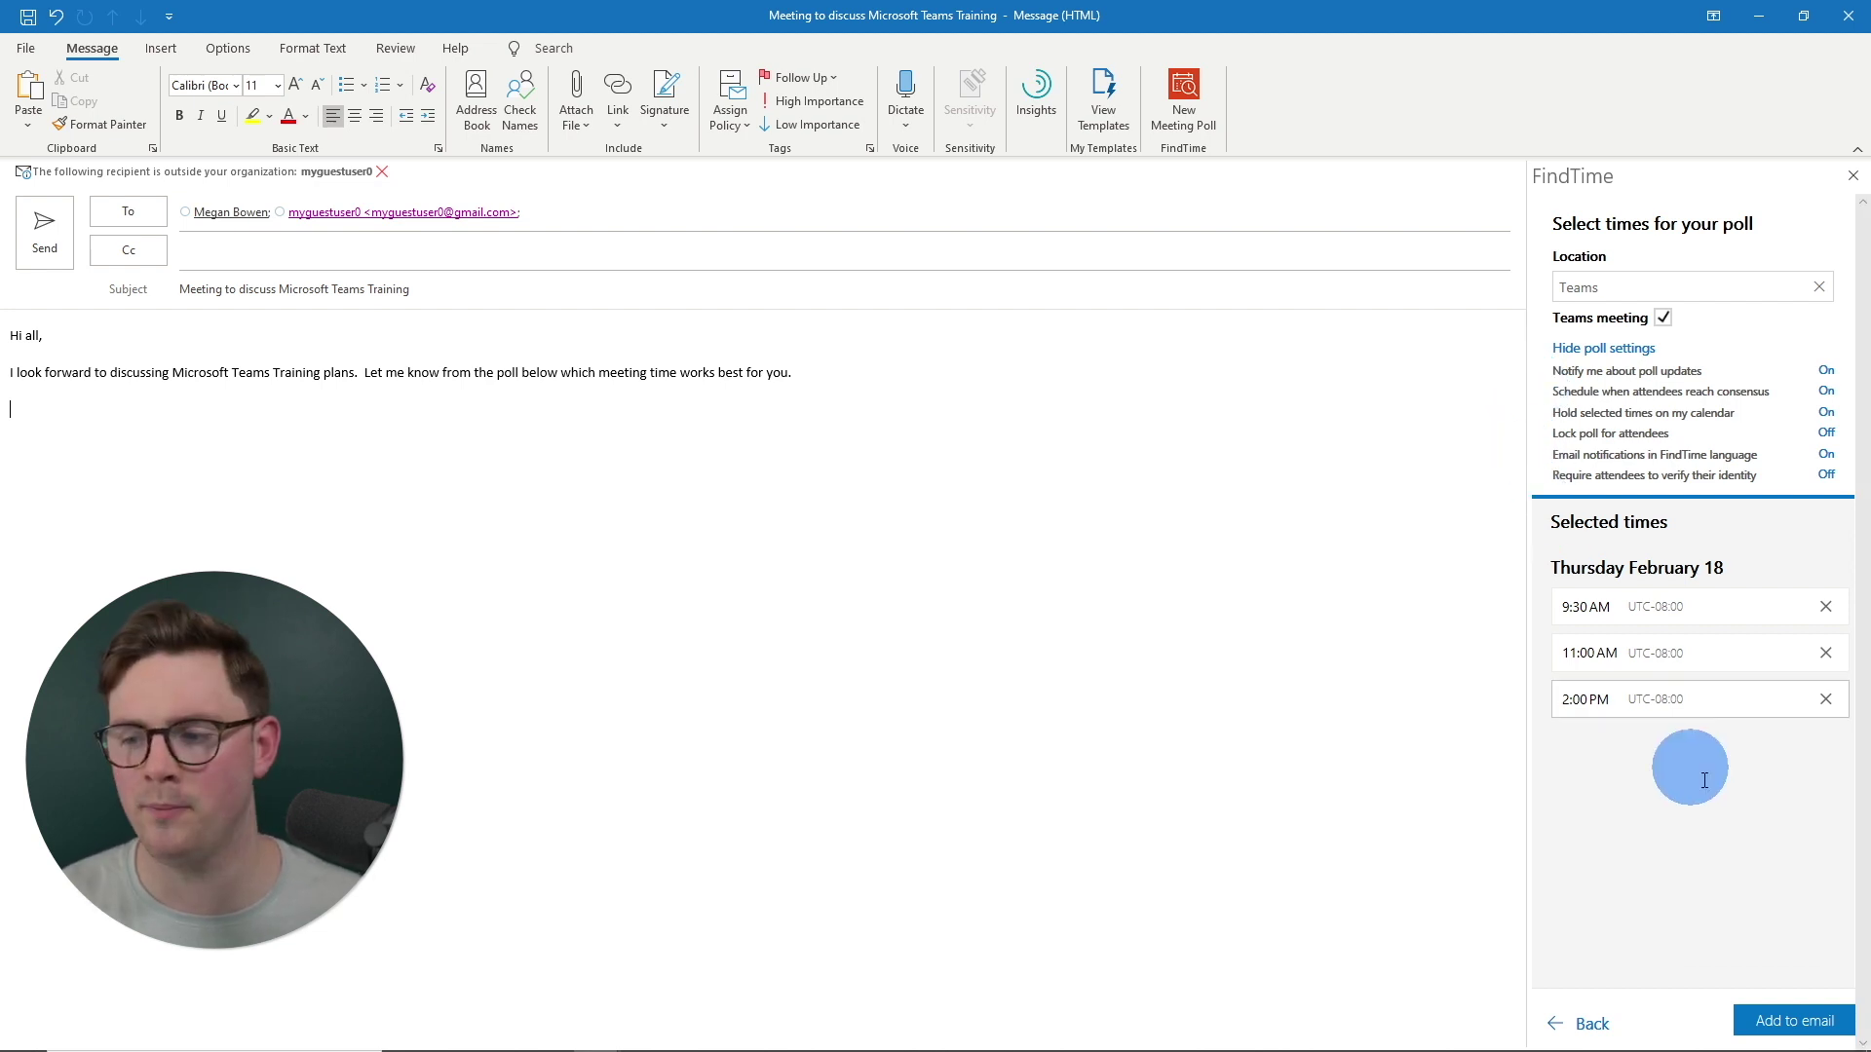
click(1767, 1020)
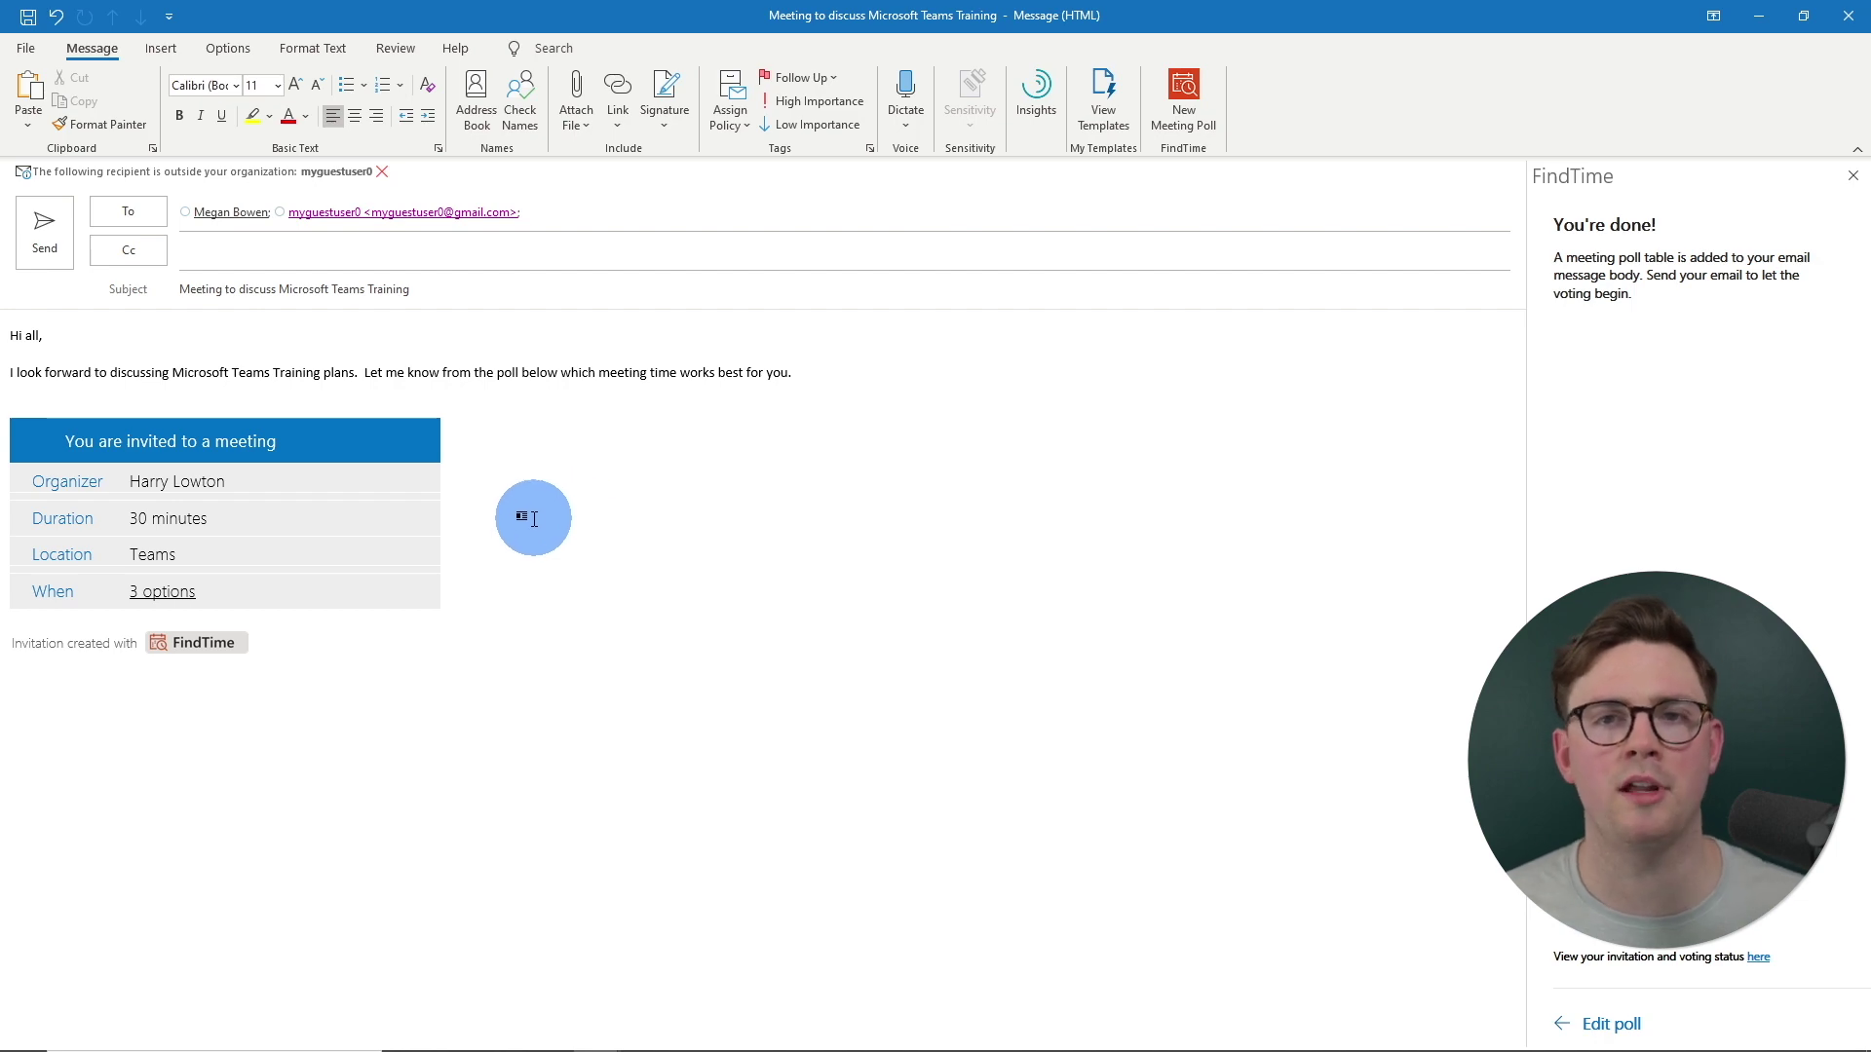
Send the poll invitation and switch to the Calendar showing Thursday's three HOLD entries
click(49, 230)
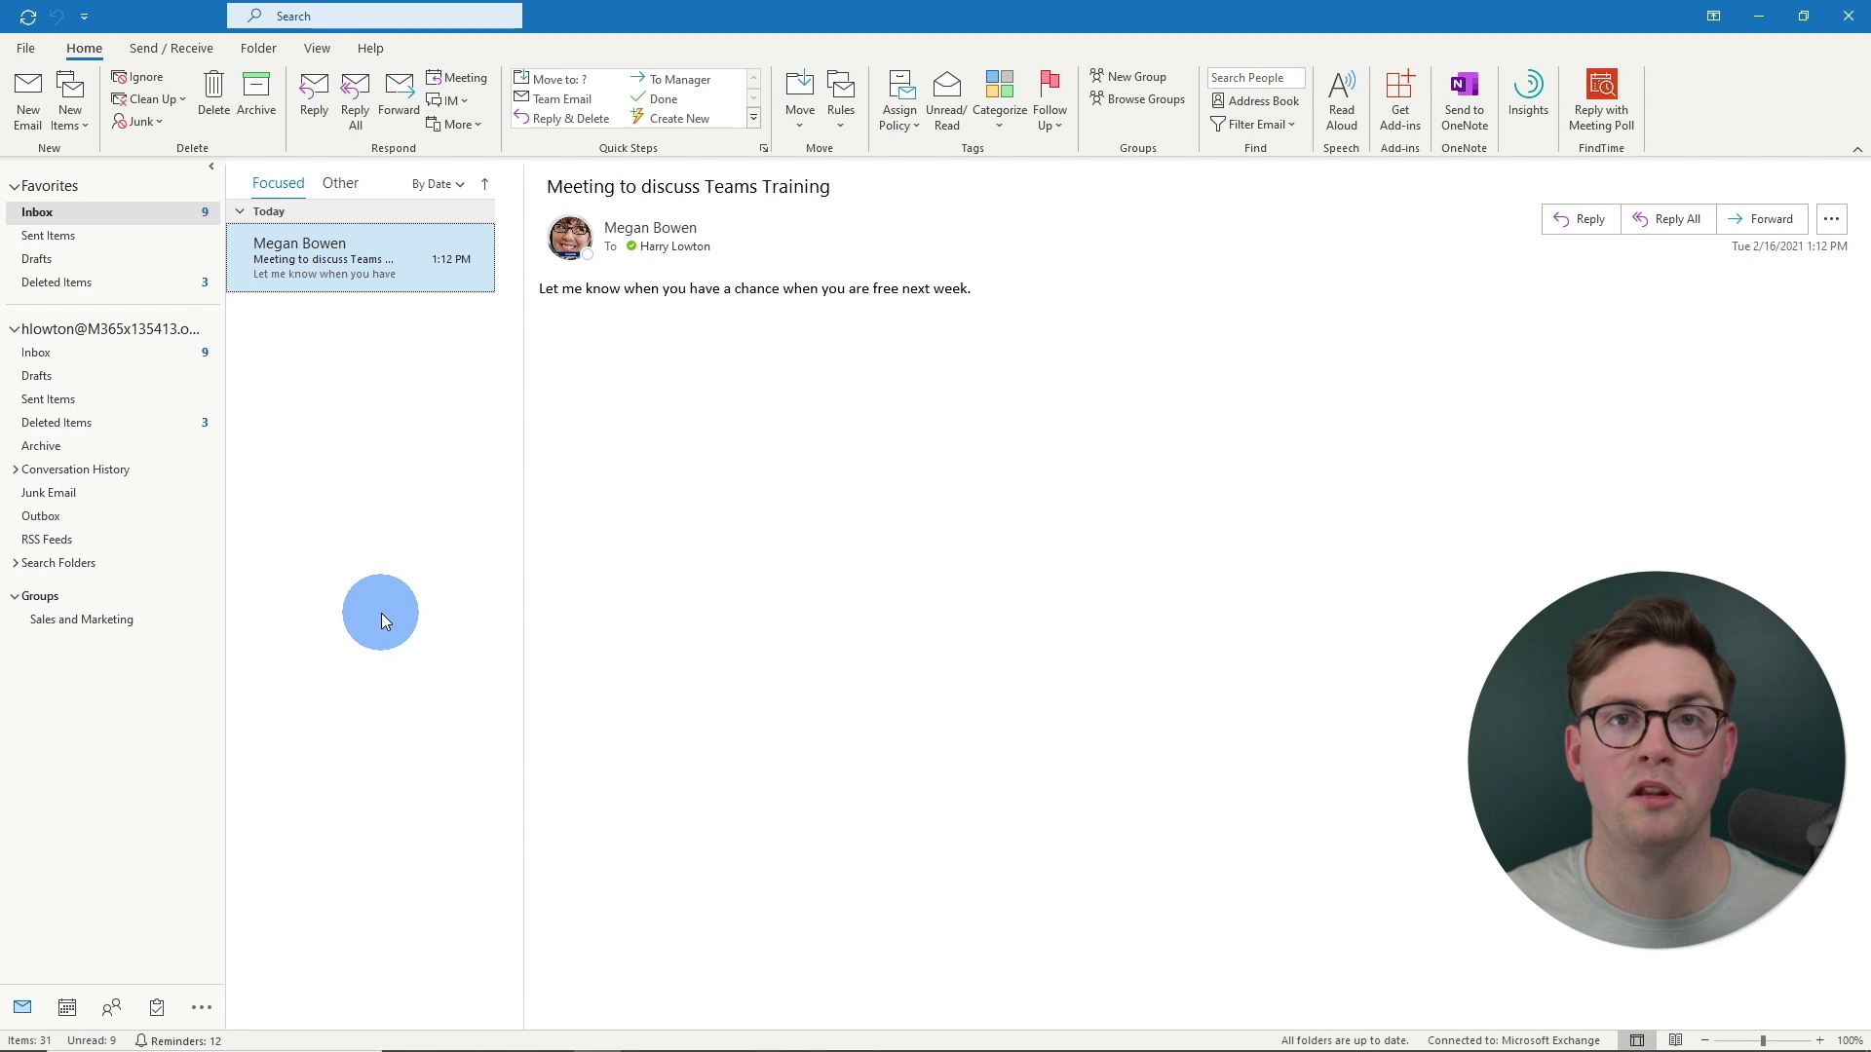
click(66, 1007)
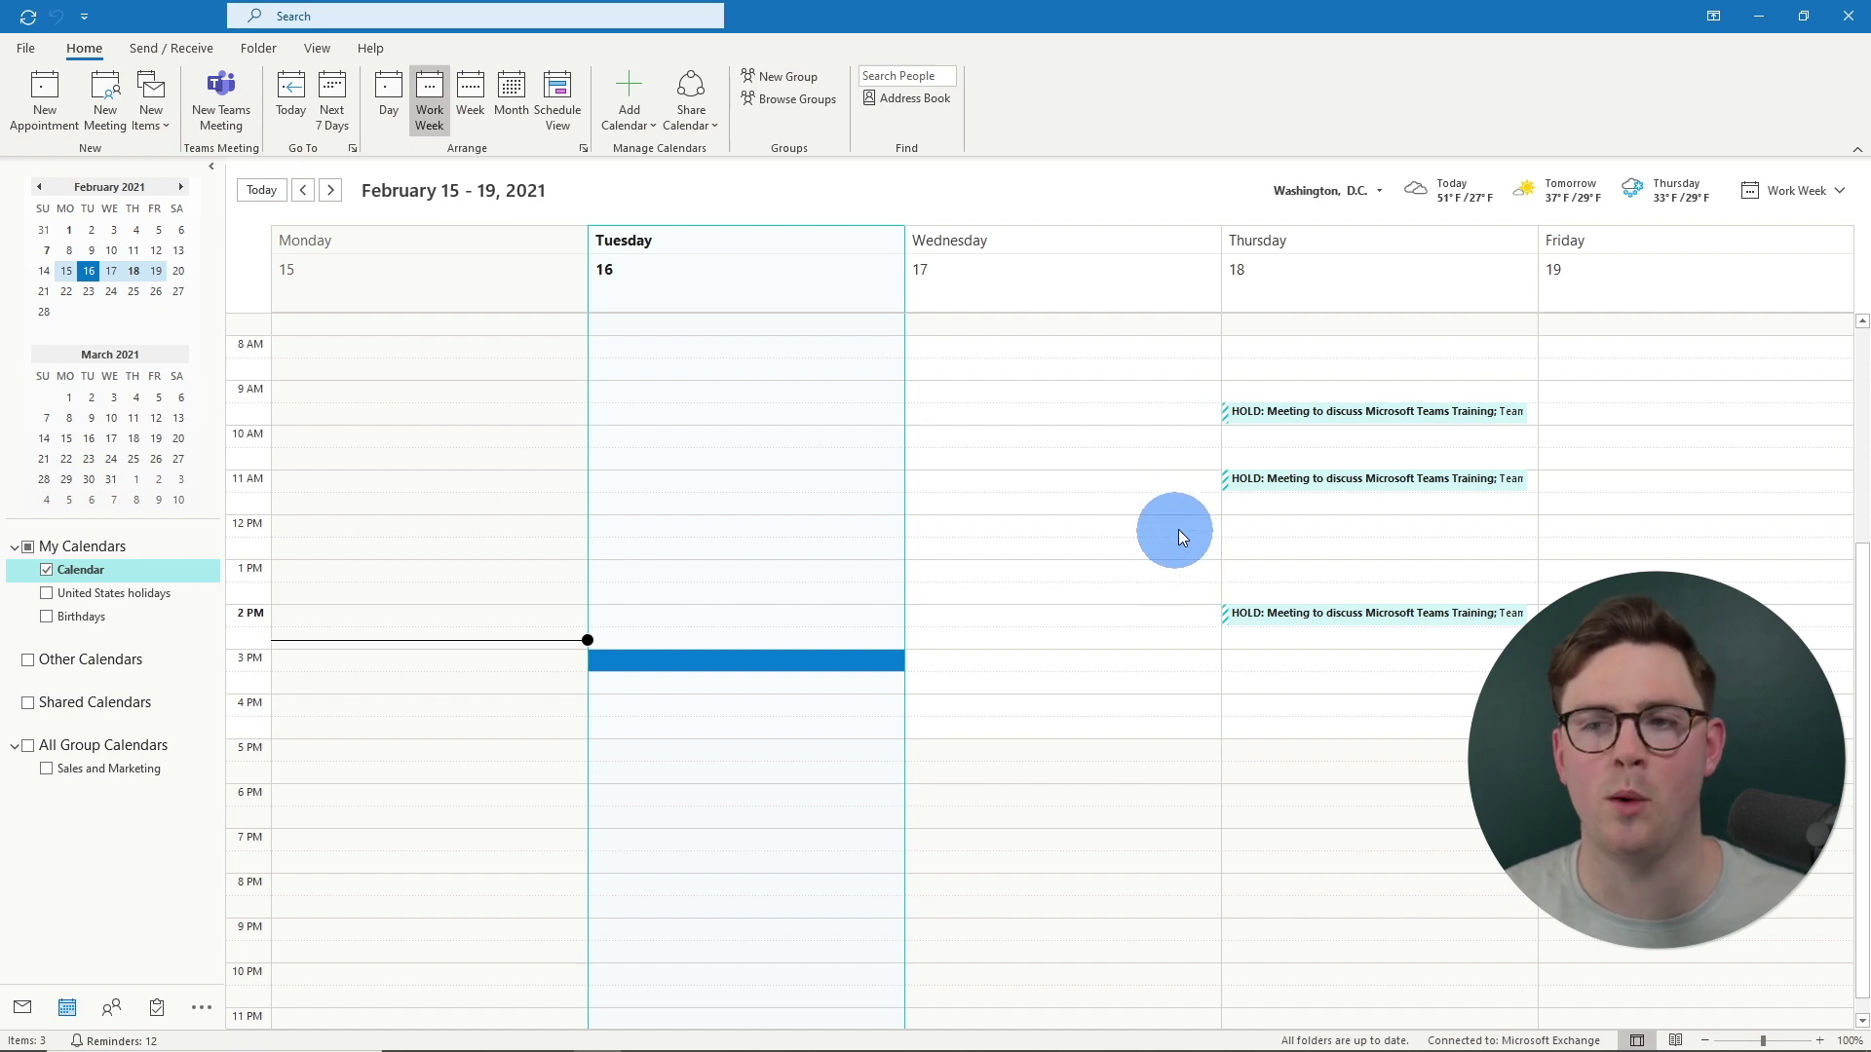
Open the Thursday 9:30 AM HOLD appointment to review its details, then close it
double_click(1261, 413)
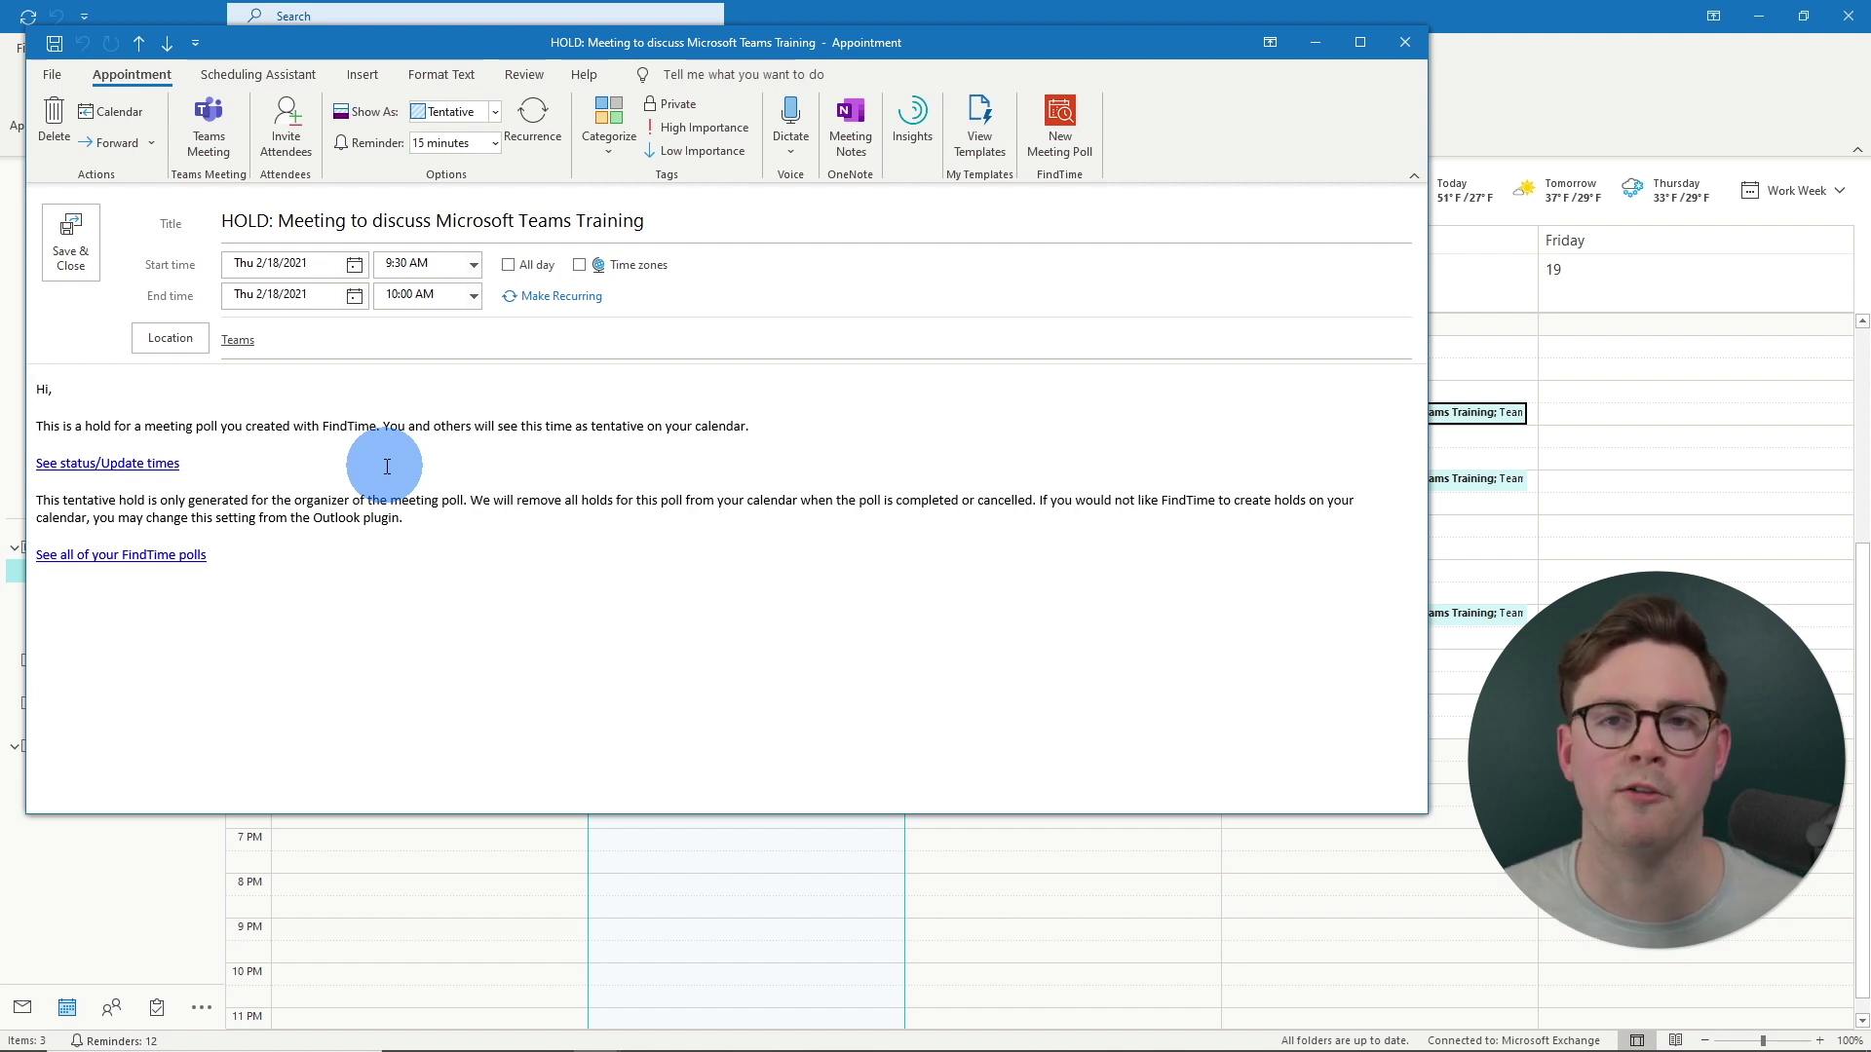
click(1395, 35)
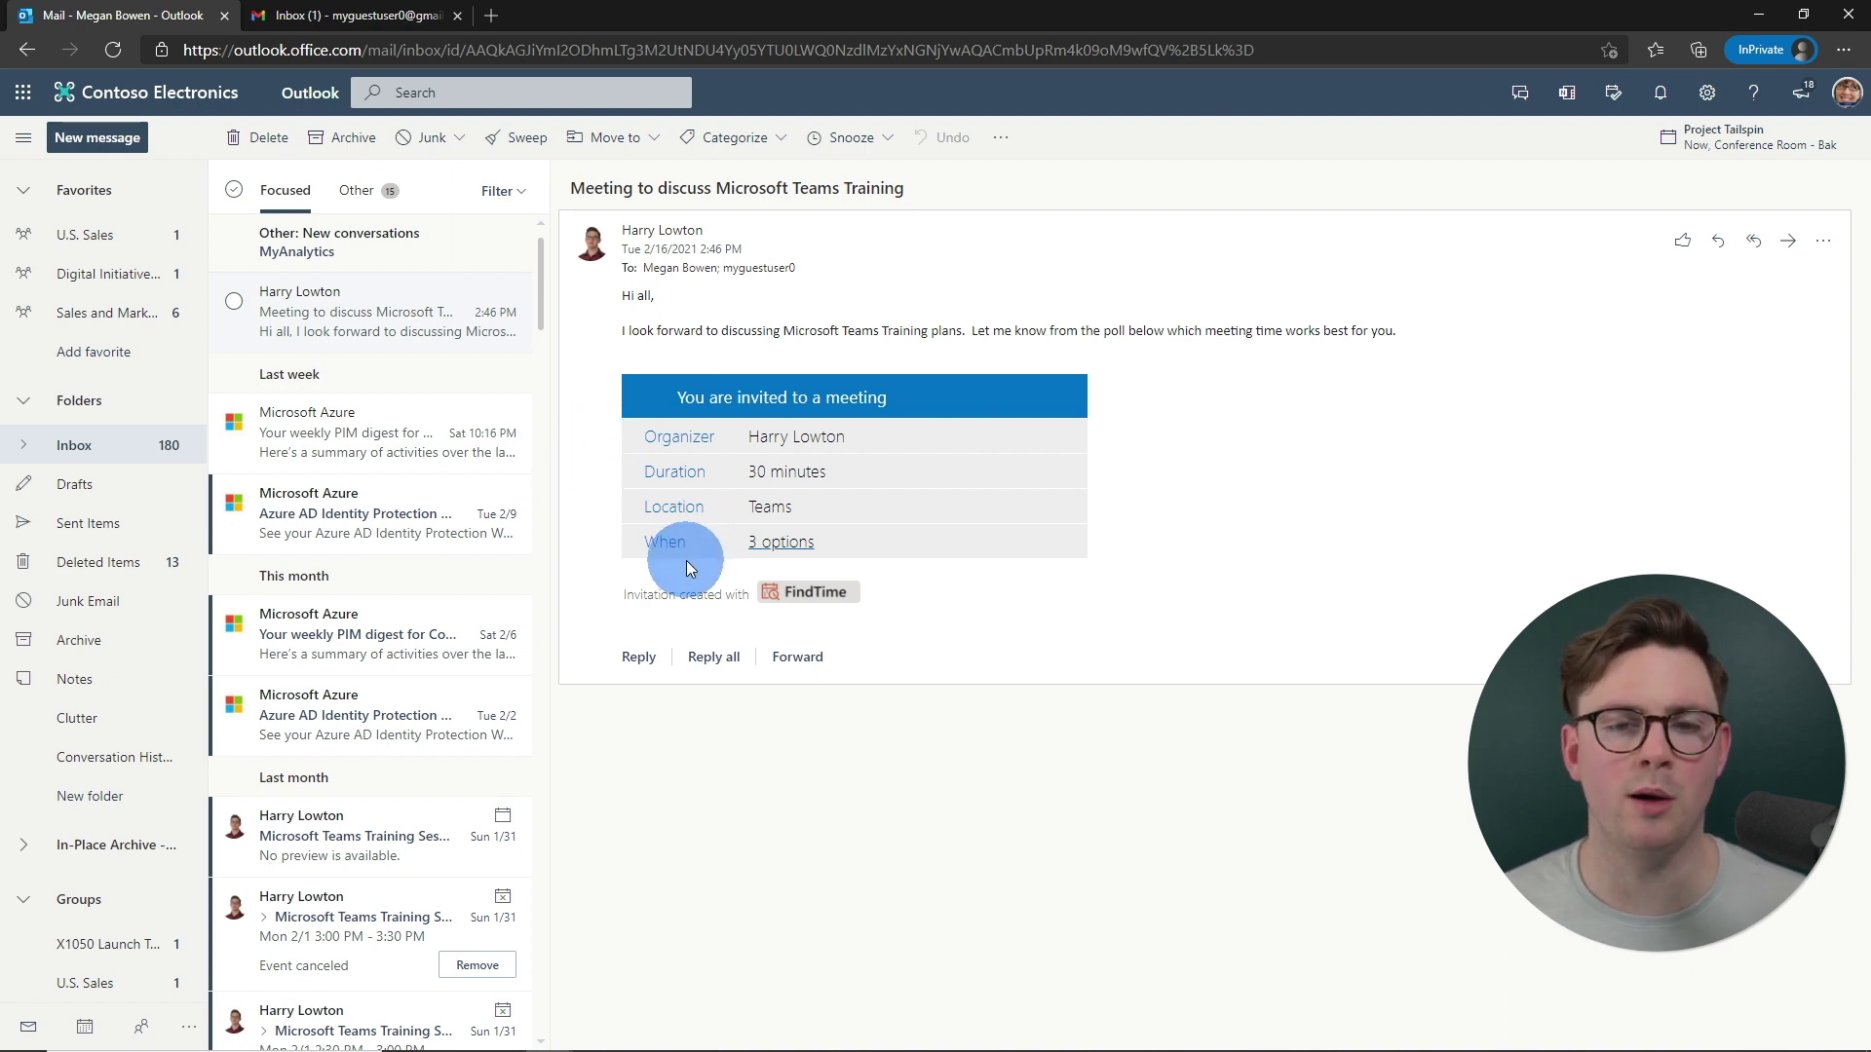
Open the FindTime voting page from the poll email in Outlook on the web
click(772, 551)
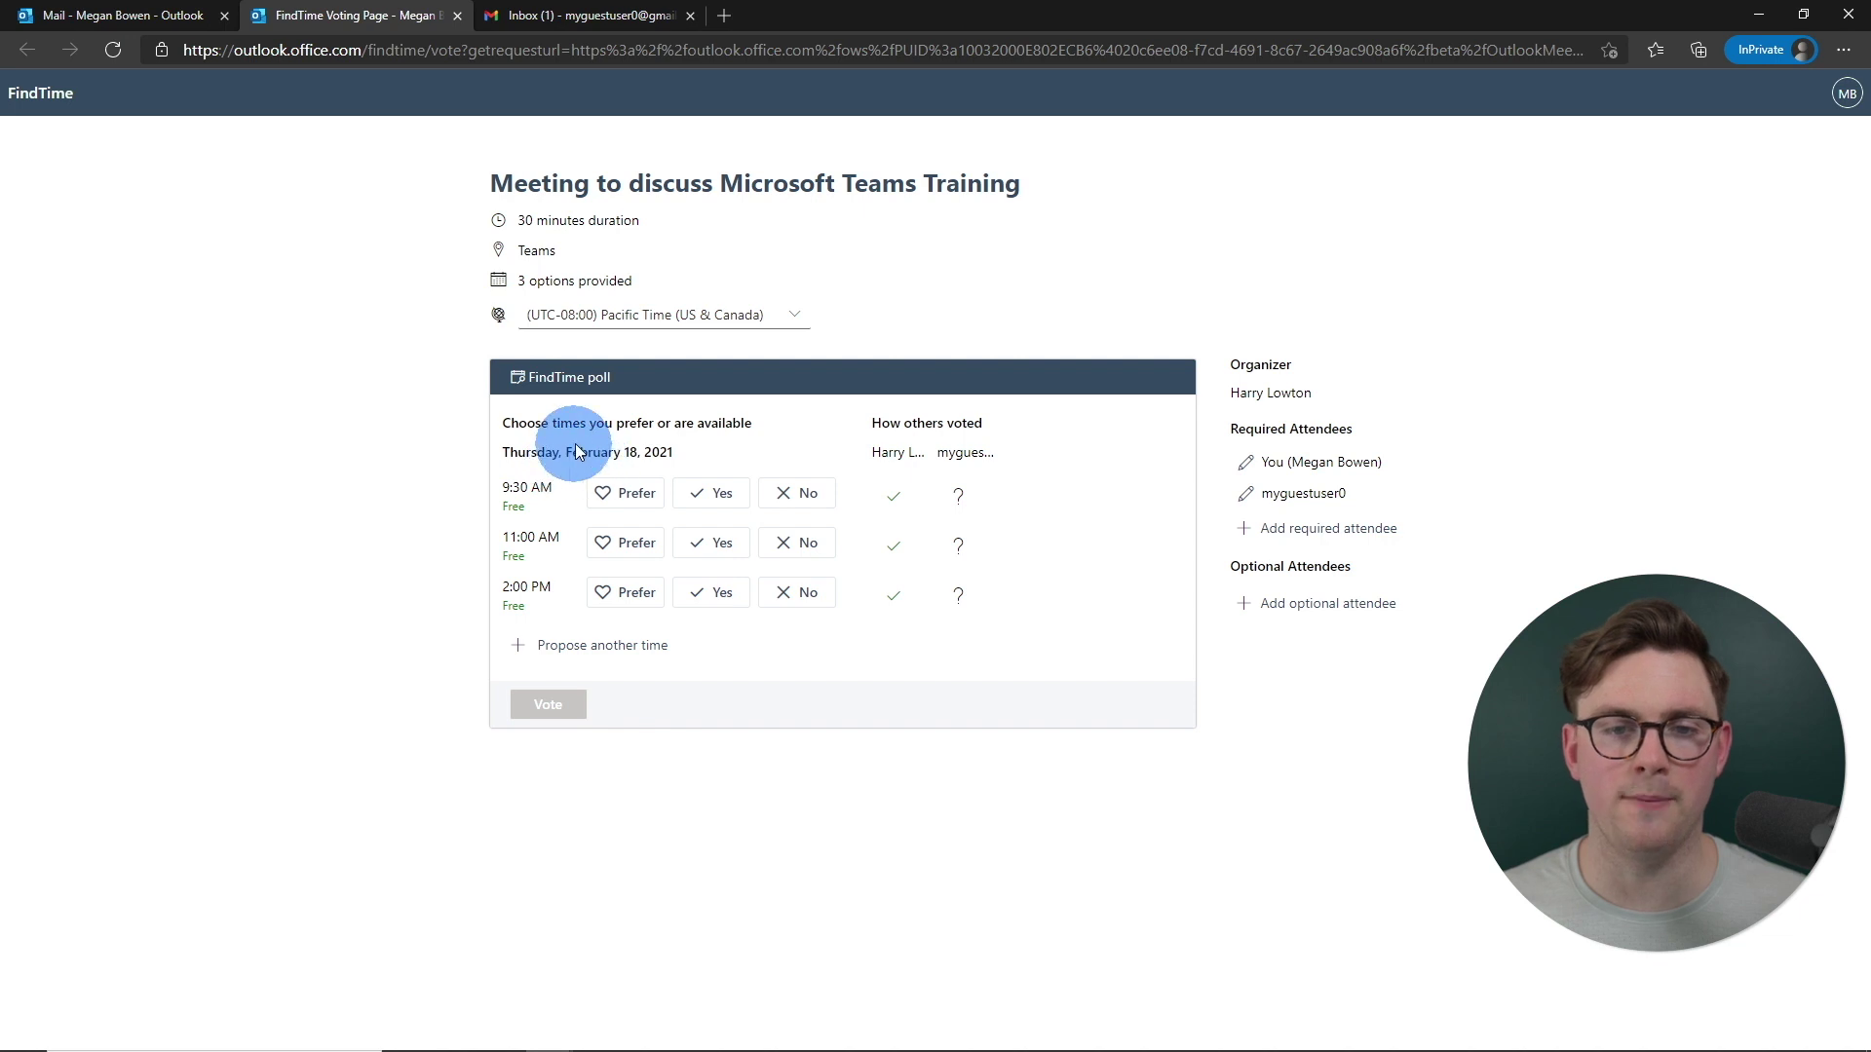
Try the Prefer, Yes and No votes for Thursday 9:30 AM, leaving it marked Prefer
click(619, 512)
click(697, 499)
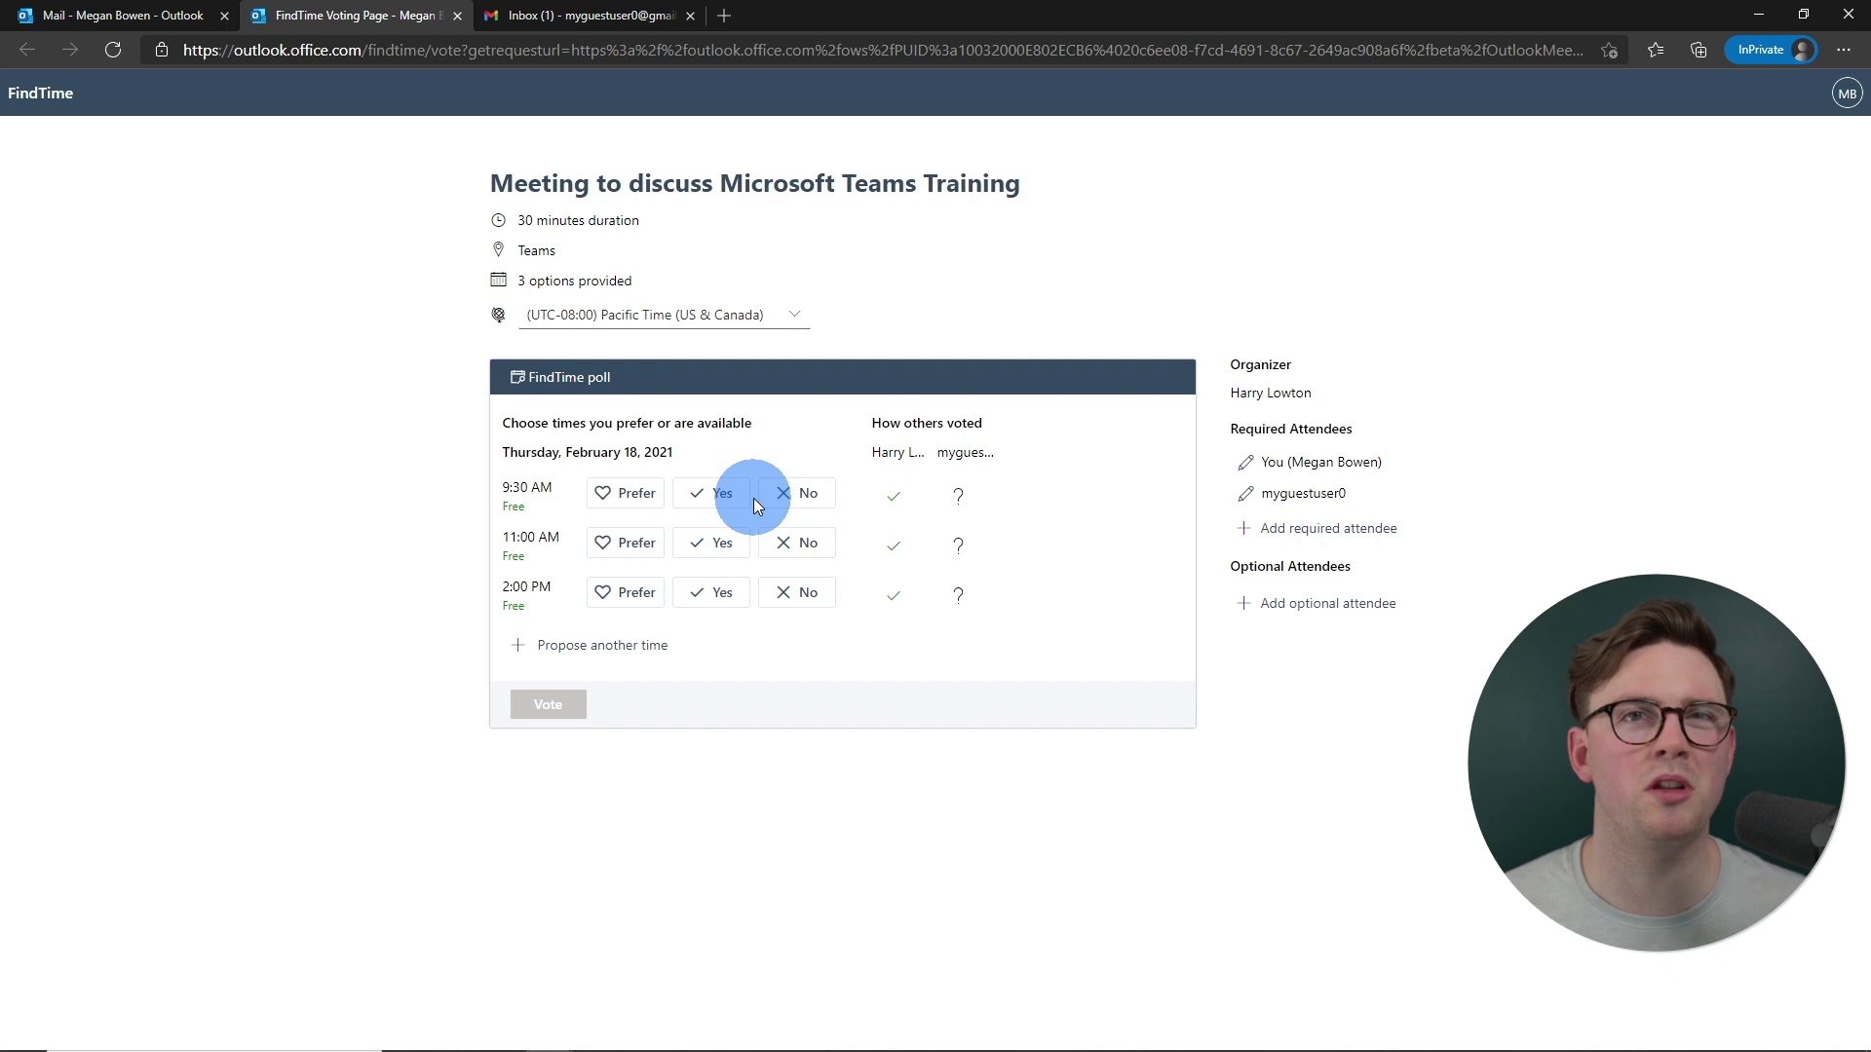
click(786, 506)
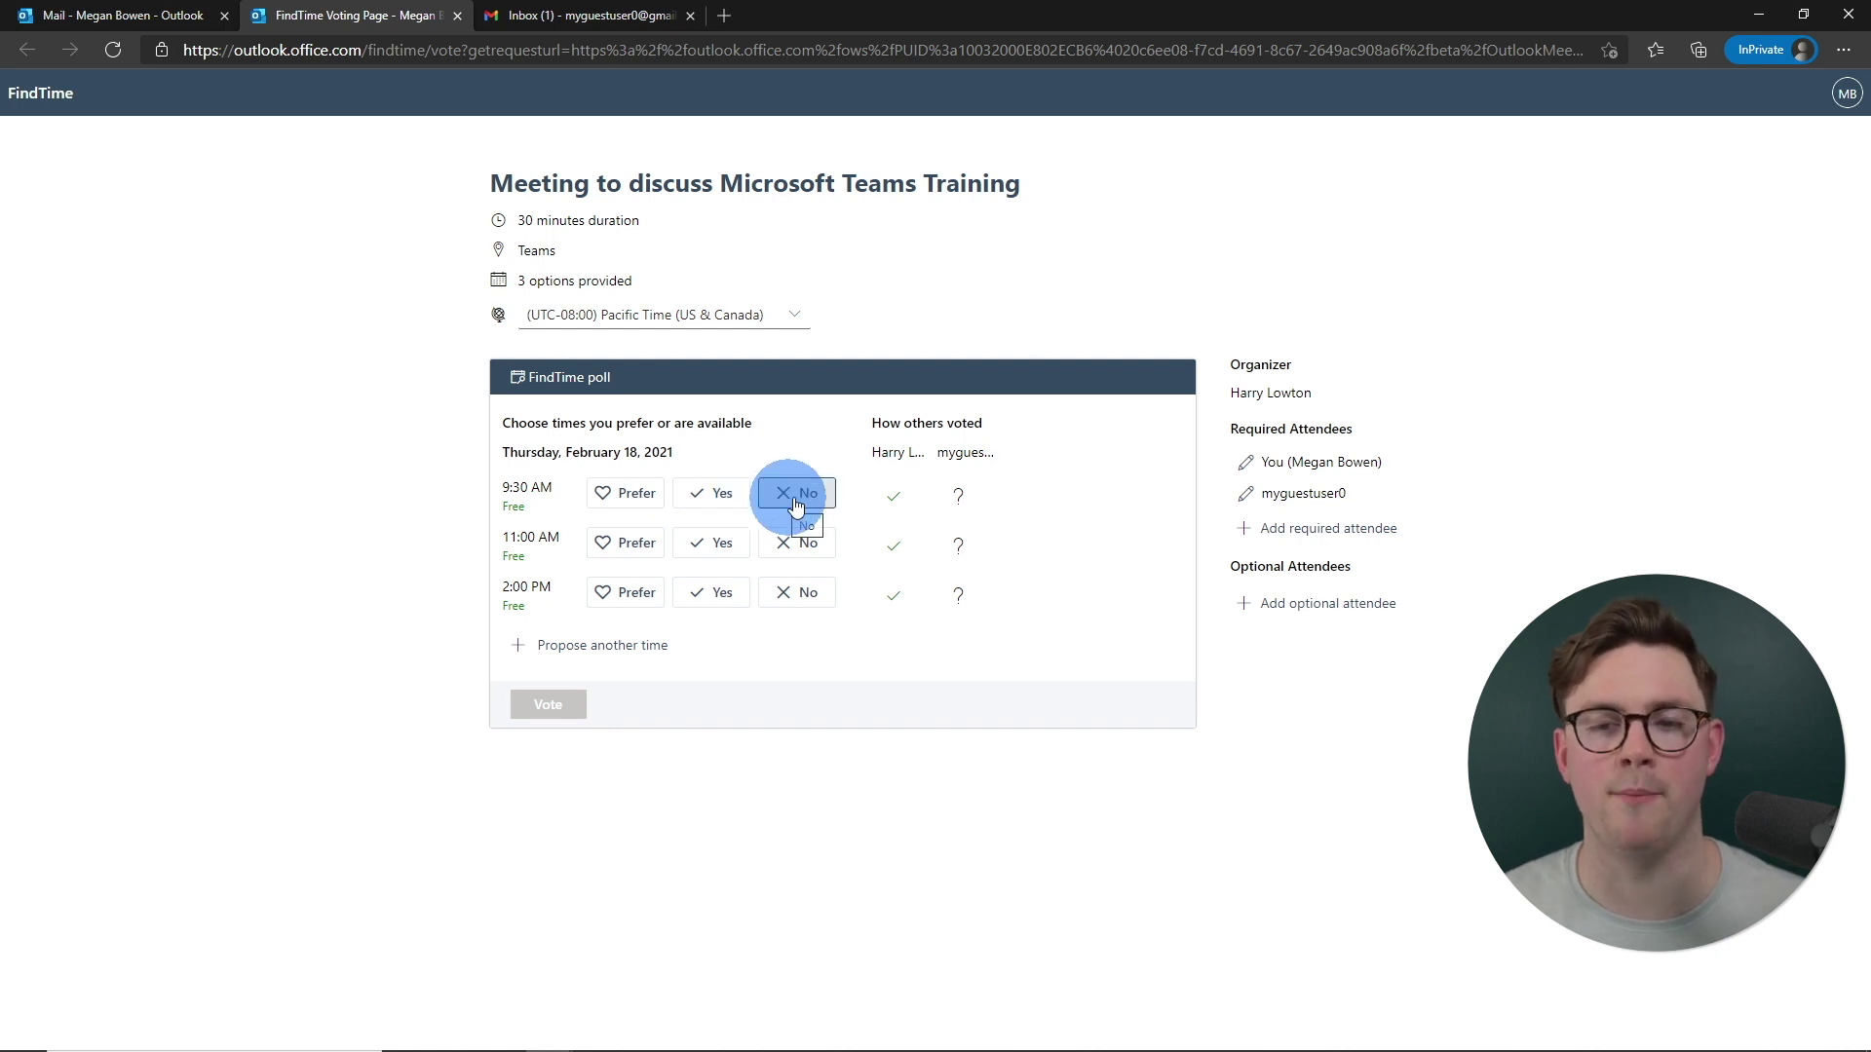
click(884, 475)
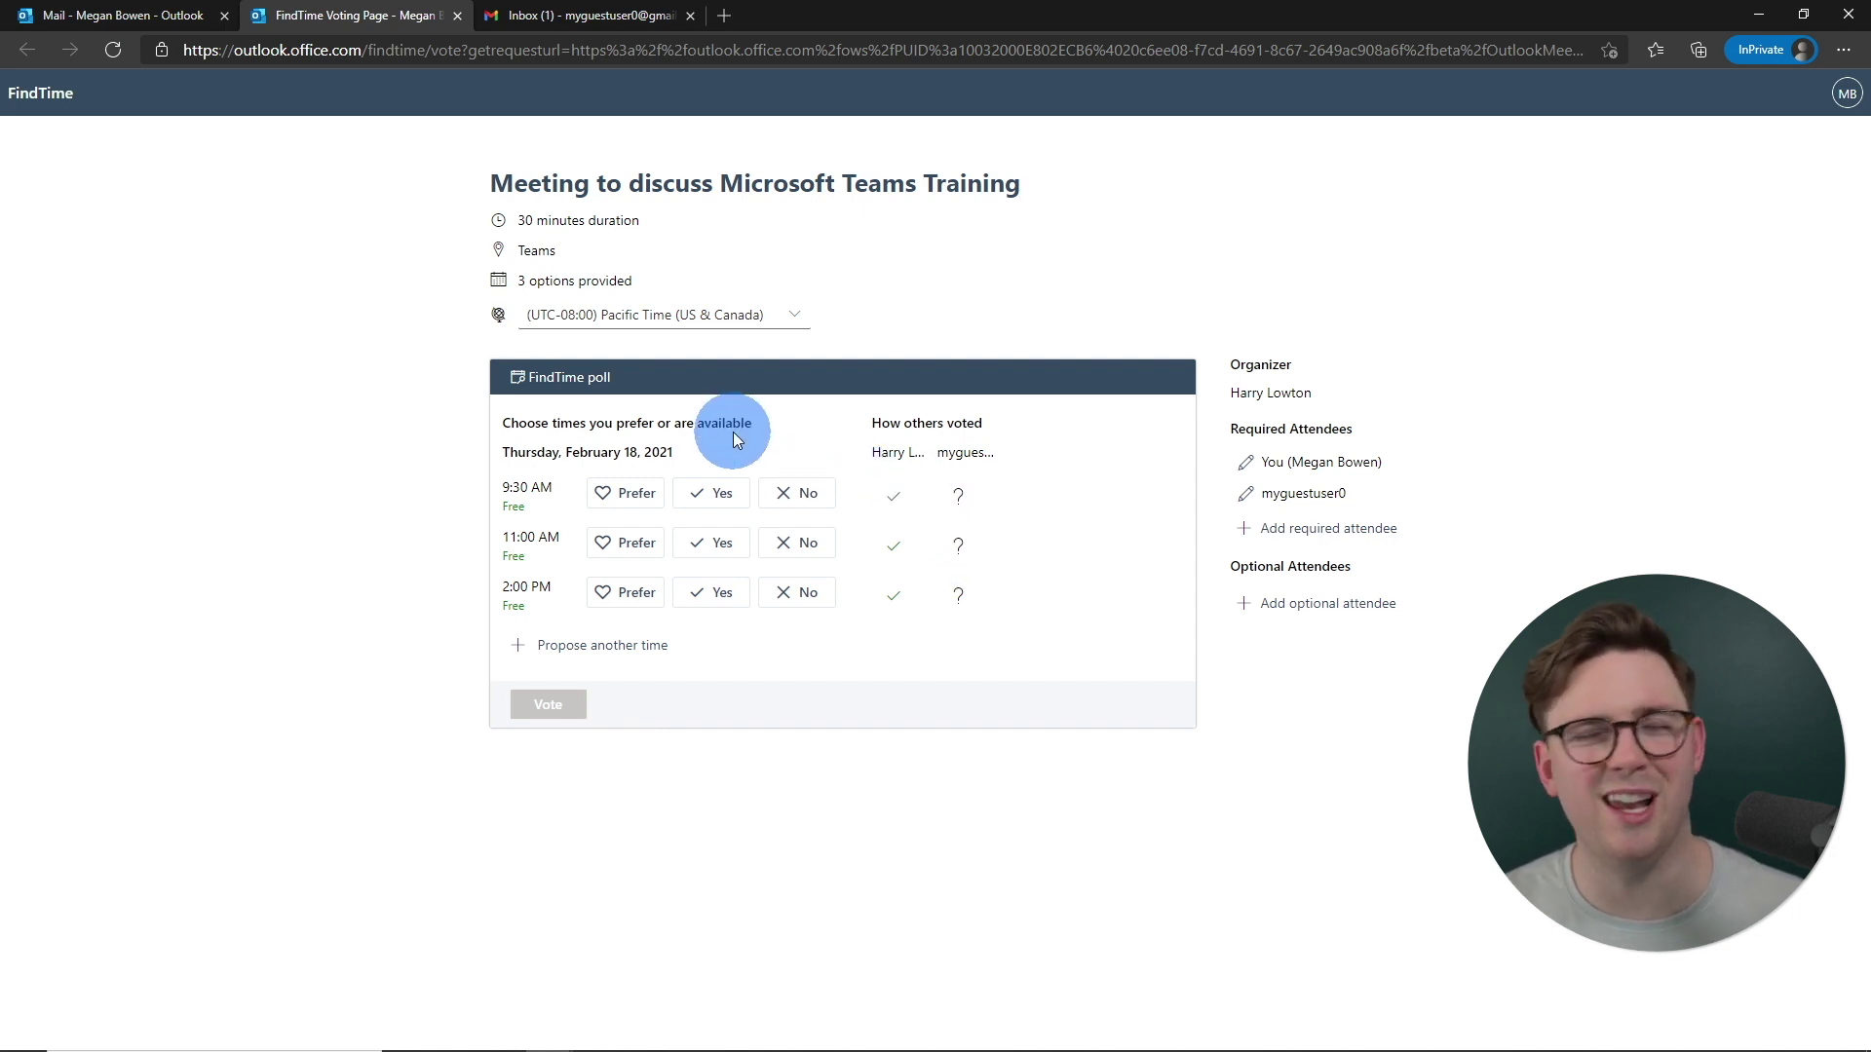
click(640, 494)
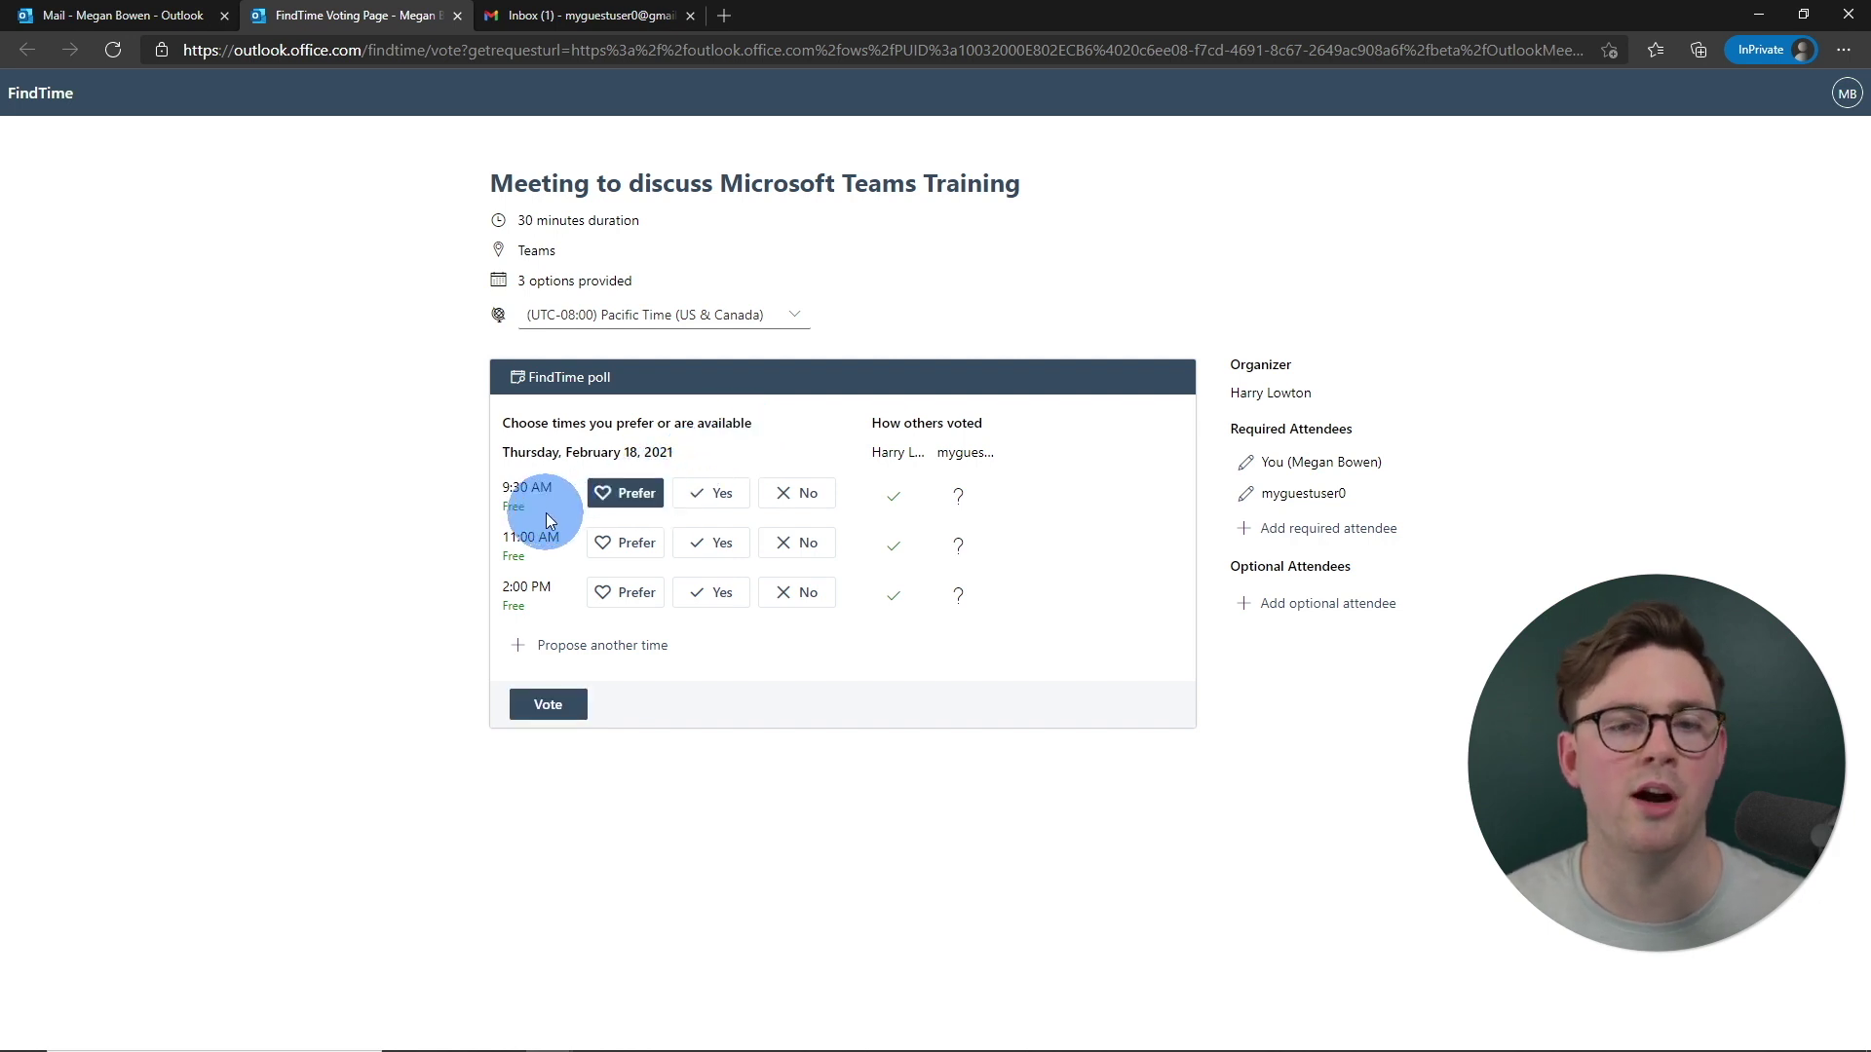
Vote Yes for 11:00 AM and No for 2:00 PM, then submit the votes
click(692, 552)
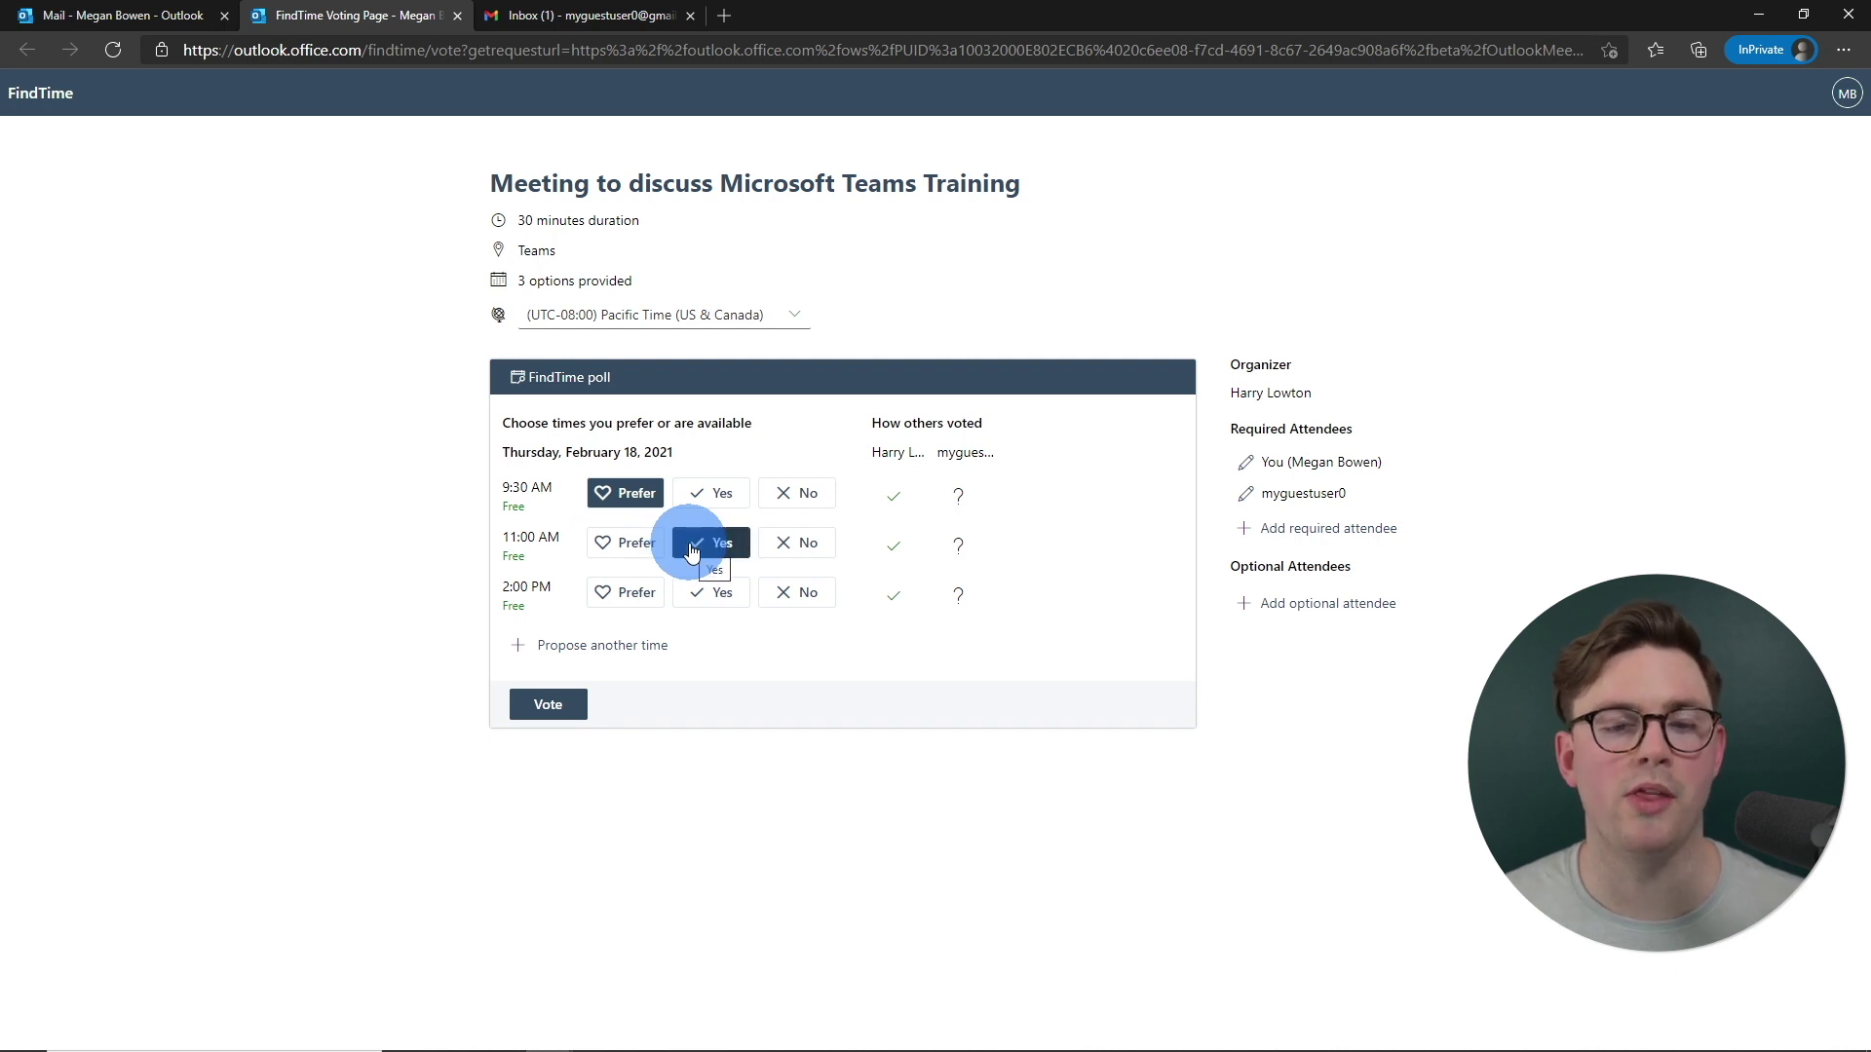
click(792, 595)
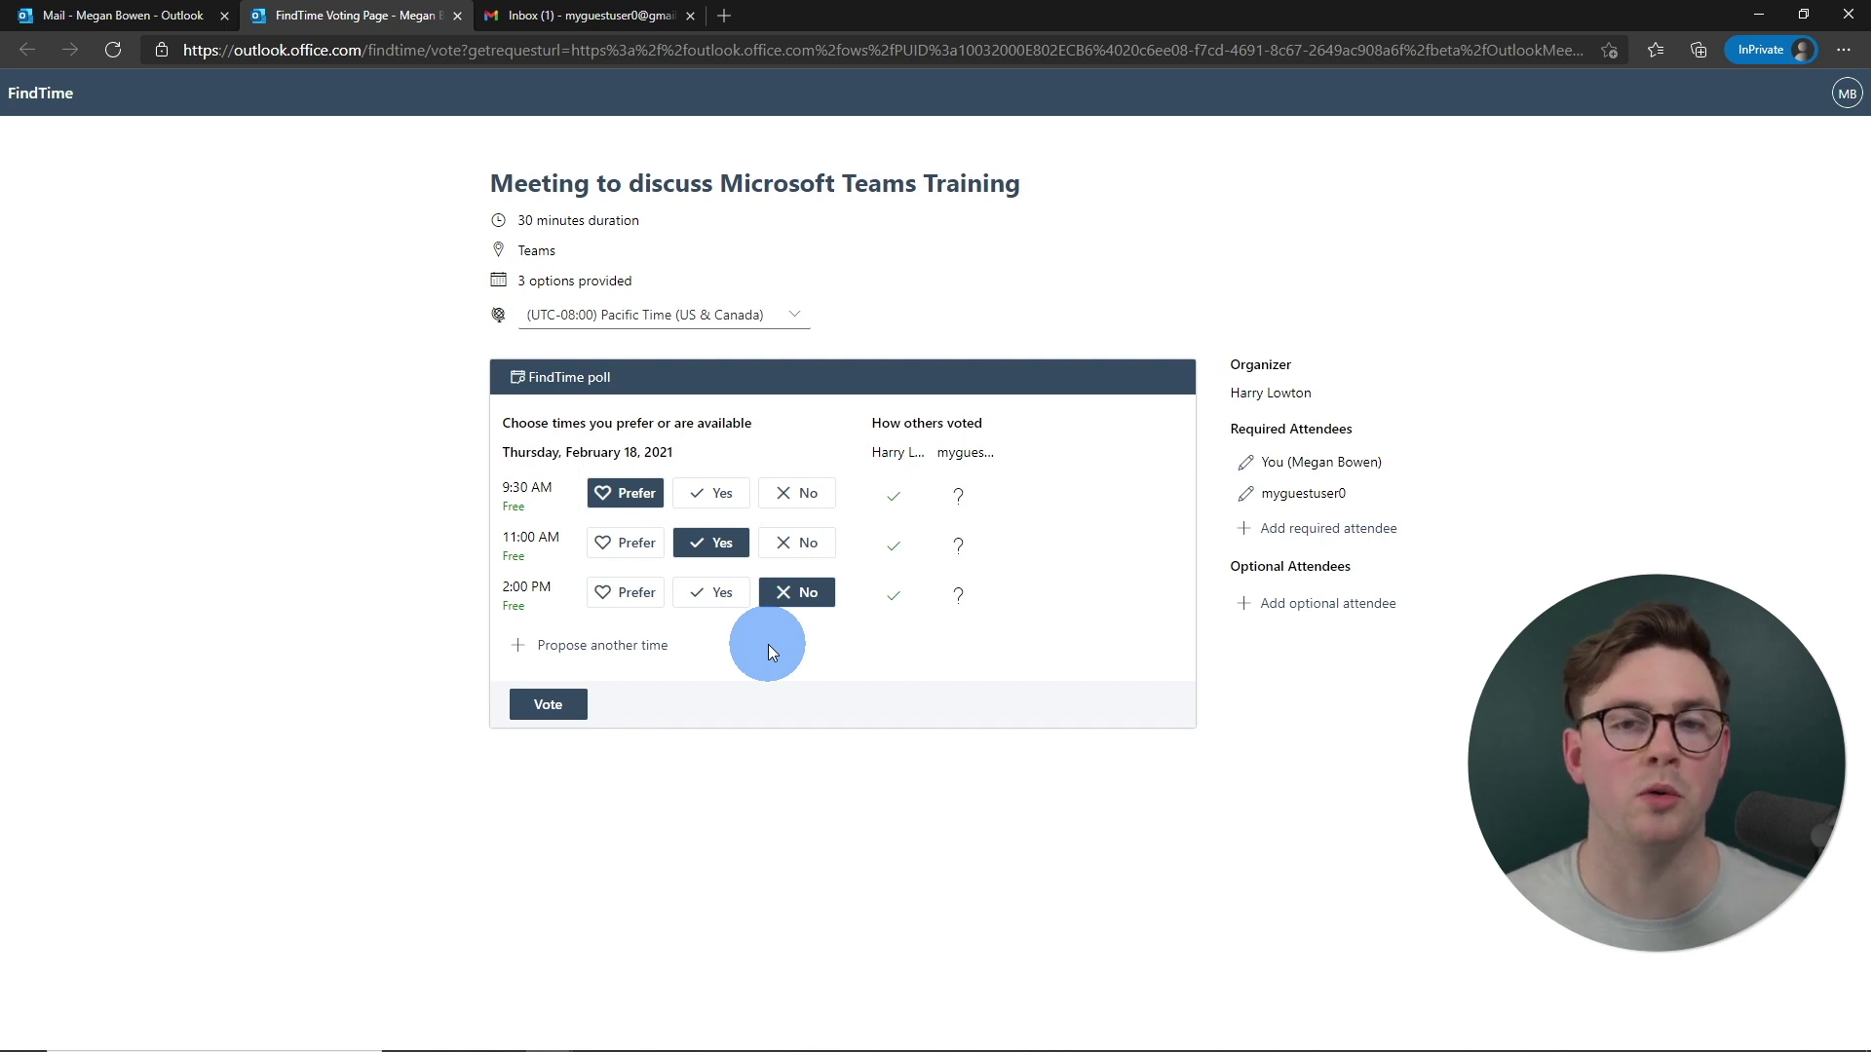
click(616, 645)
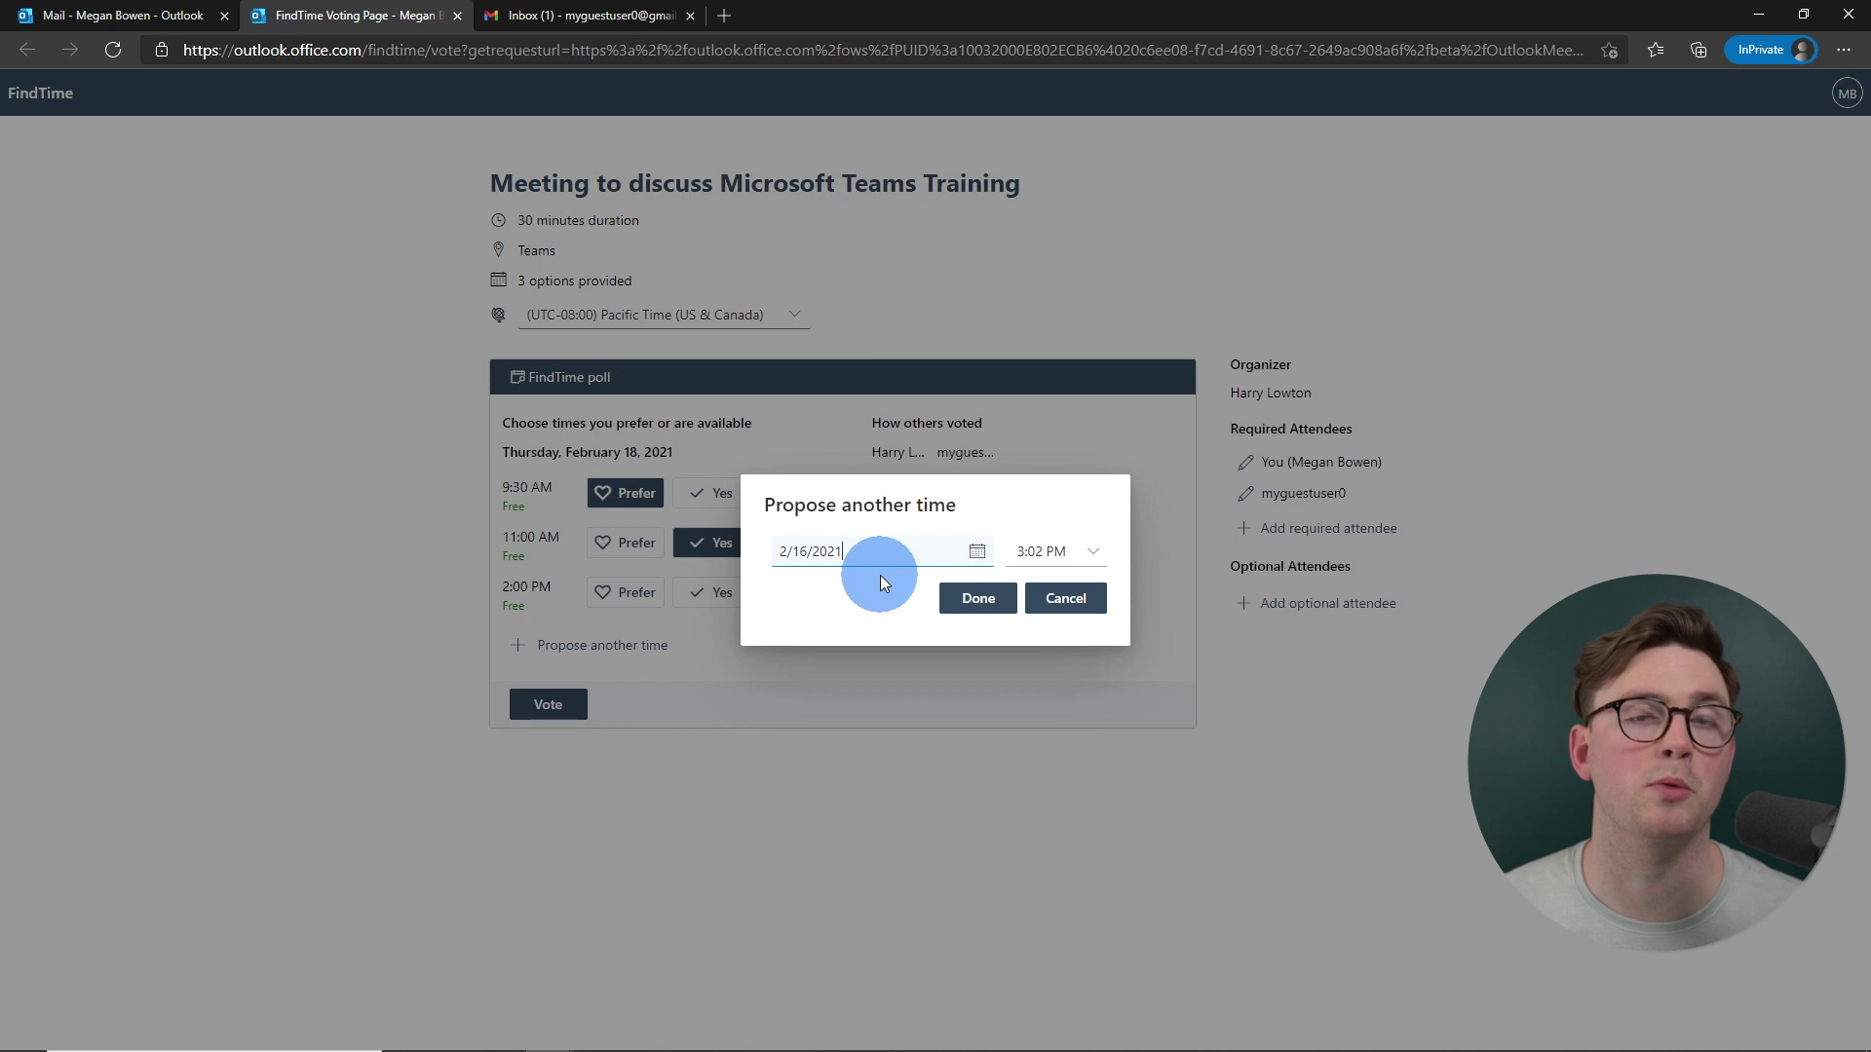
click(1064, 600)
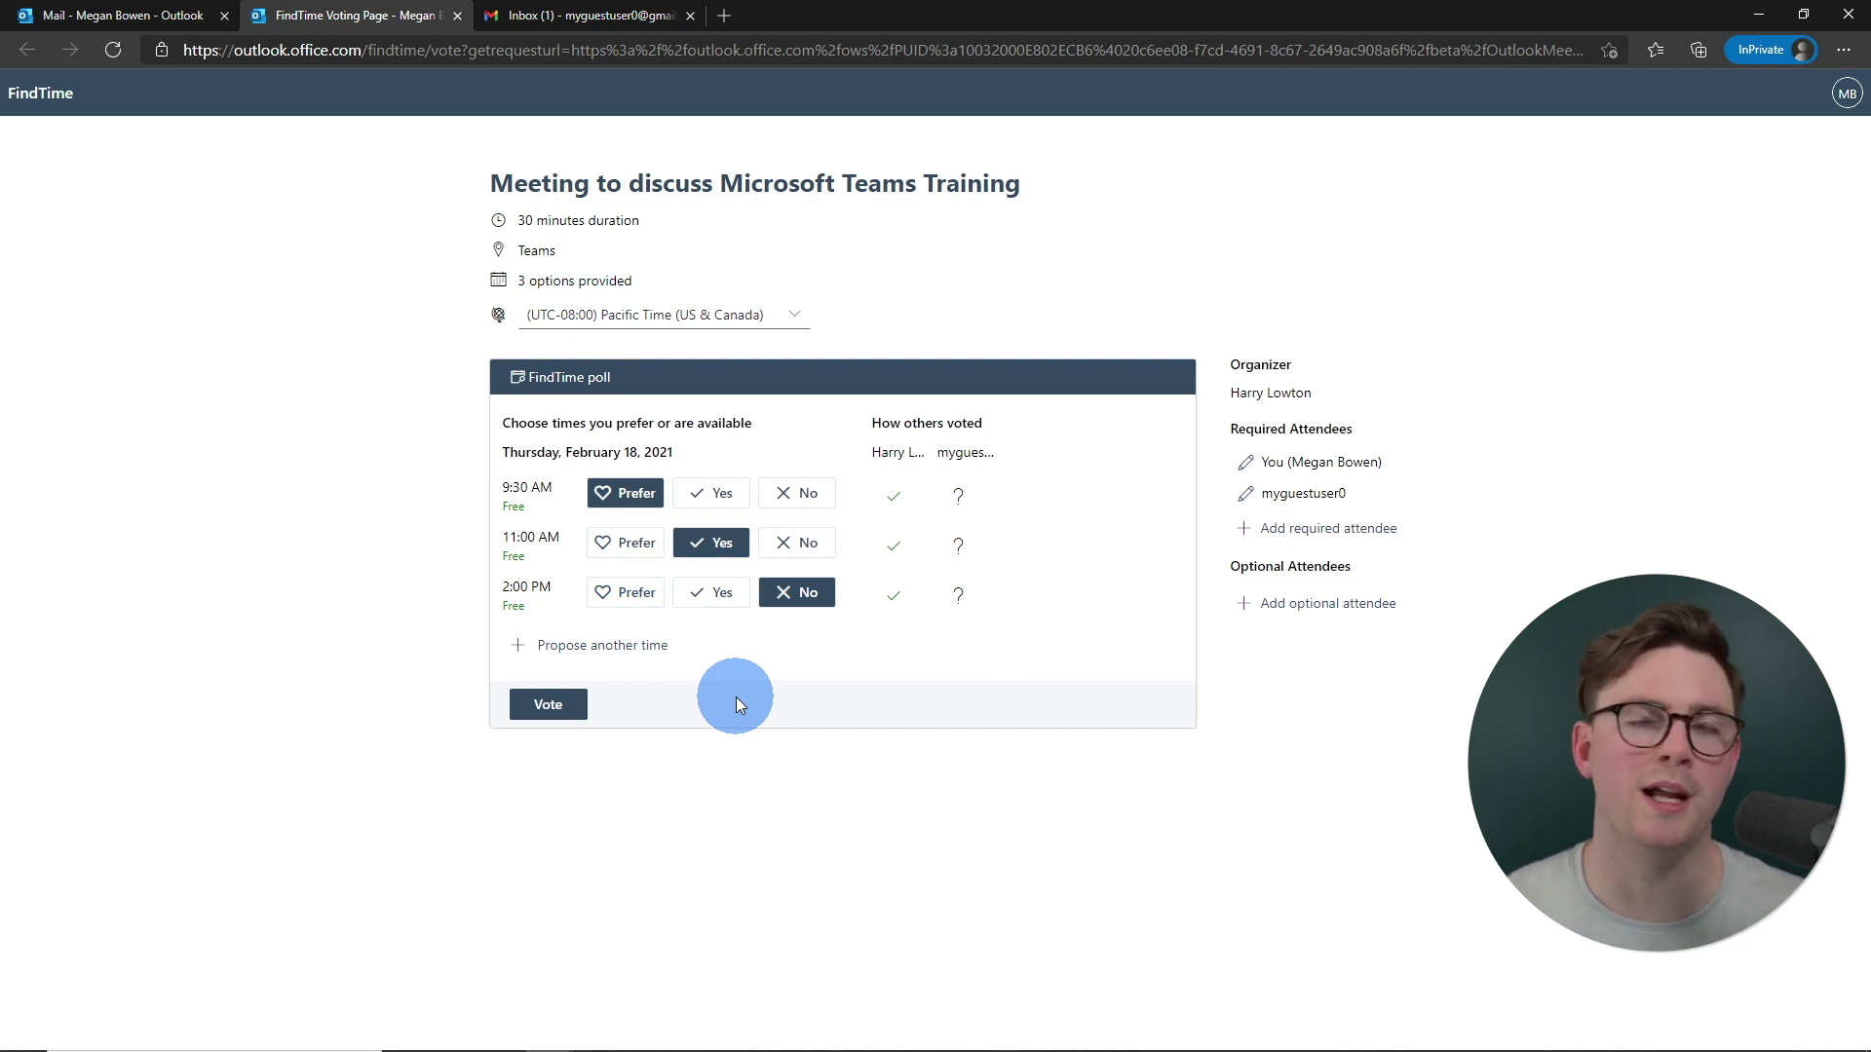
click(545, 706)
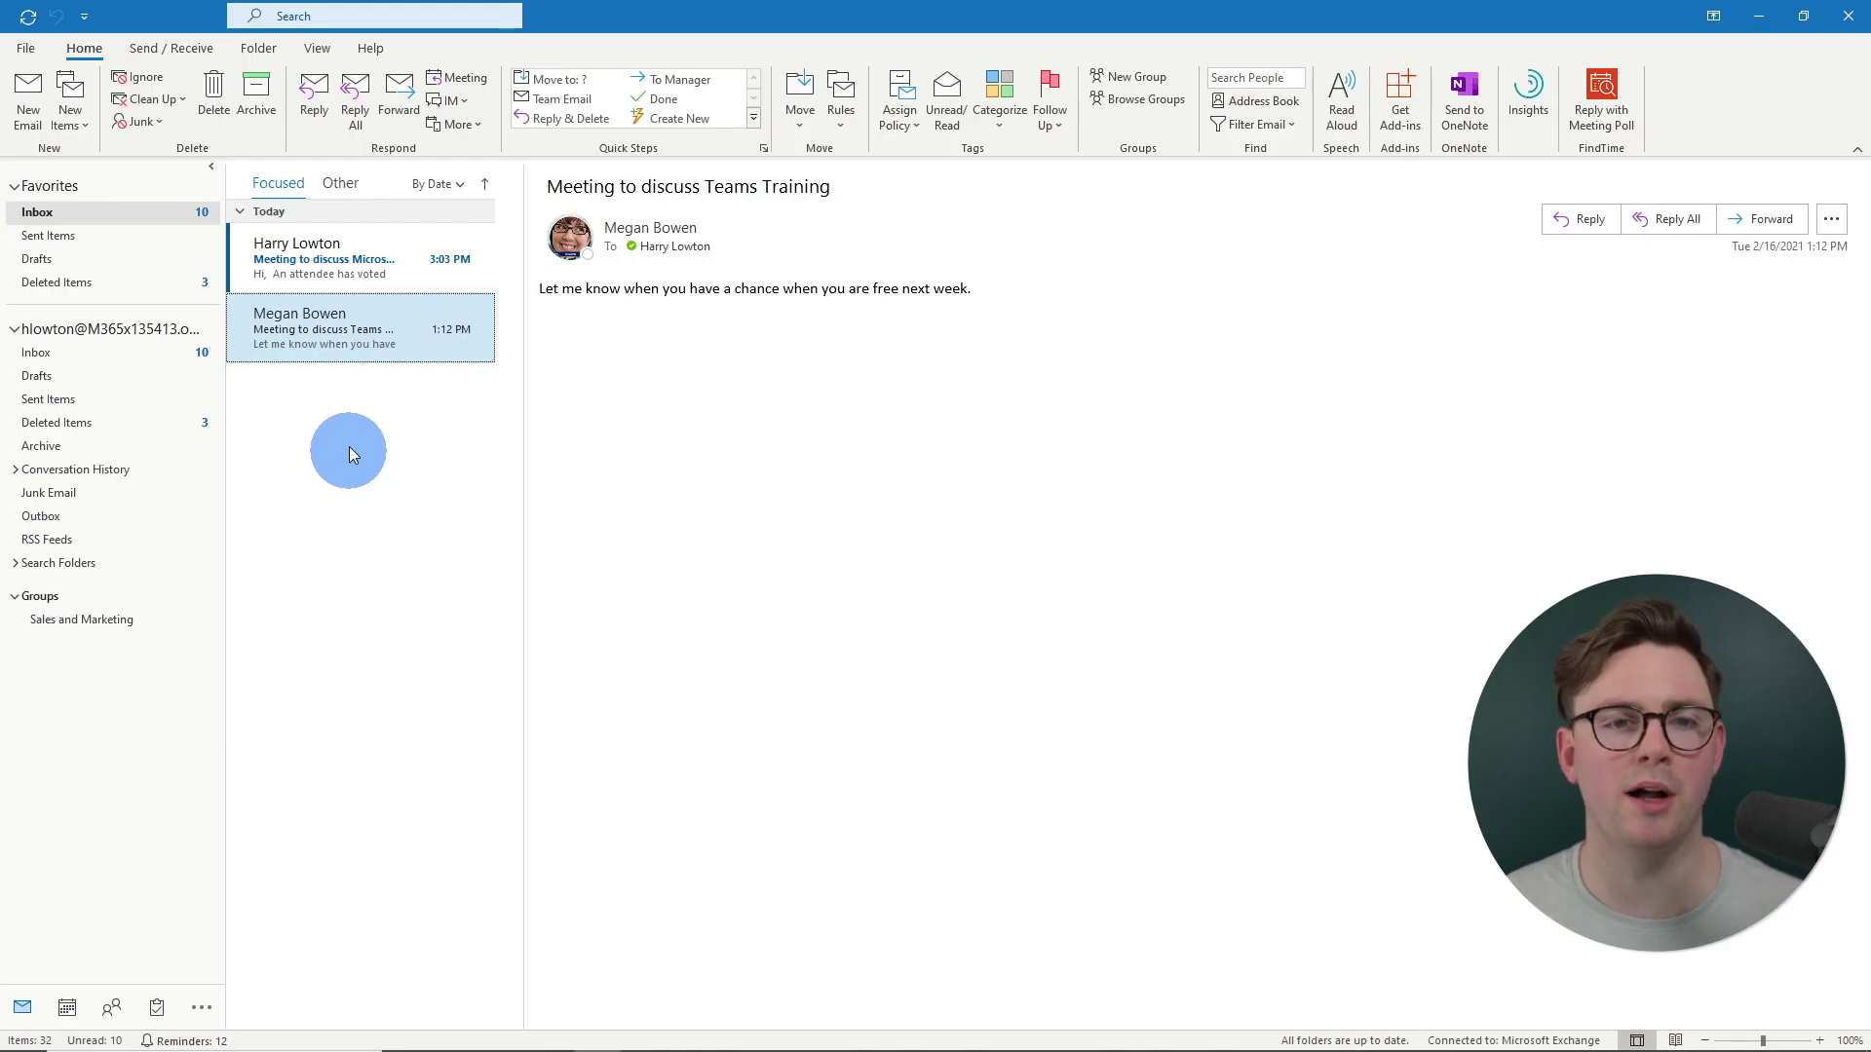
Review the 'An attendee has voted' email's vote tally, then bring up Gmail in Chrome
click(364, 288)
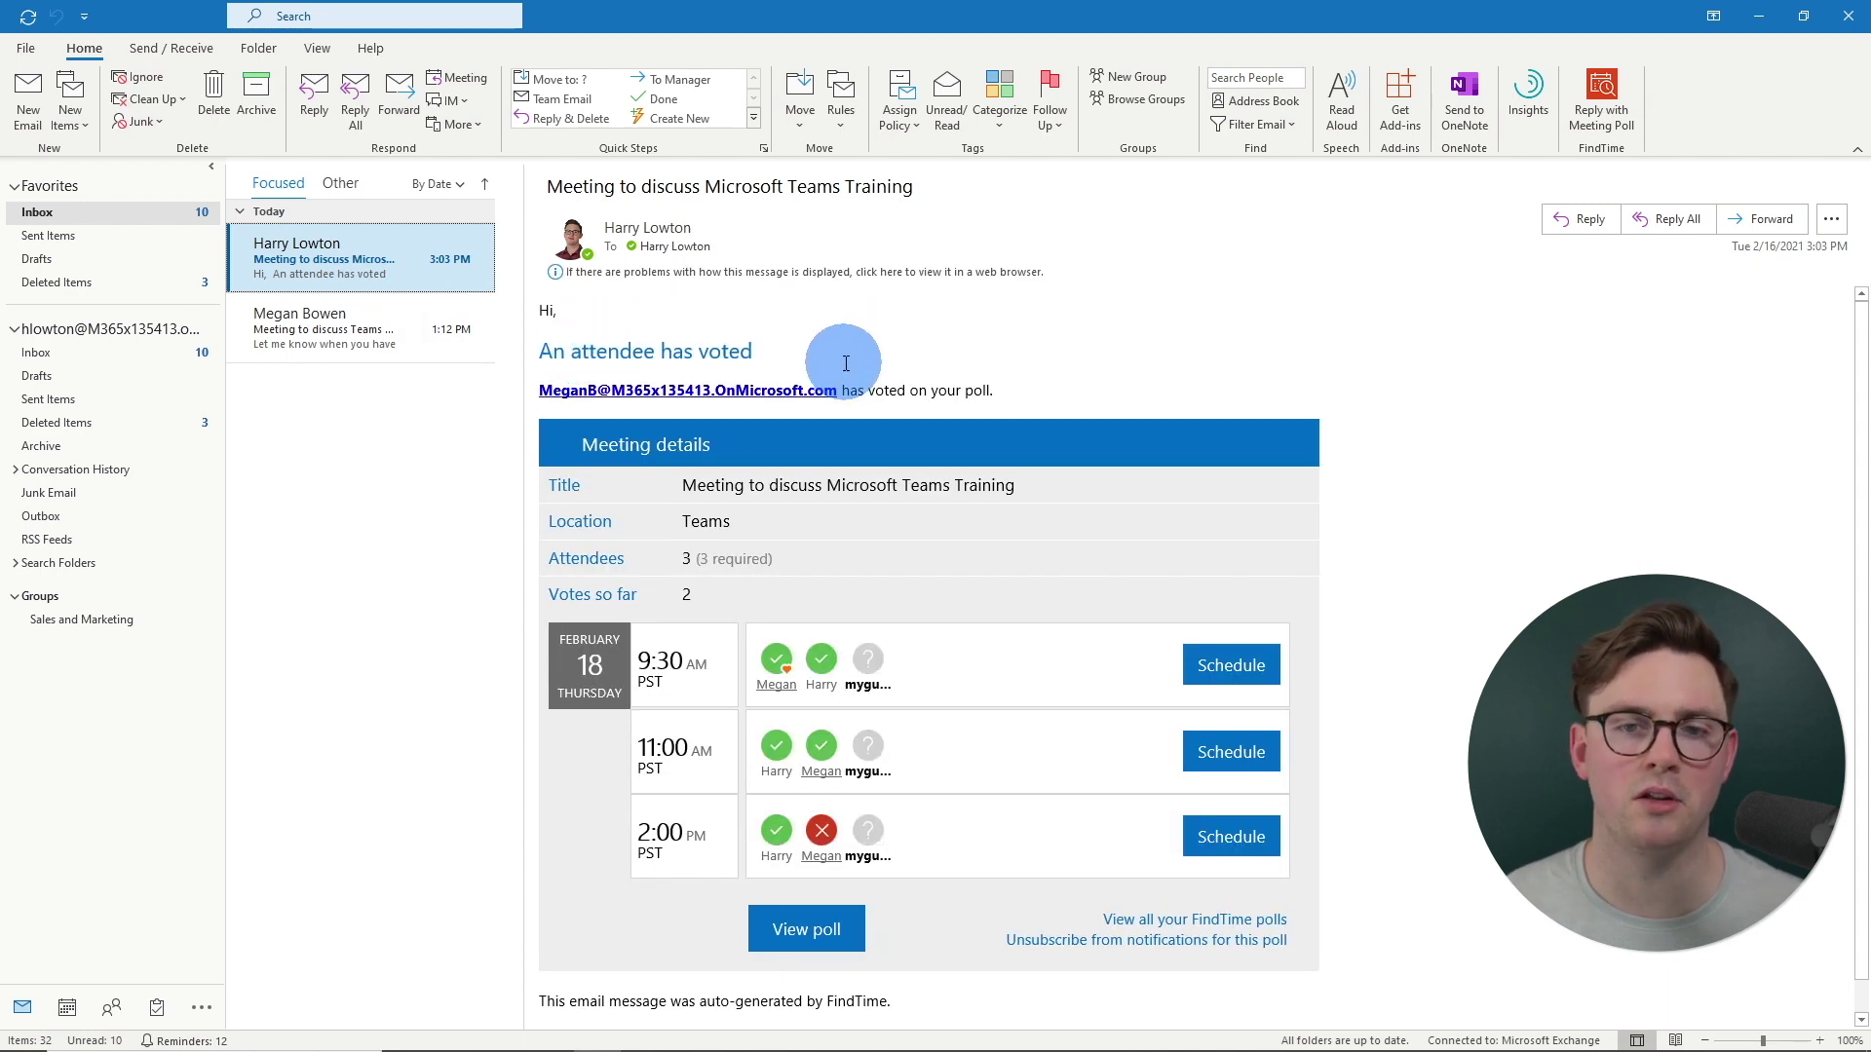
scroll(845, 383, down, 1)
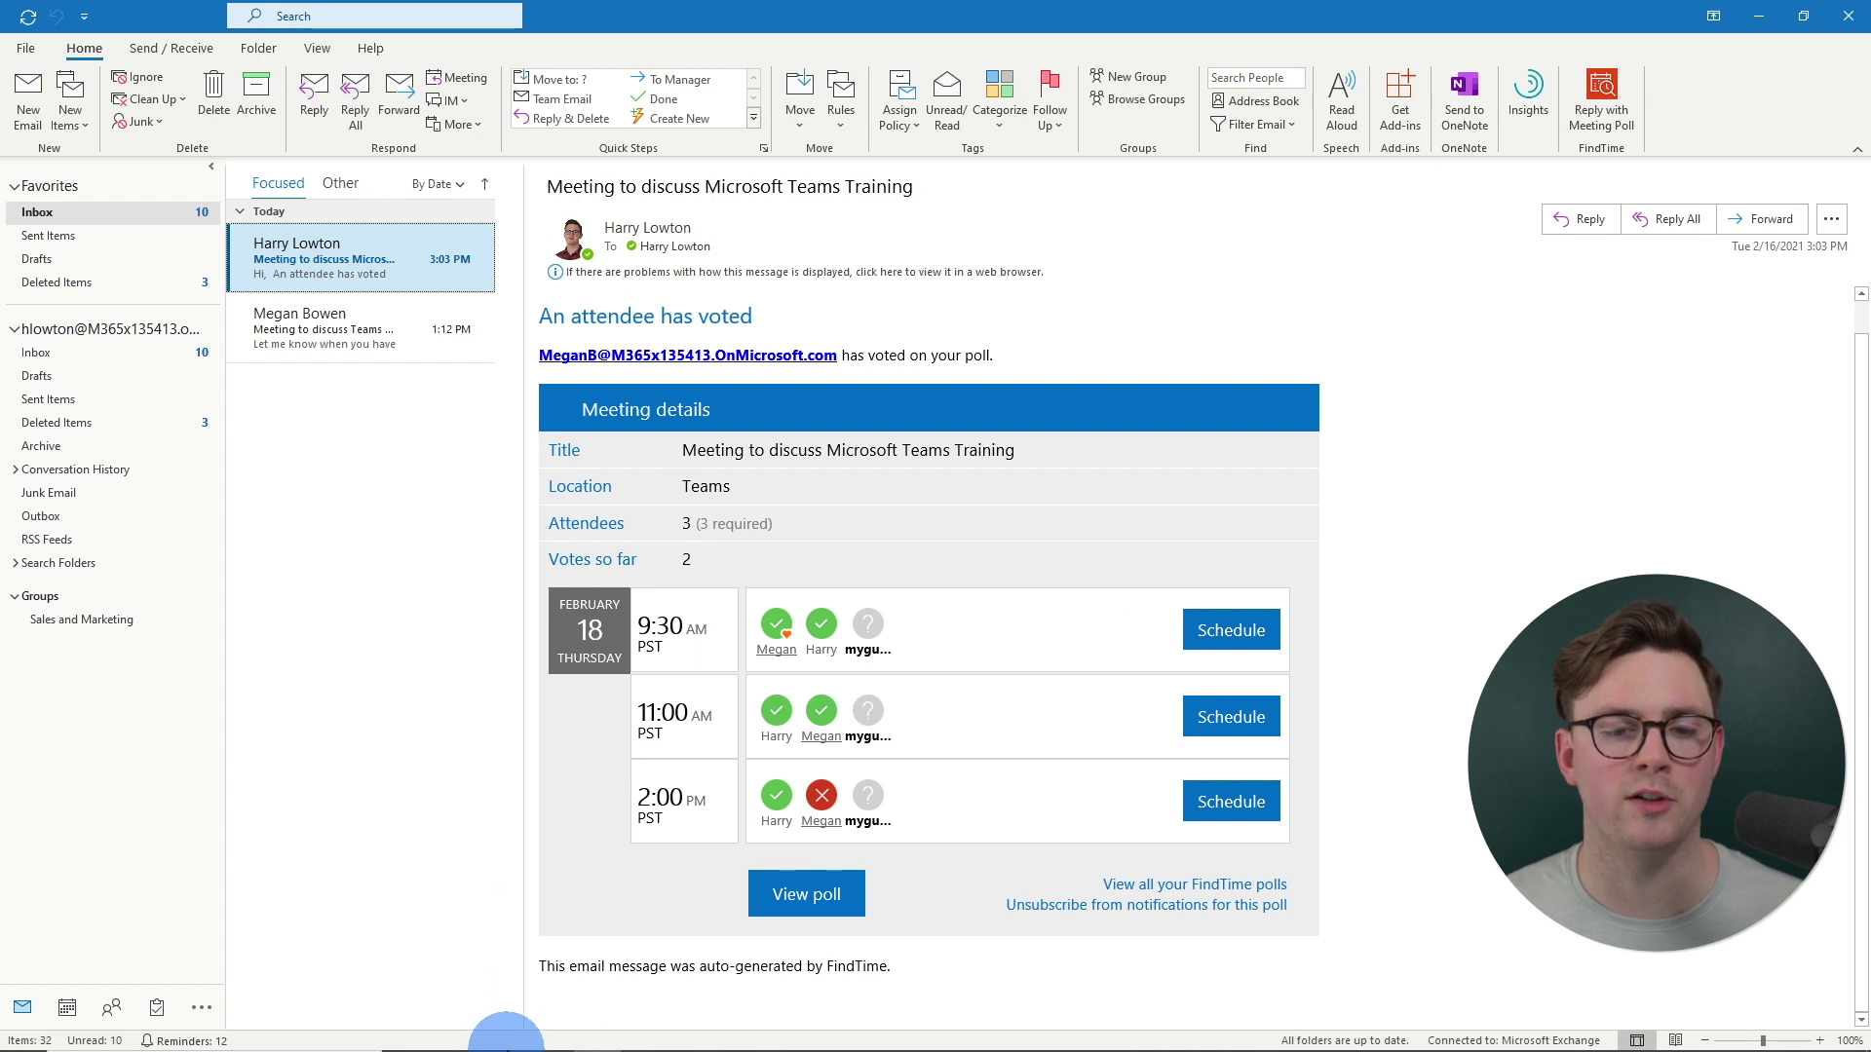
mouse_move(506, 1048)
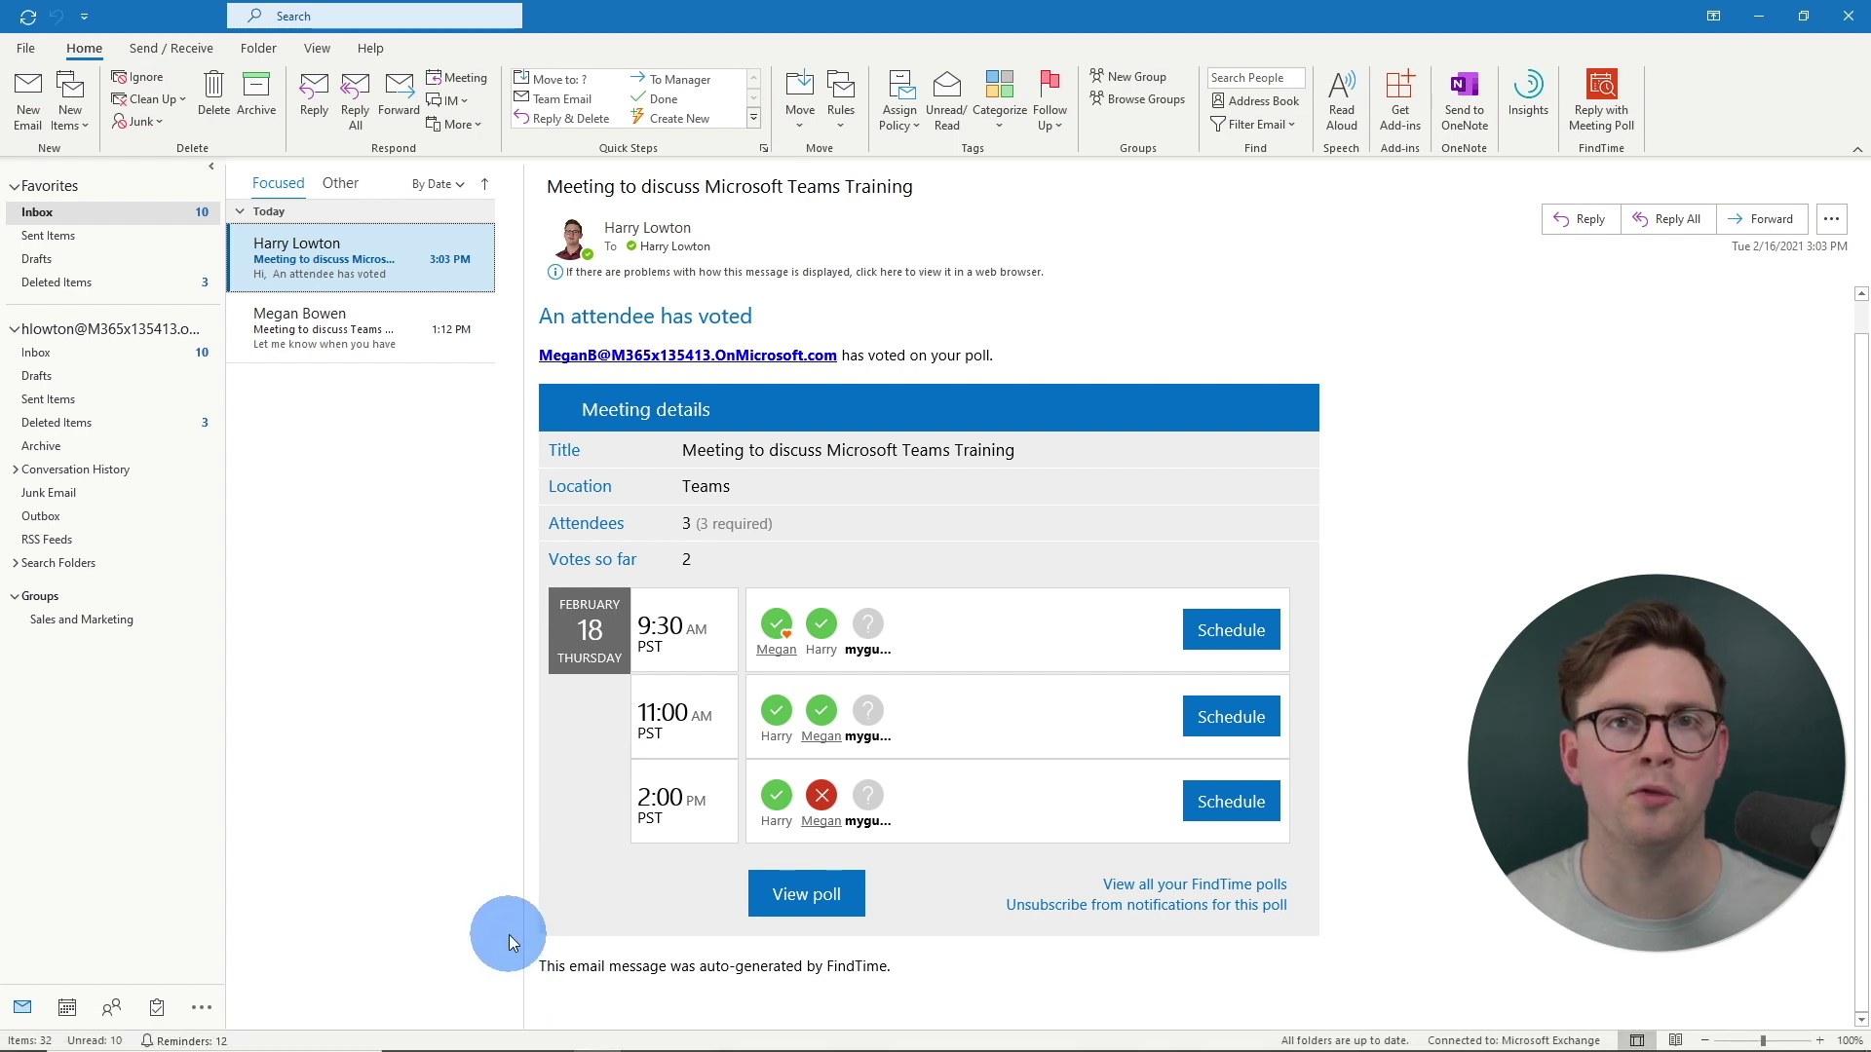
click(543, 1029)
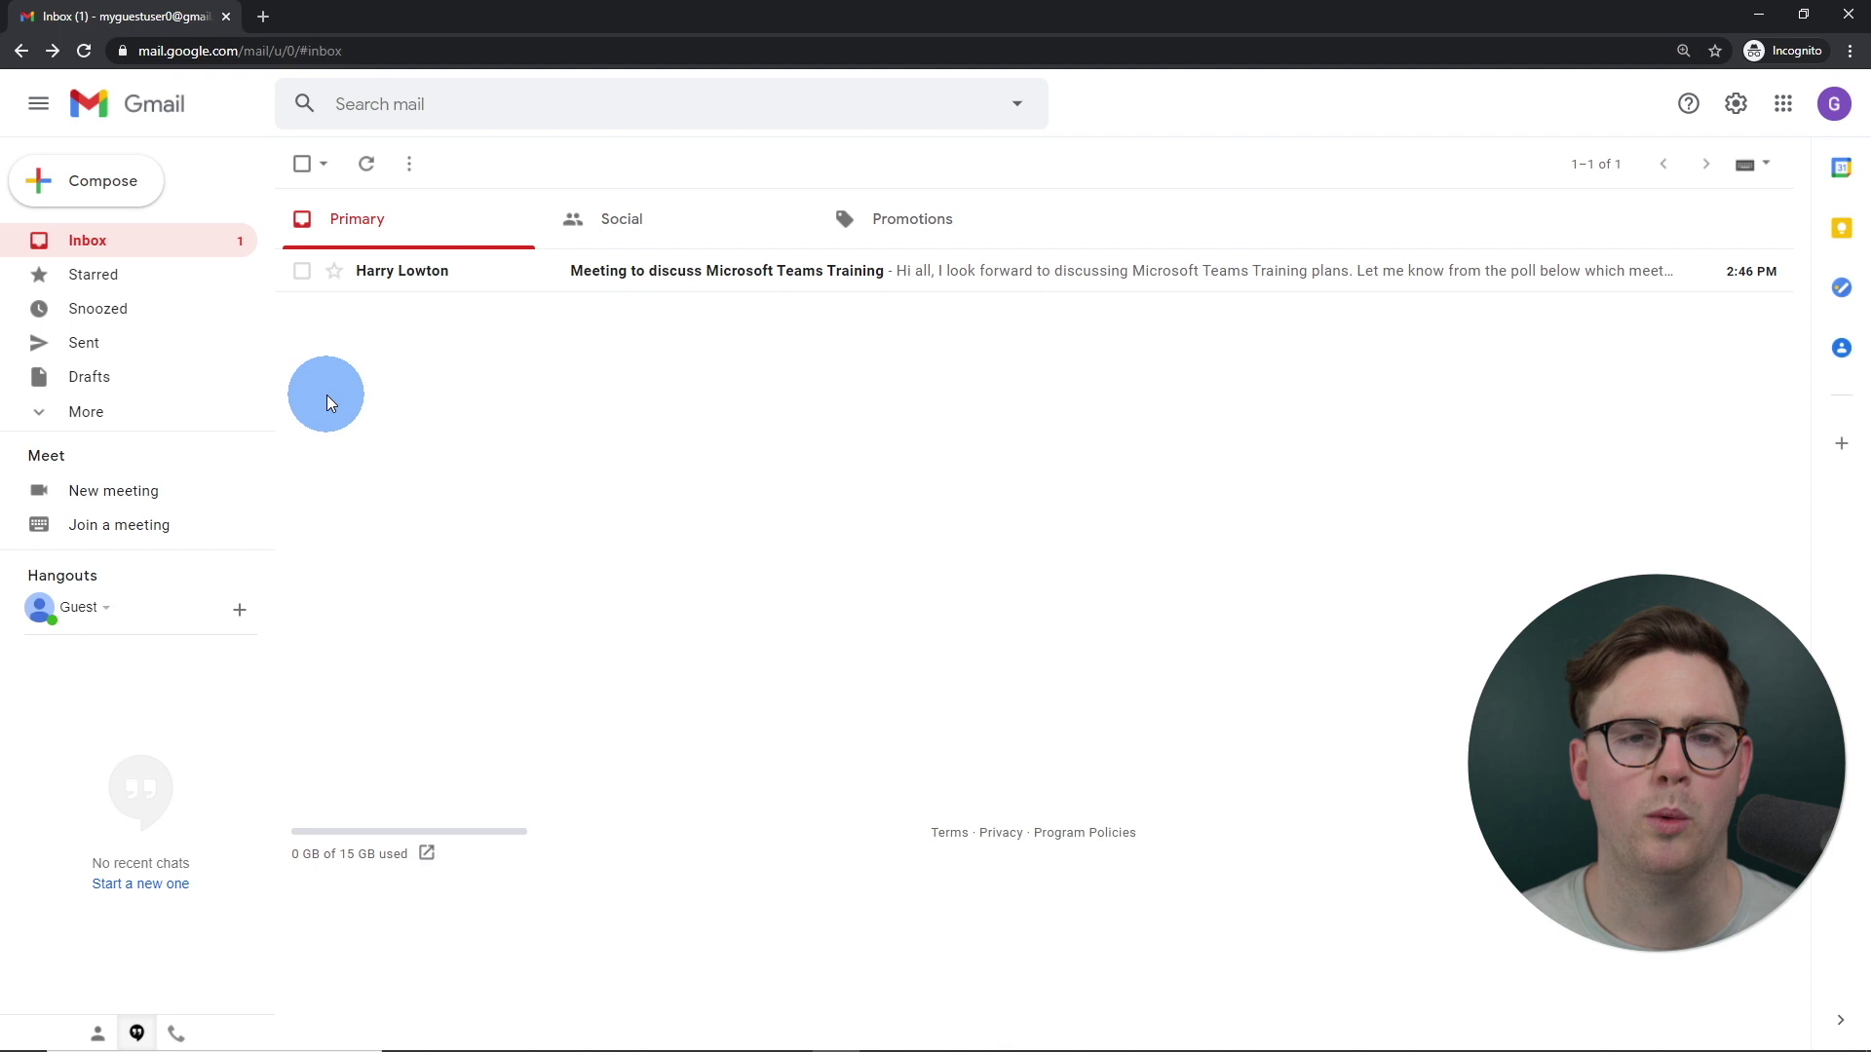
Open the Teams Training invitation in Gmail and follow its '3 options' link to FindTime
click(382, 272)
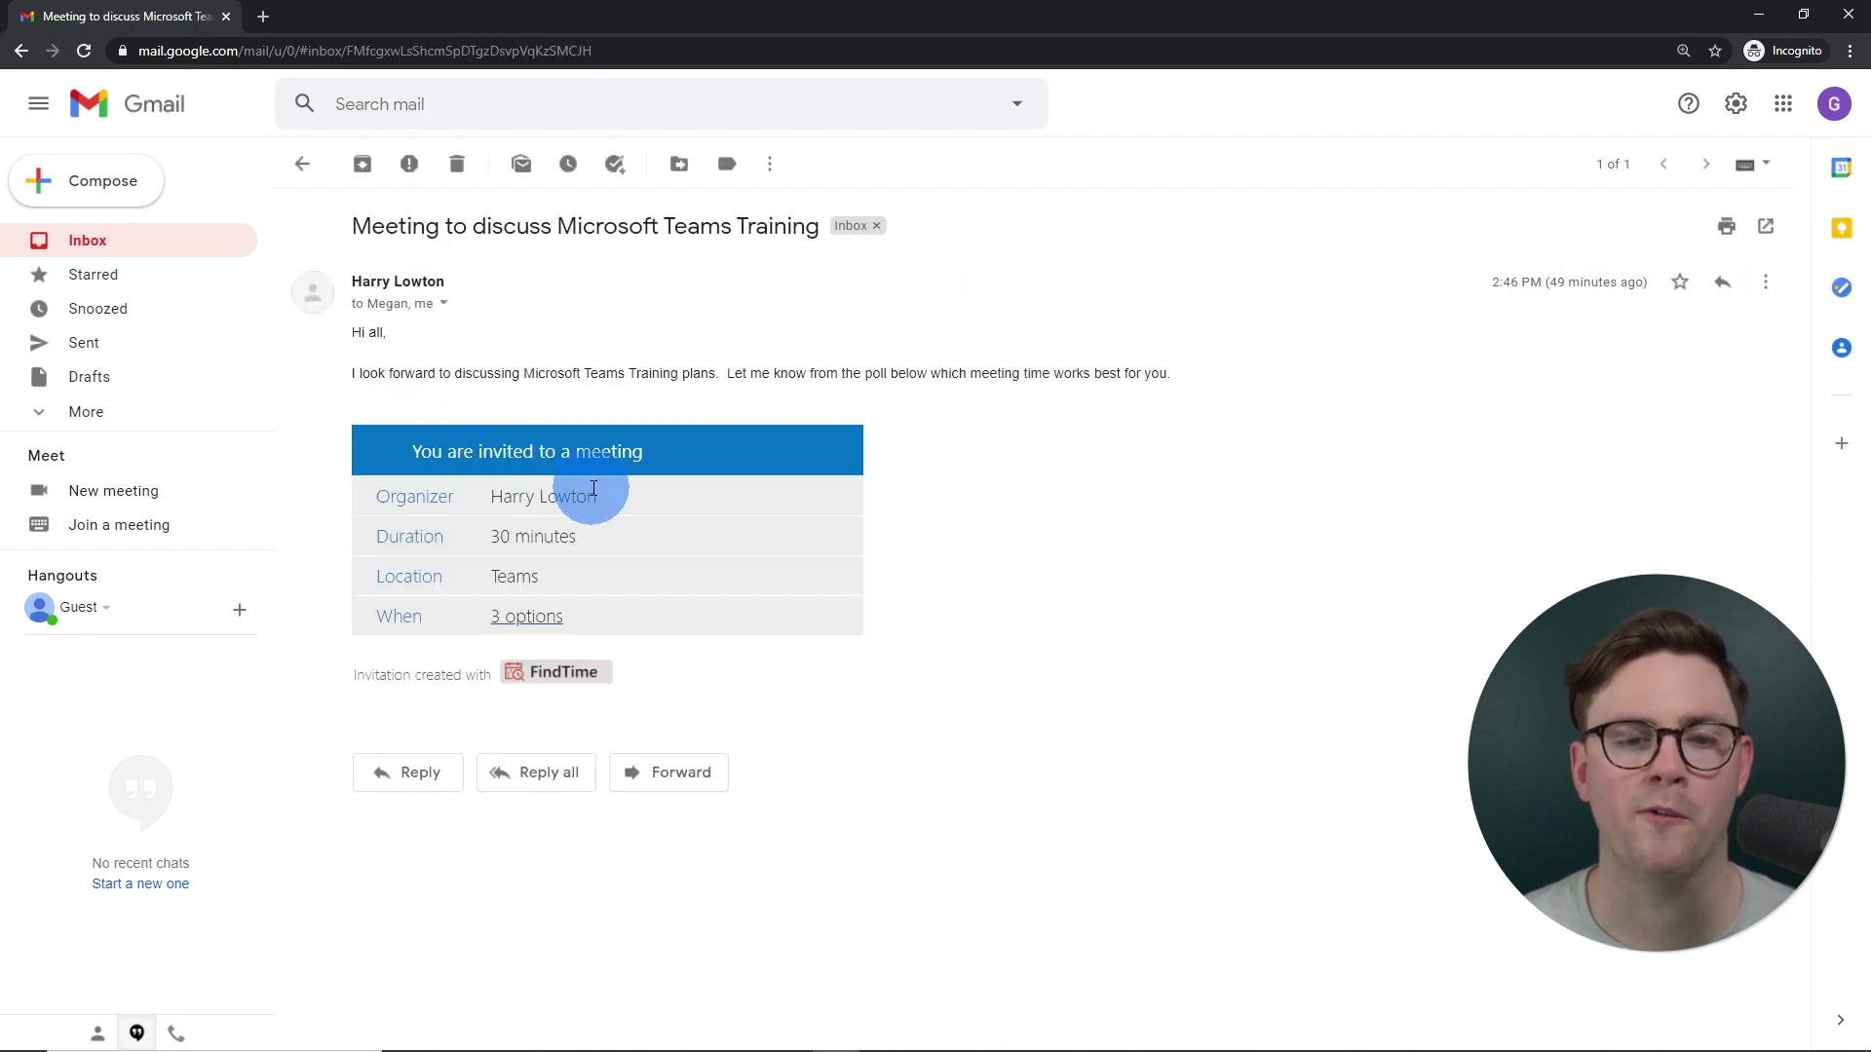
click(546, 619)
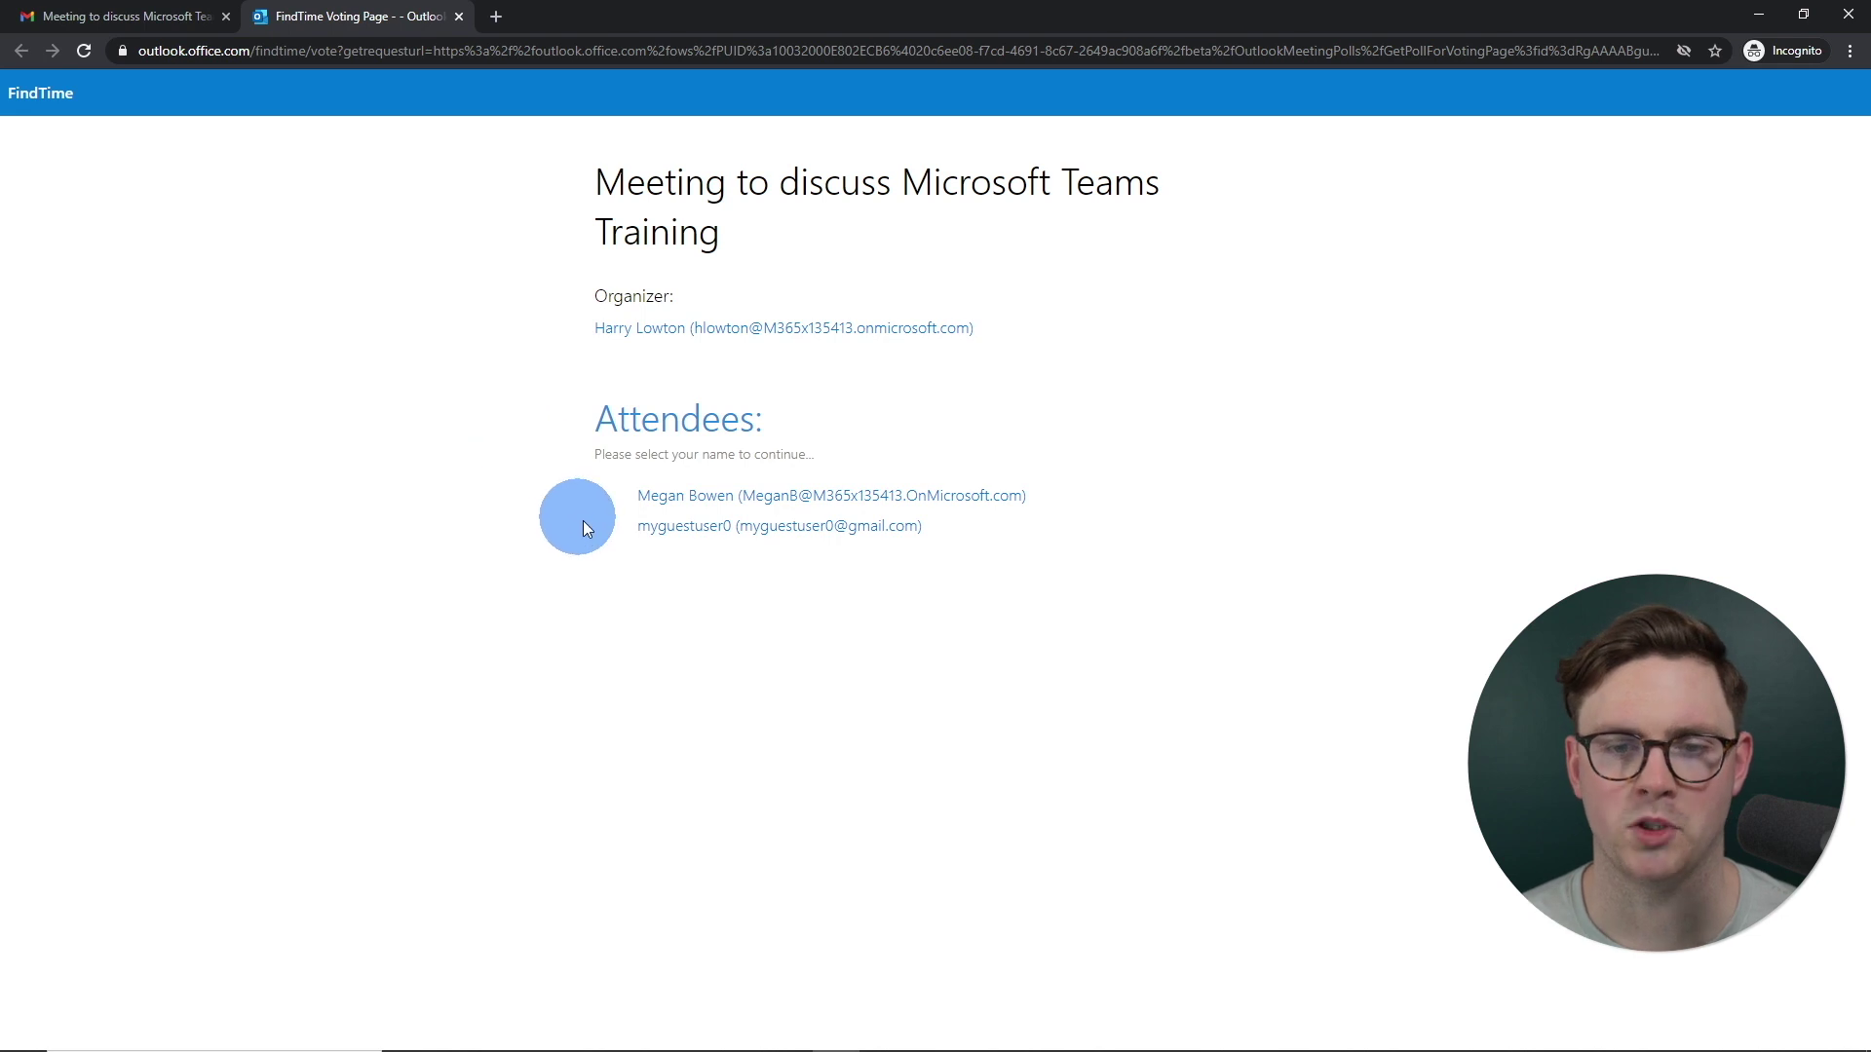
As the guest, vote Yes for 9:30 and 11:00 AM, No for 2:00 PM, and submit
click(670, 536)
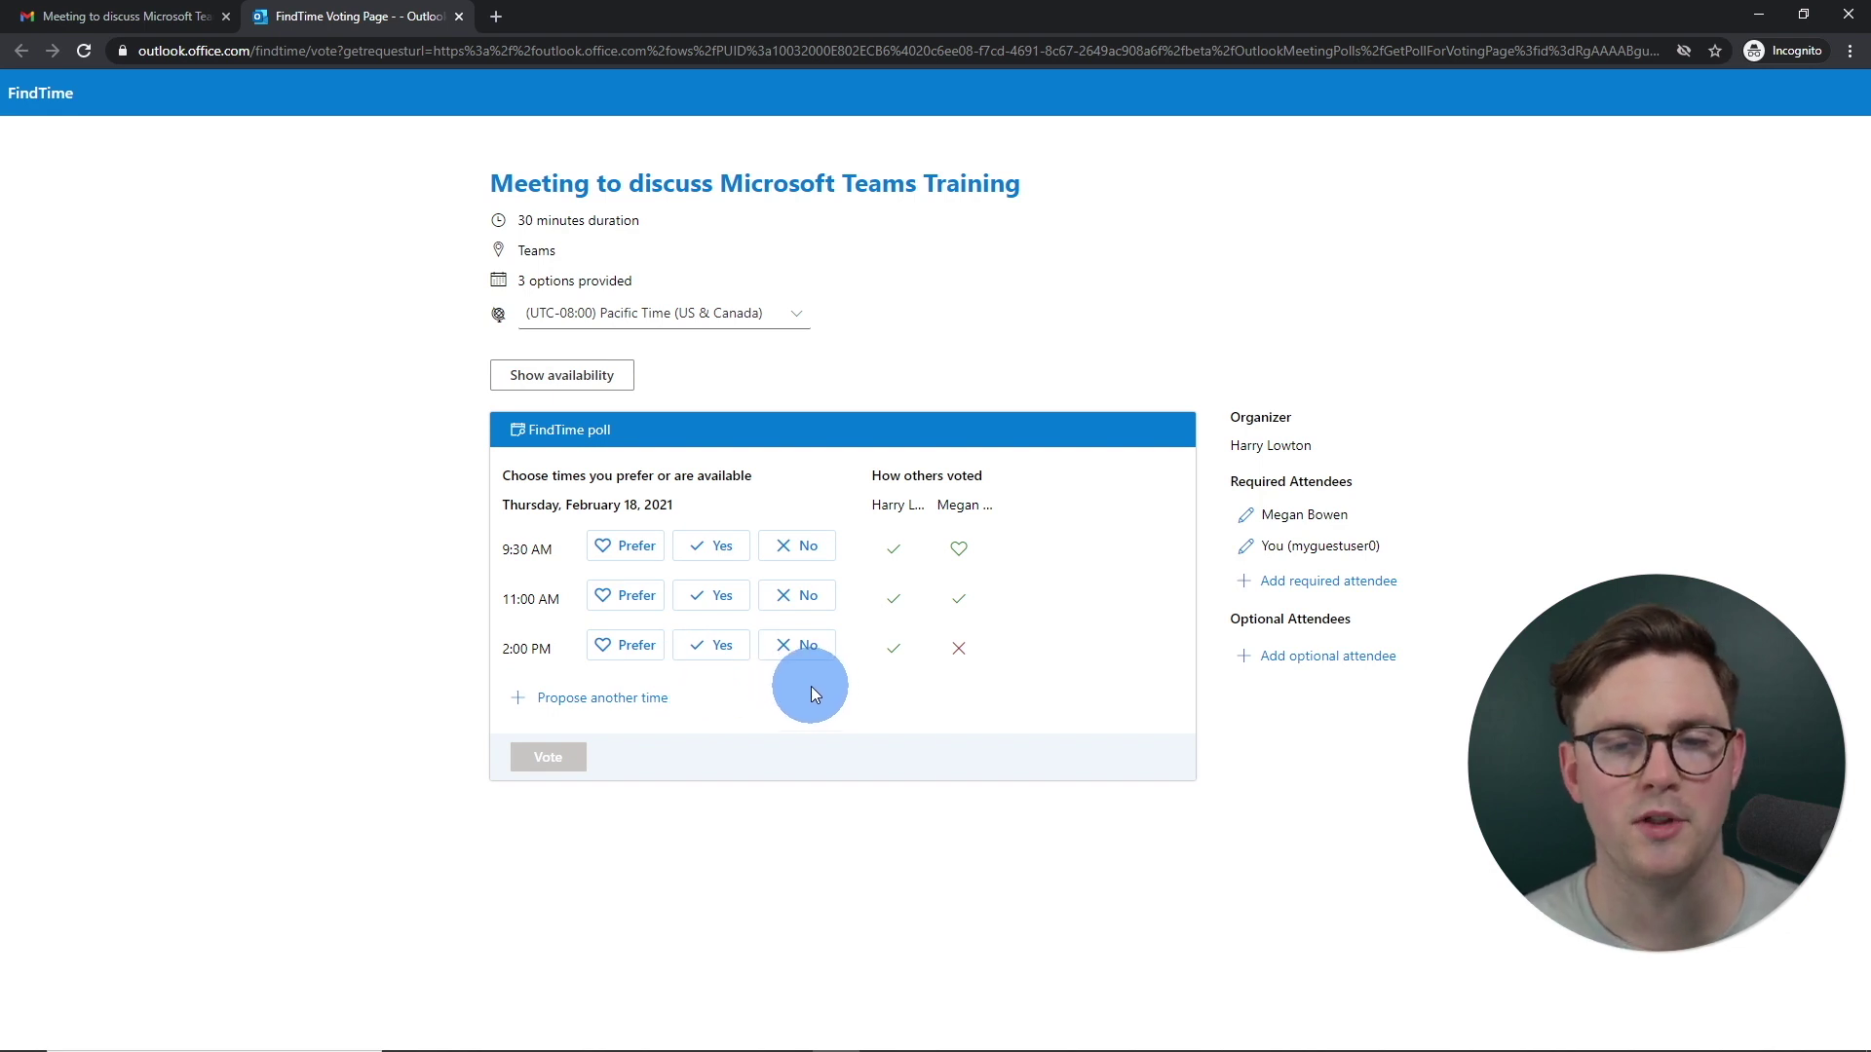
click(705, 552)
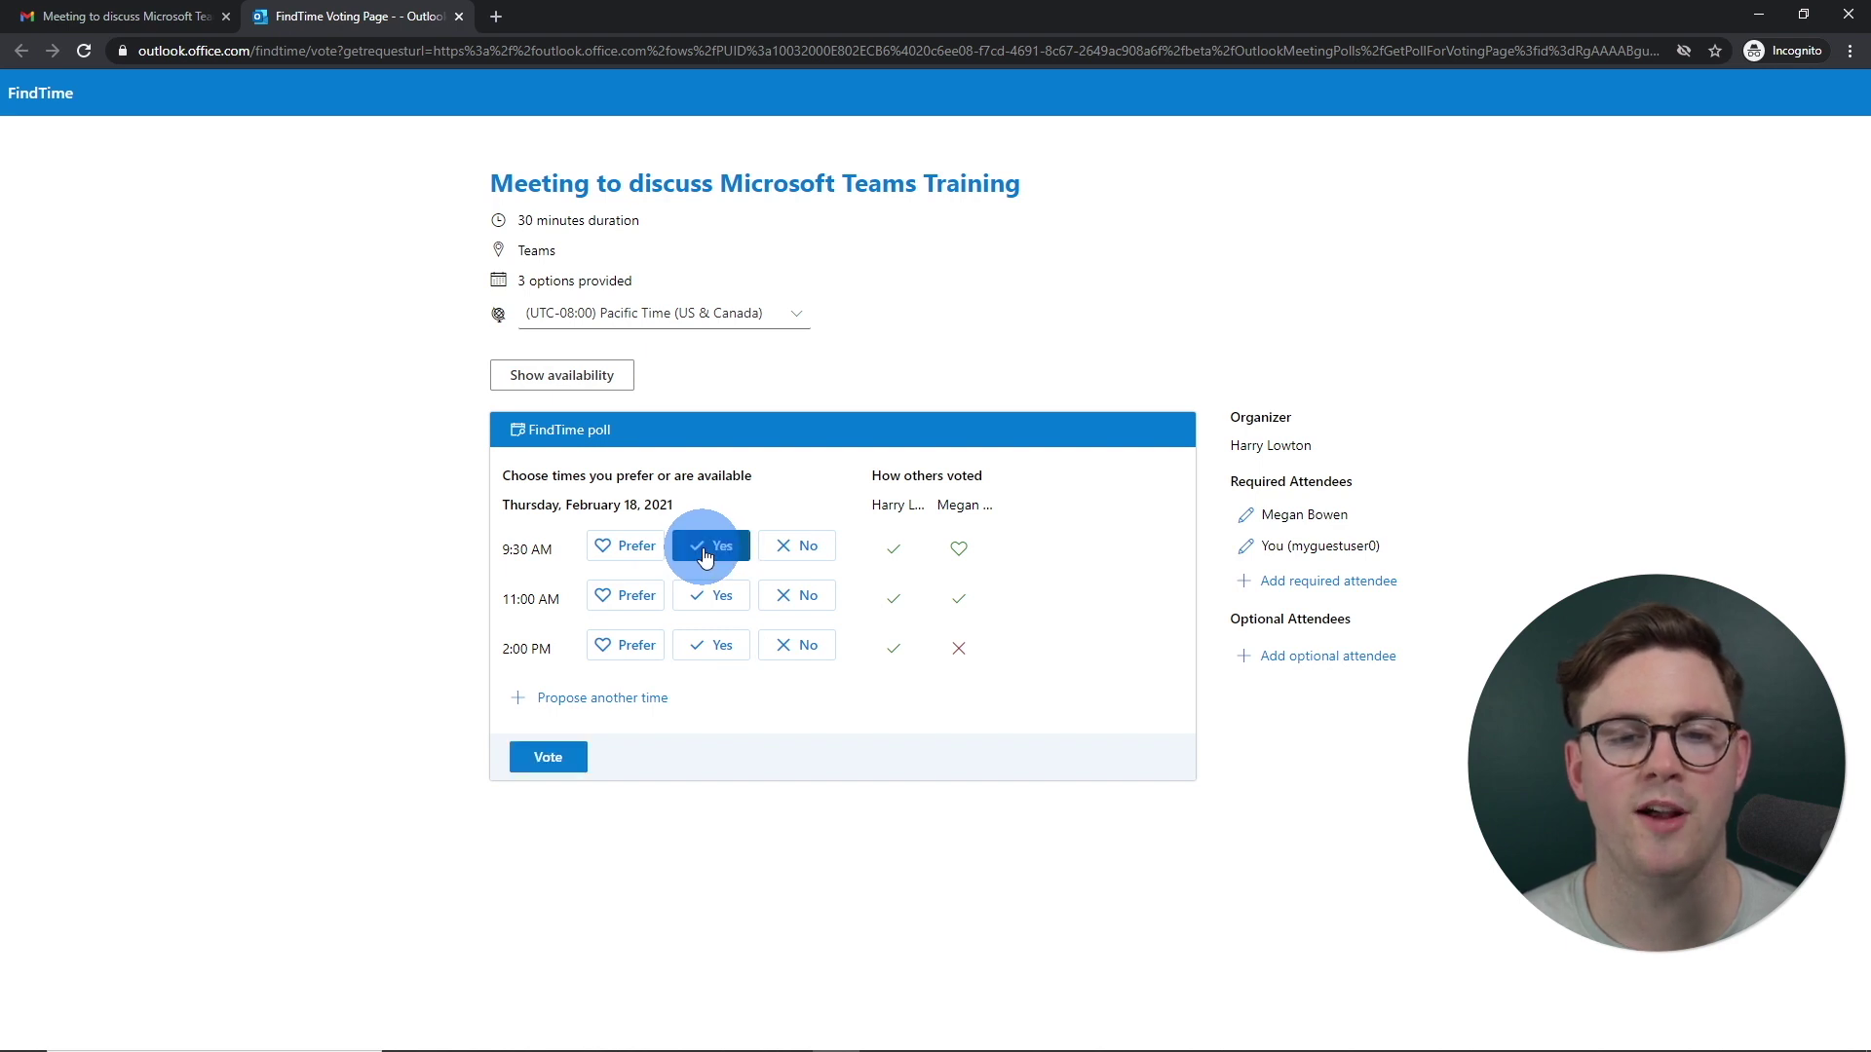
click(710, 608)
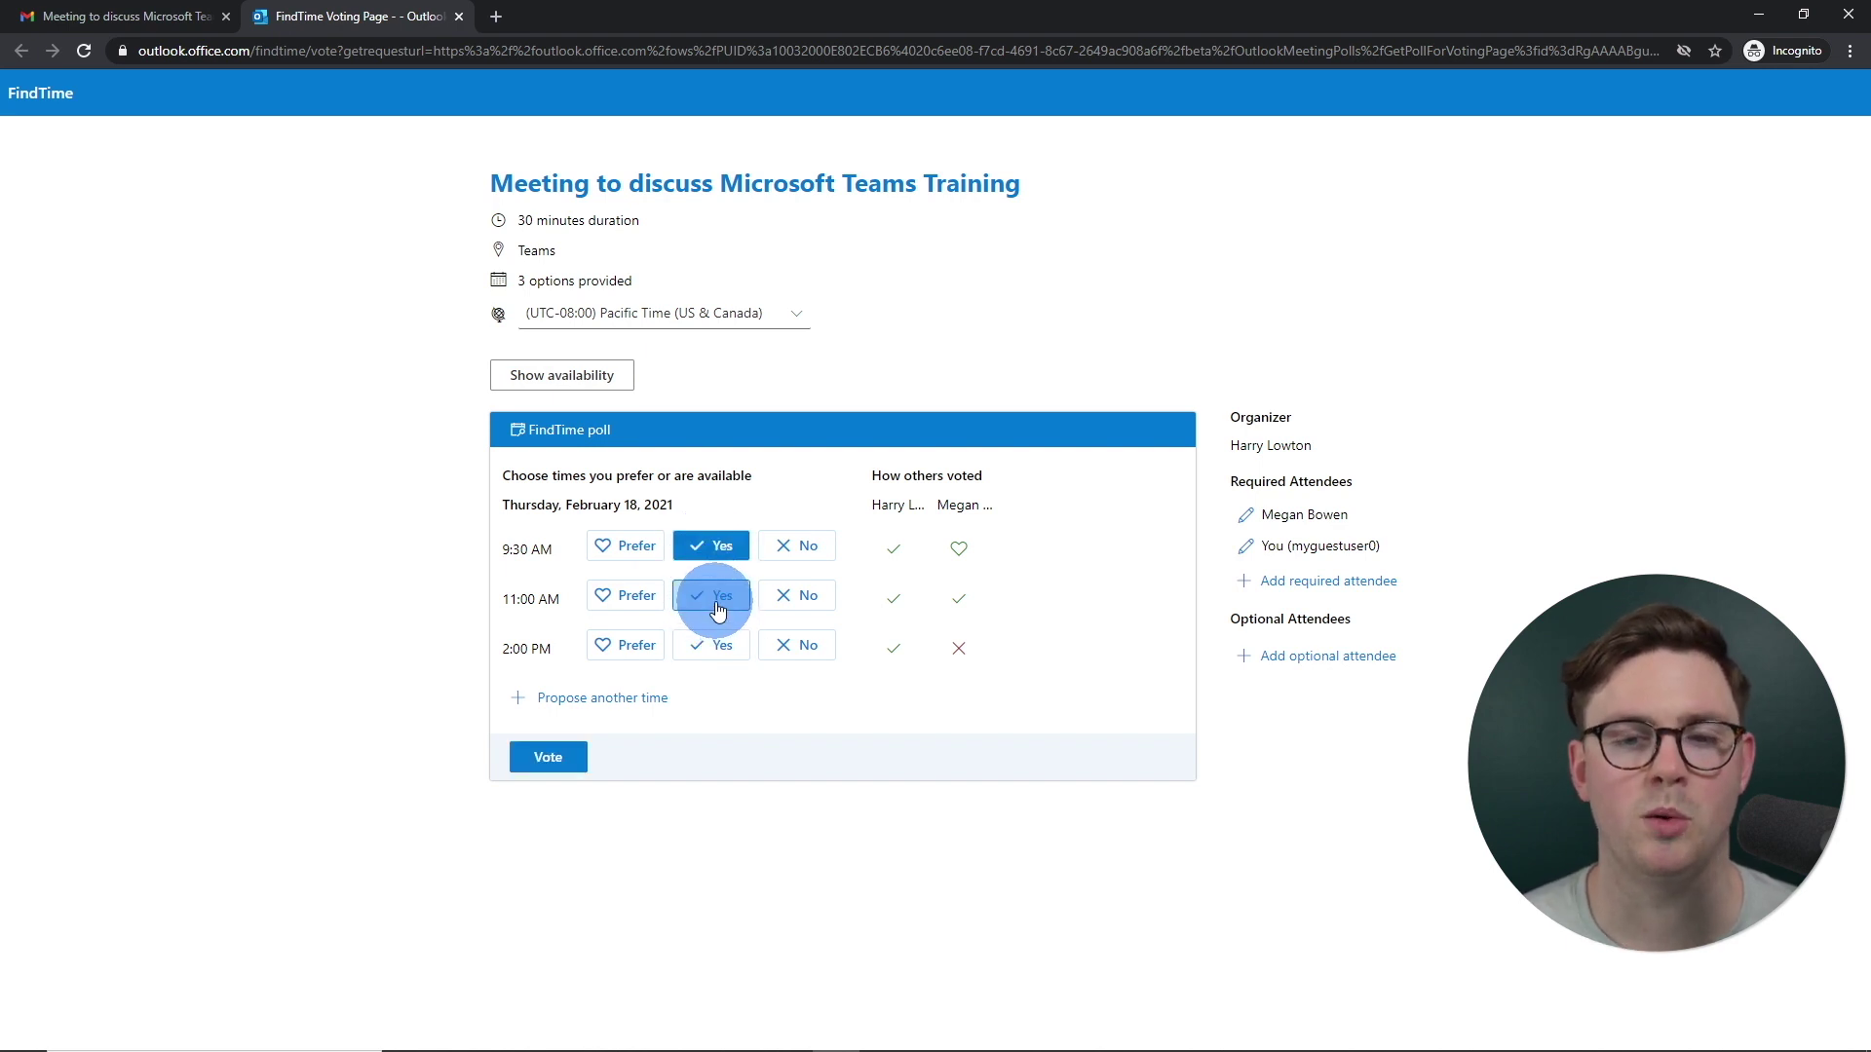
click(690, 614)
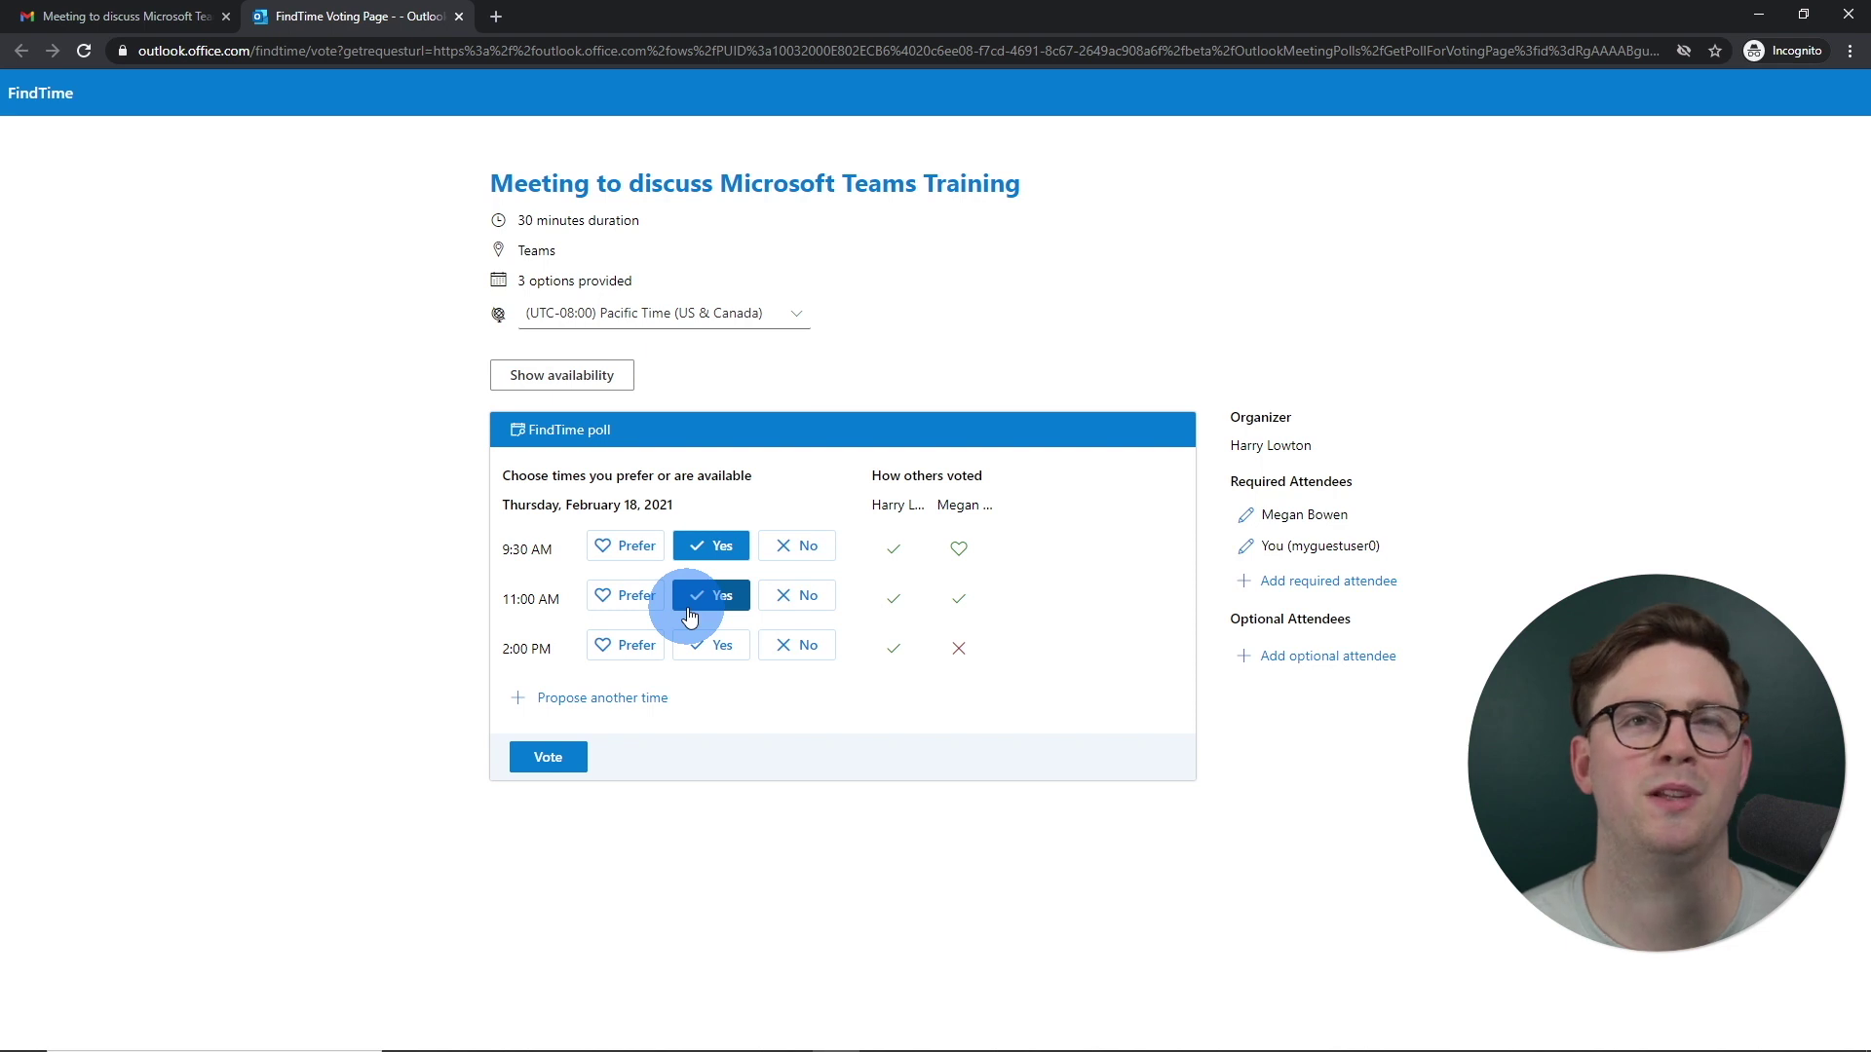
click(711, 614)
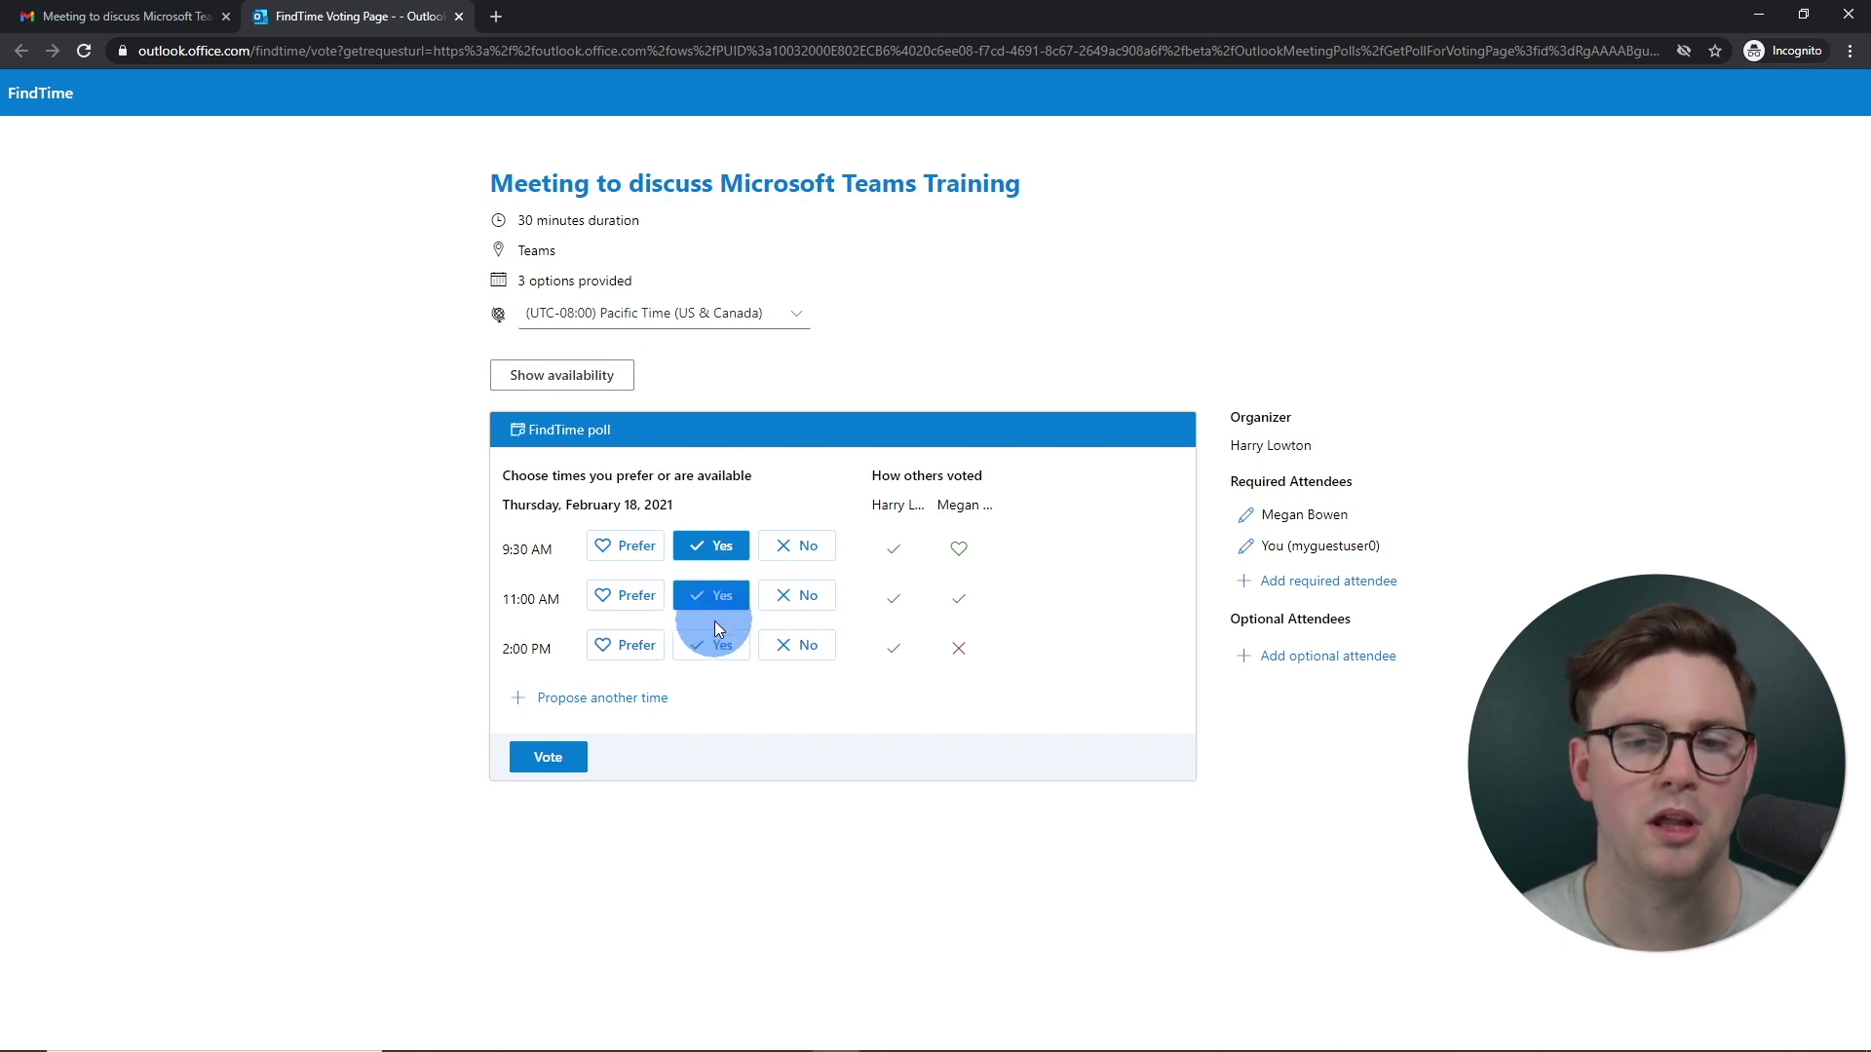
click(795, 643)
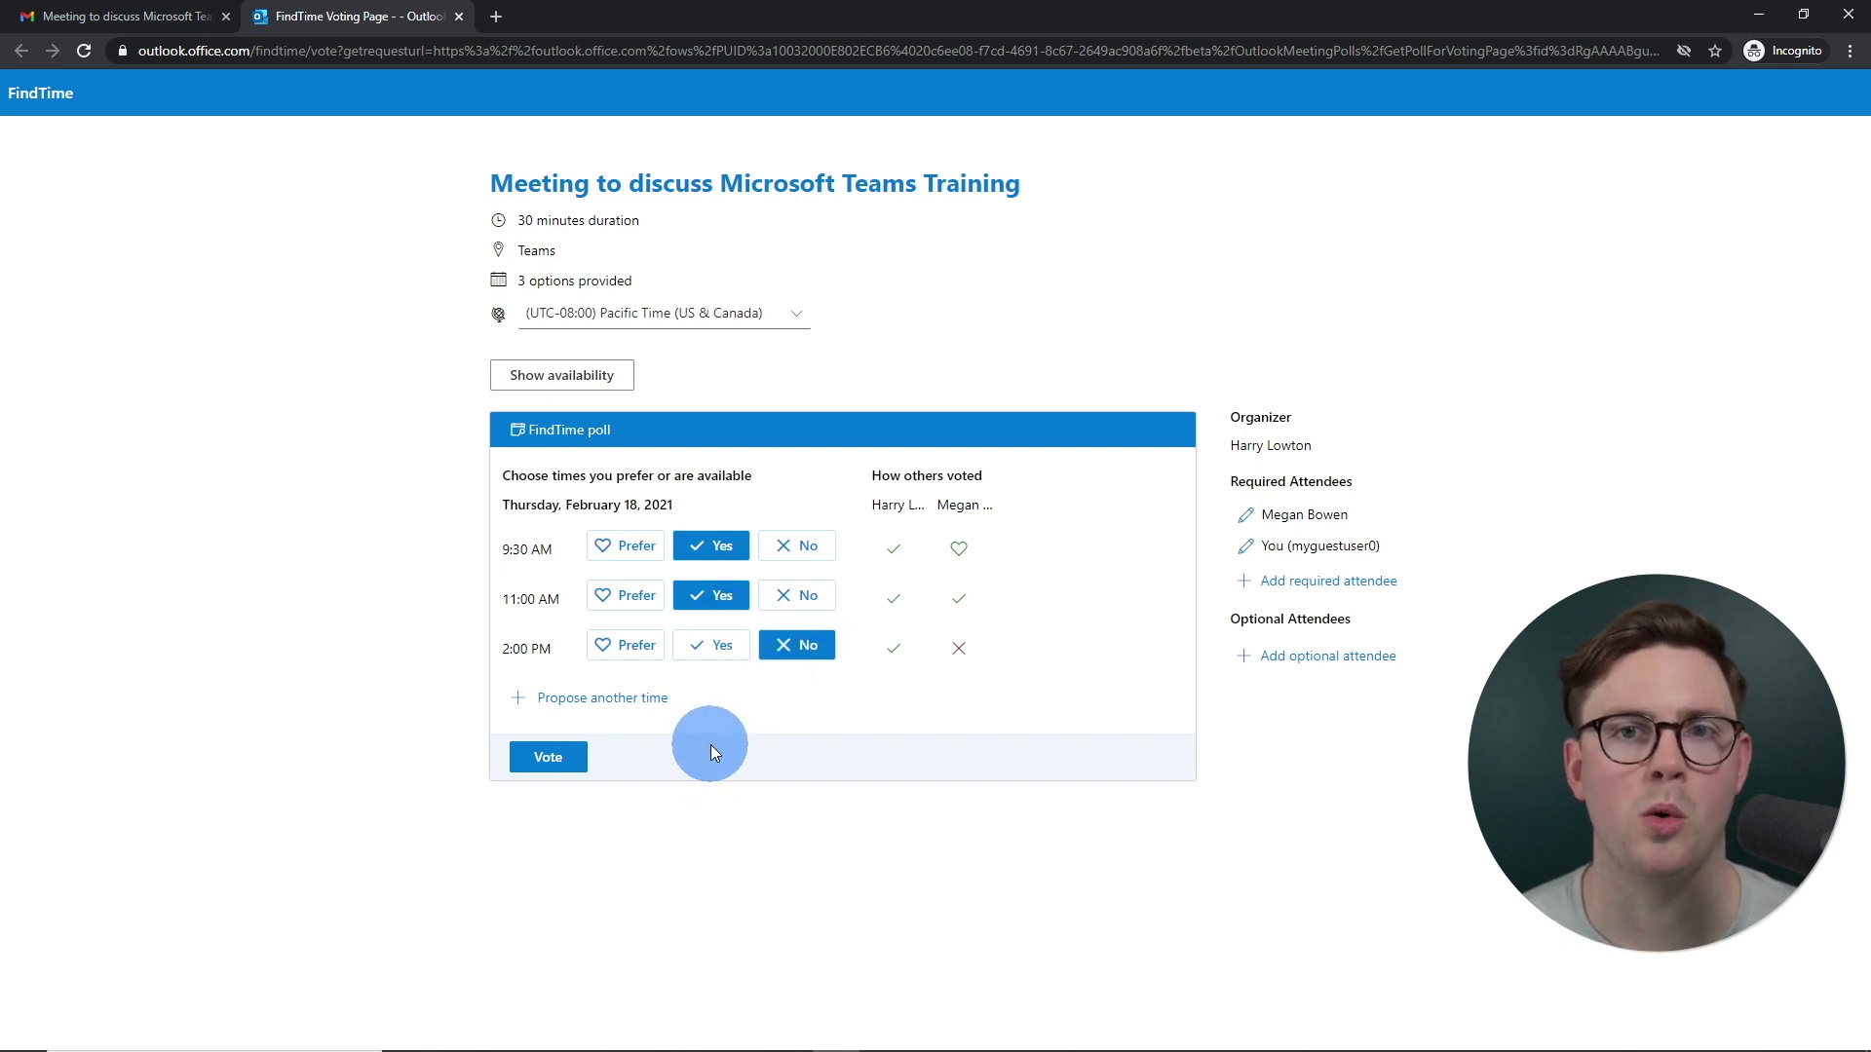
click(574, 768)
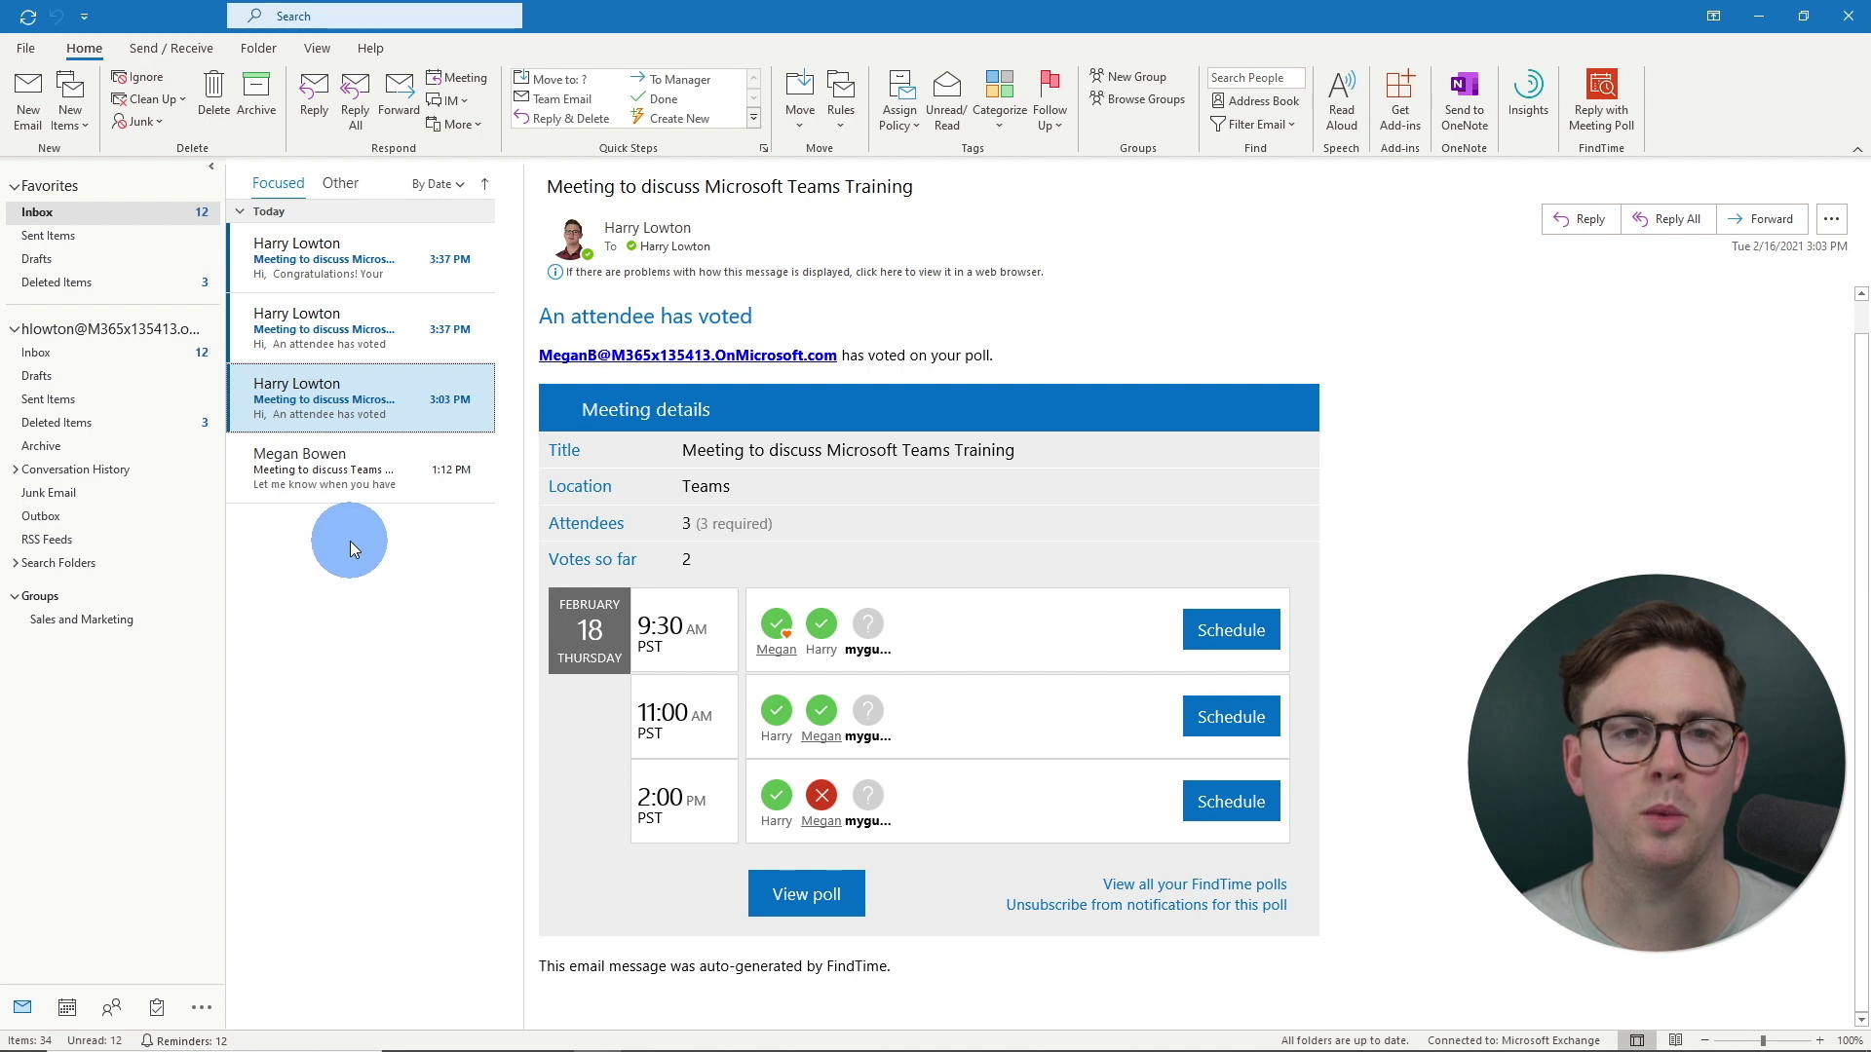
Open the latest vote notice and the 'poll has reached consensus' email for Thursday 09:30
click(359, 349)
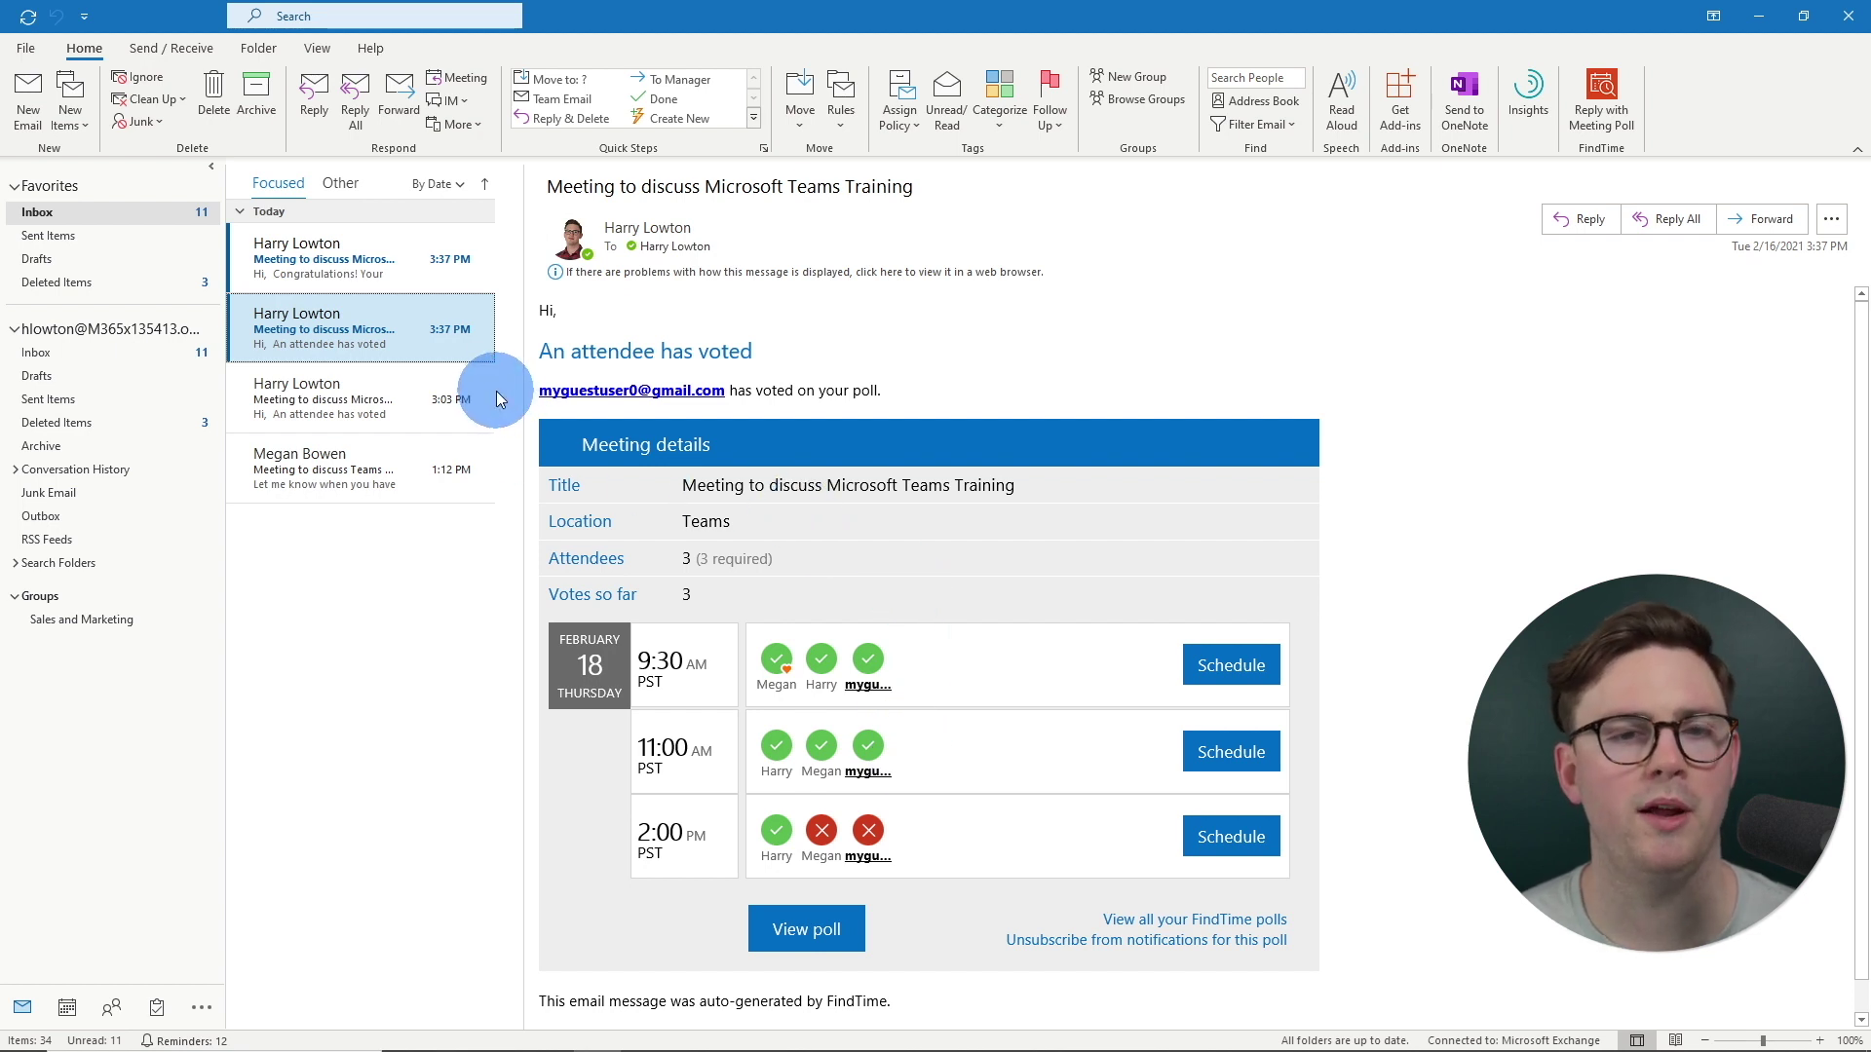
click(343, 271)
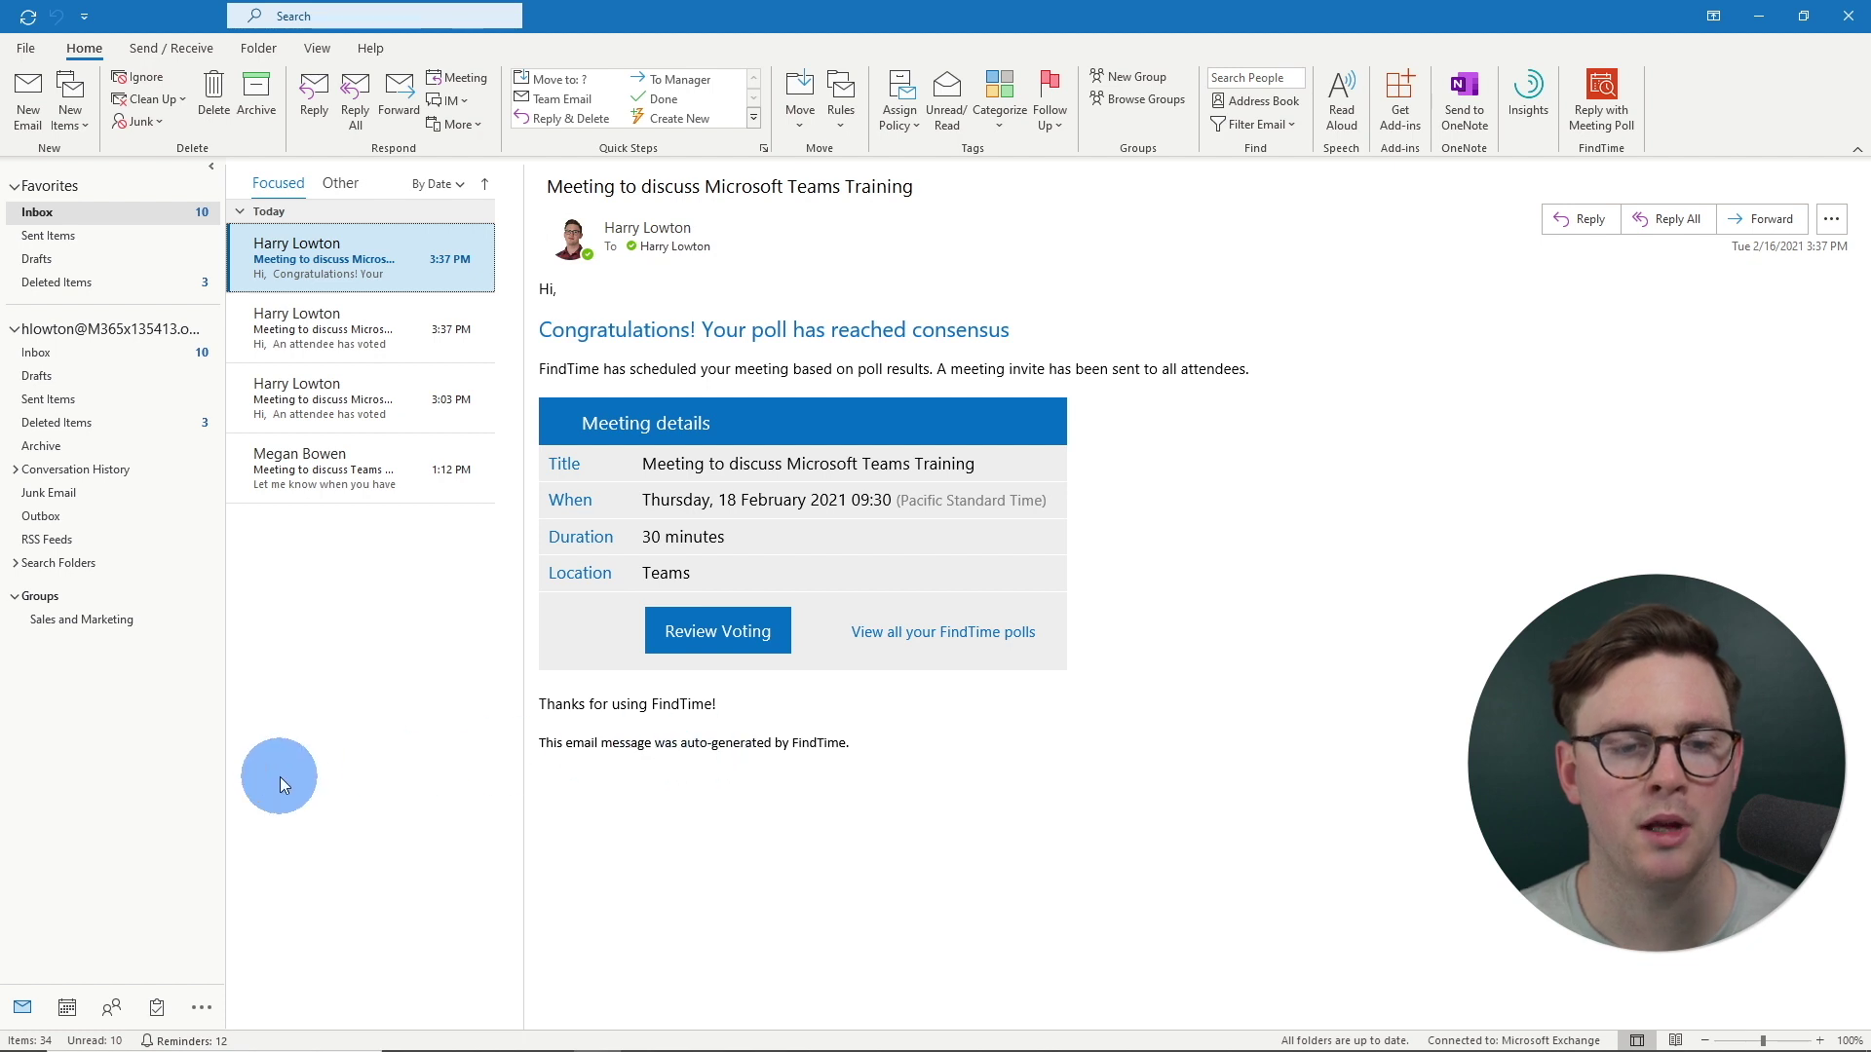
Go to the calendar and open the Thursday 2/18 9:30 AM Teams Training meeting
click(67, 1007)
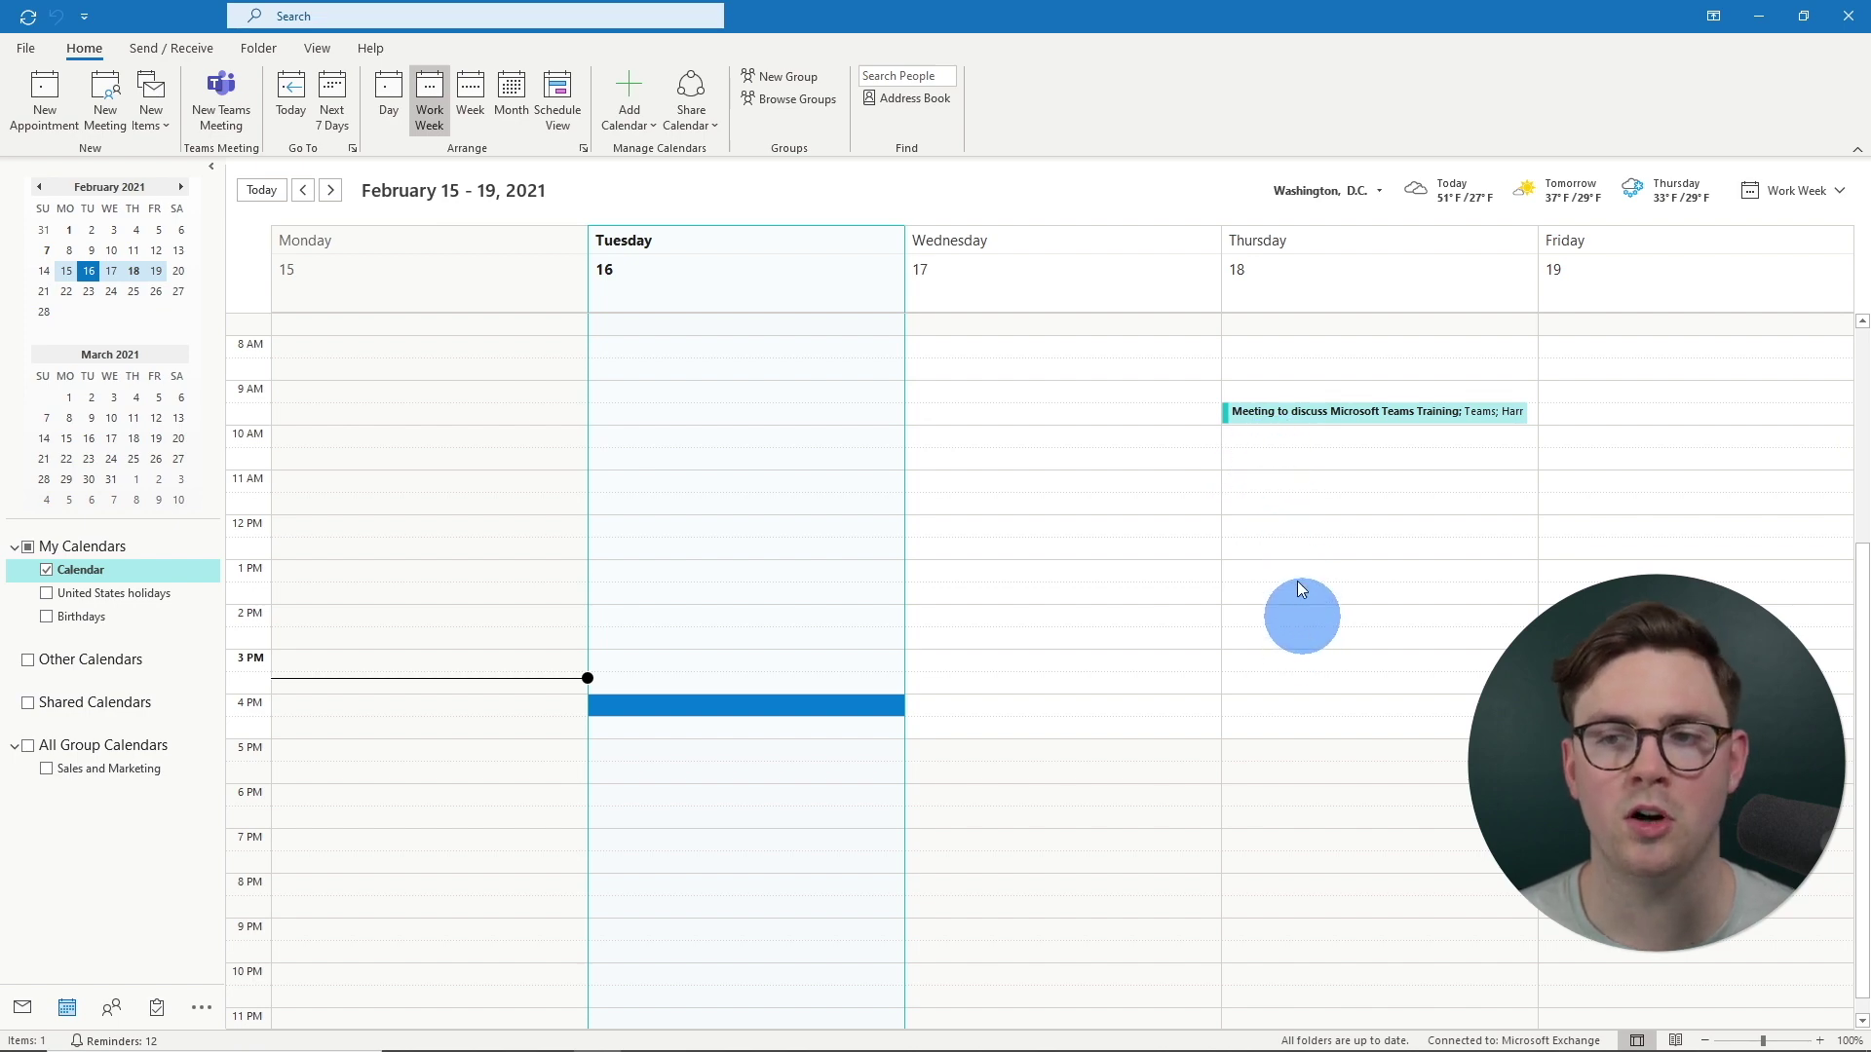
click(1276, 421)
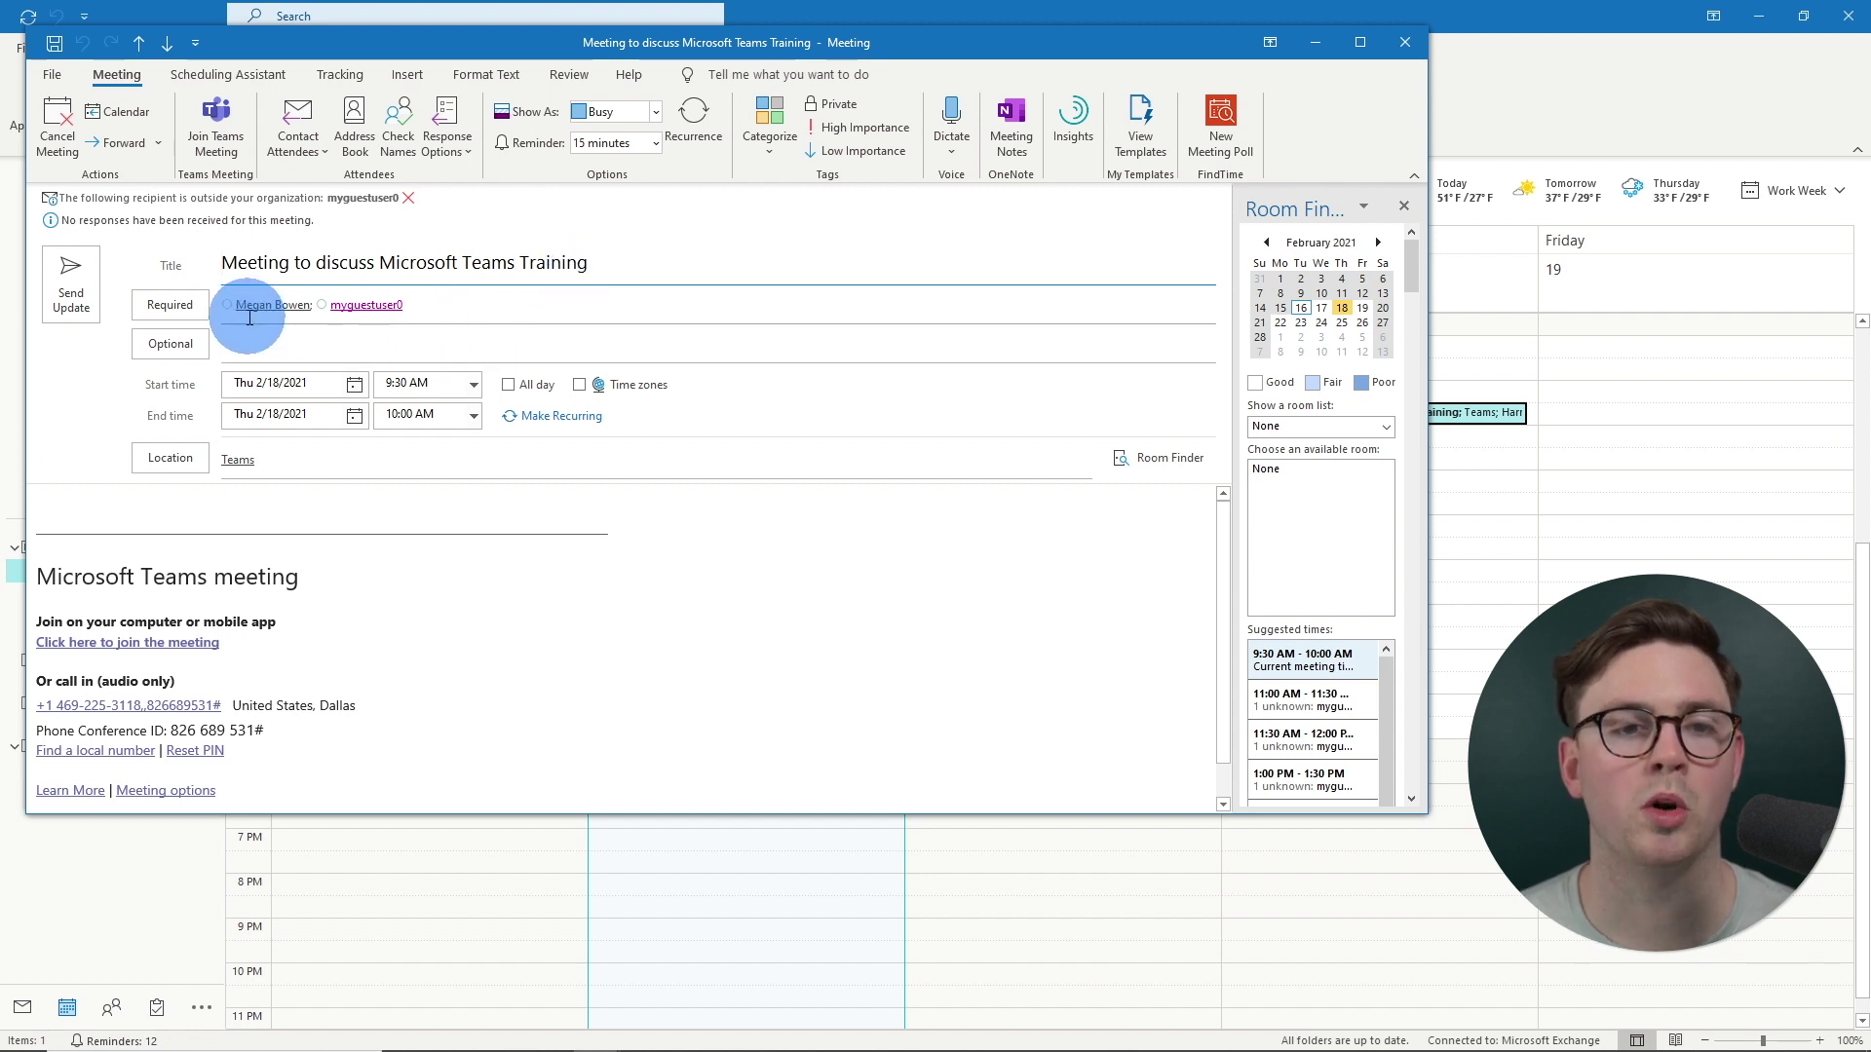
scroll(351, 547, down, 1)
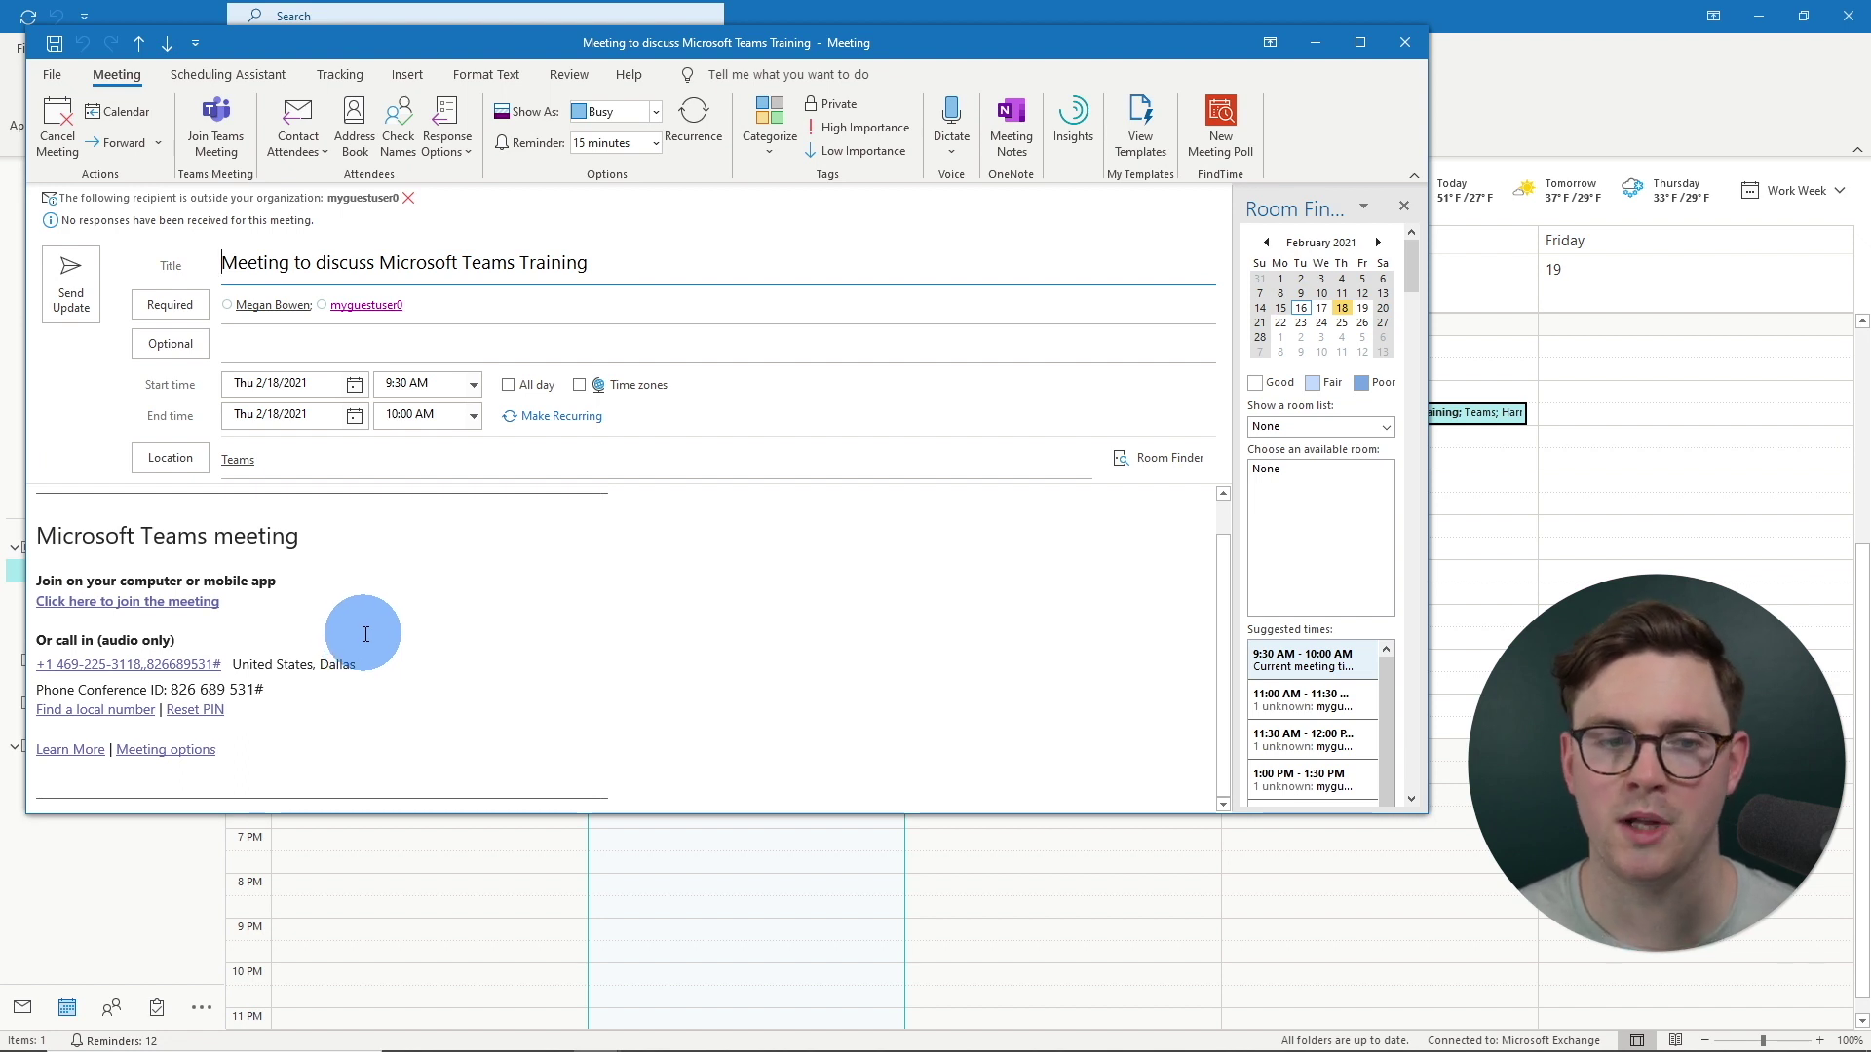
scroll(365, 635, up, 1)
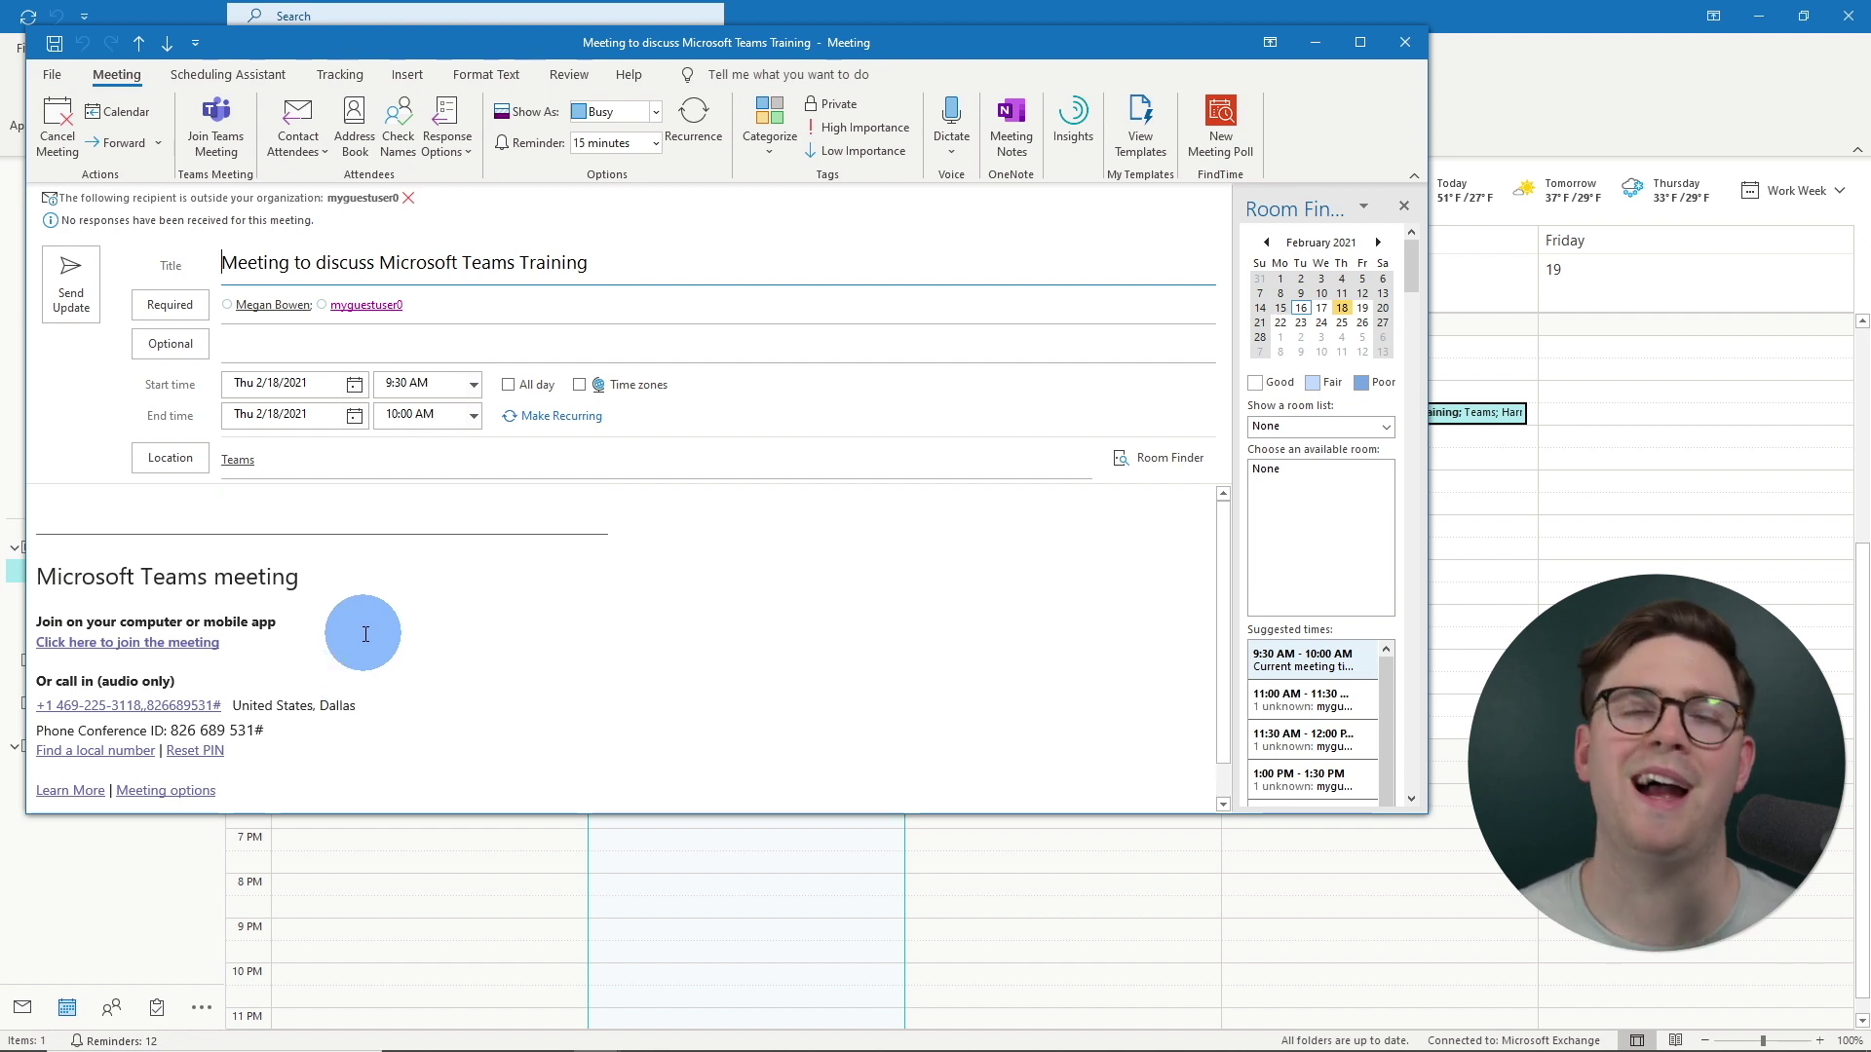